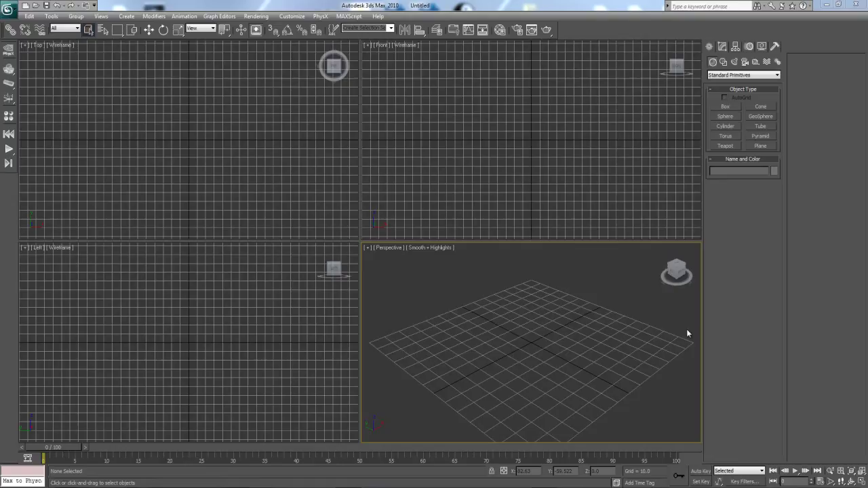
- Create a FumeFX container about 103 × 103 units and 81 units high, centered on the grid in the Perspective view
{"action": "left_click", "coordinate": [758, 77]}
{"action": "left_click", "coordinate": [722, 157]}
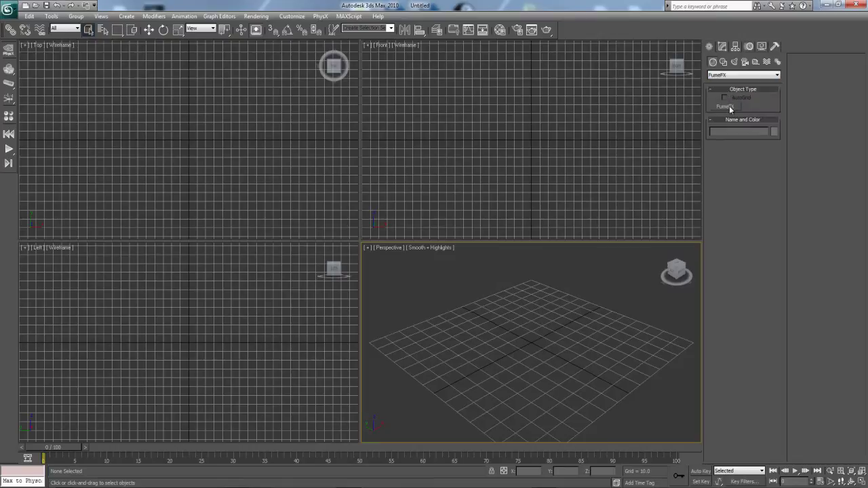
{"action": "left_click", "coordinate": [726, 106]}
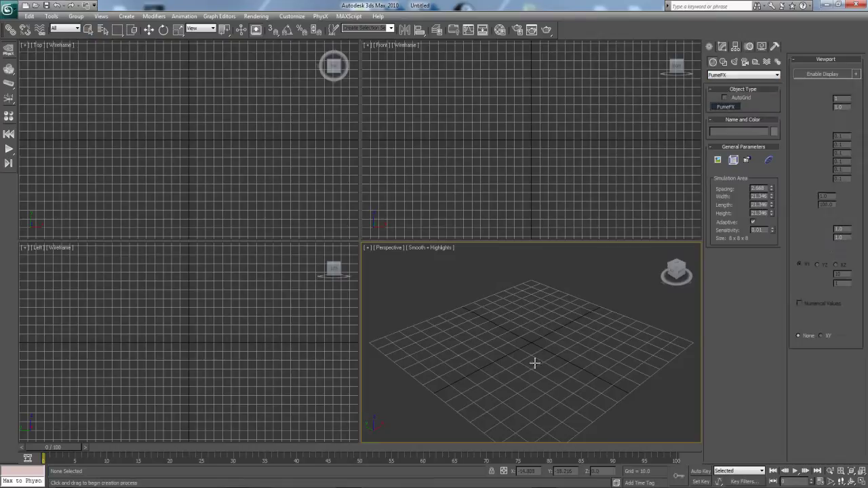
{"action": "left_click_drag", "start_coordinate": [531, 341], "coordinate": [556, 300]}
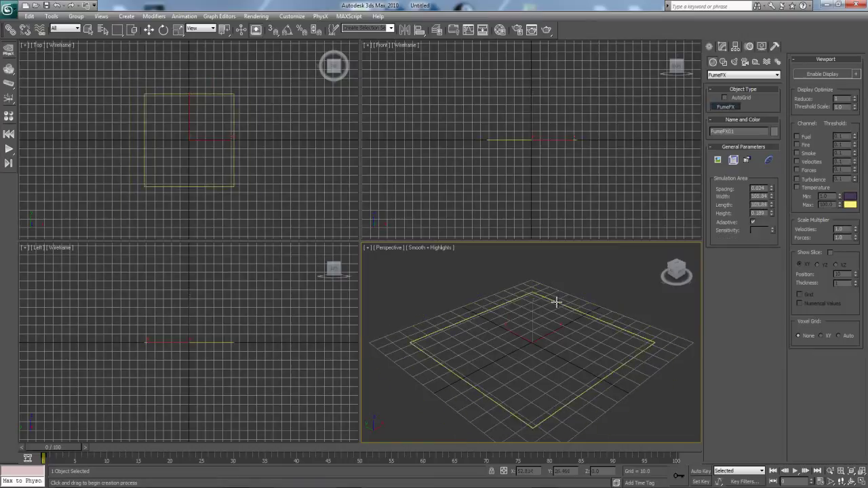
{"action": "left_click", "coordinate": [558, 188]}
{"action": "right_click", "coordinate": [591, 278]}
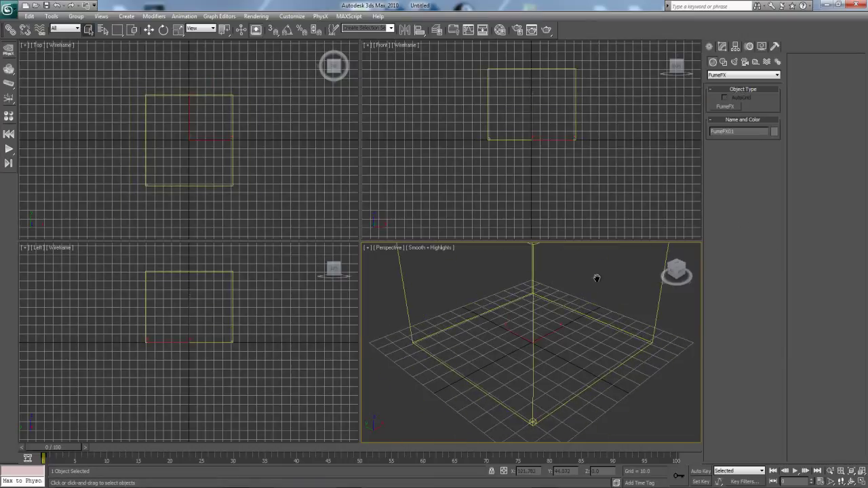
{"action": "scroll", "coordinate": [591, 277], "scroll_direction": "down", "scroll_amount": 5}
{"action": "scroll", "coordinate": [591, 316], "scroll_direction": "up", "scroll_amount": 7}
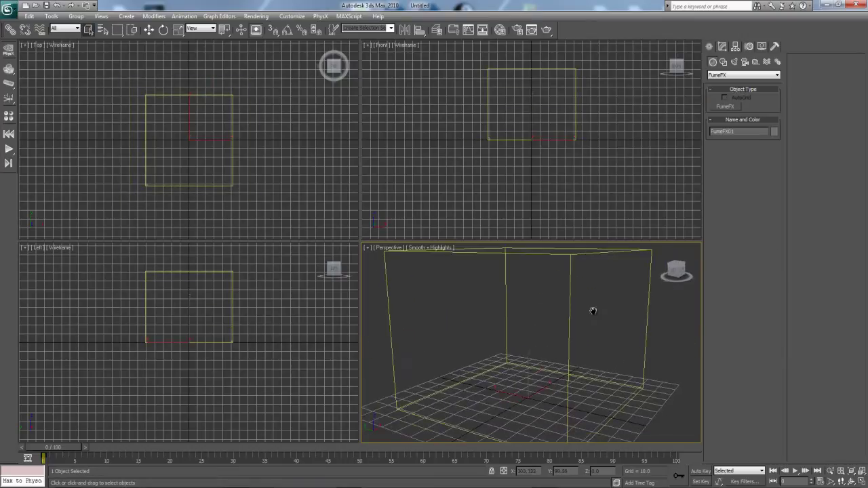
- Create a standard sphere in the middle of the FumeFX container and raise it to about Z 26
{"action": "left_click", "coordinate": [728, 75]}
{"action": "left_click", "coordinate": [728, 74]}
{"action": "left_click", "coordinate": [729, 75]}
{"action": "left_click", "coordinate": [729, 82]}
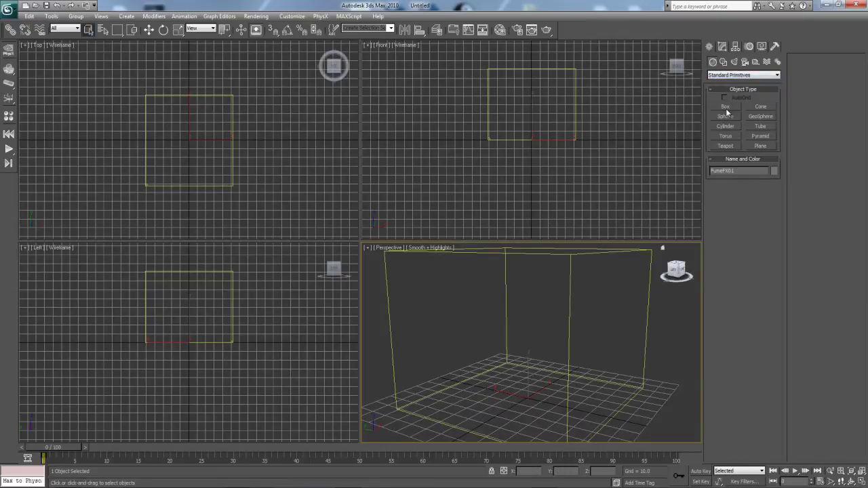
{"action": "left_click", "coordinate": [724, 116]}
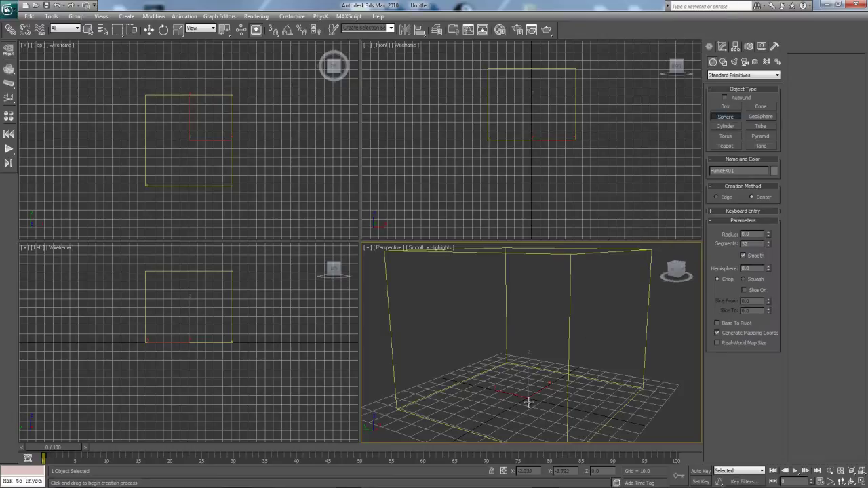
{"action": "left_click_drag", "start_coordinate": [529, 397], "coordinate": [538, 328]}
{"action": "key", "text": "w"}
{"action": "mouse_move", "coordinate": [602, 298]}
{"action": "middle_mouse_down", "text": "alt"}
{"action": "mouse_move", "coordinate": [598, 316]}
{"action": "mouse_move", "coordinate": [590, 295]}
{"action": "middle_mouse_up", "text": "alt"}
- Create a FumeFX Object Source helper with an icon size of about 36, beside the container in the Perspective view
{"action": "left_click", "coordinate": [757, 63]}
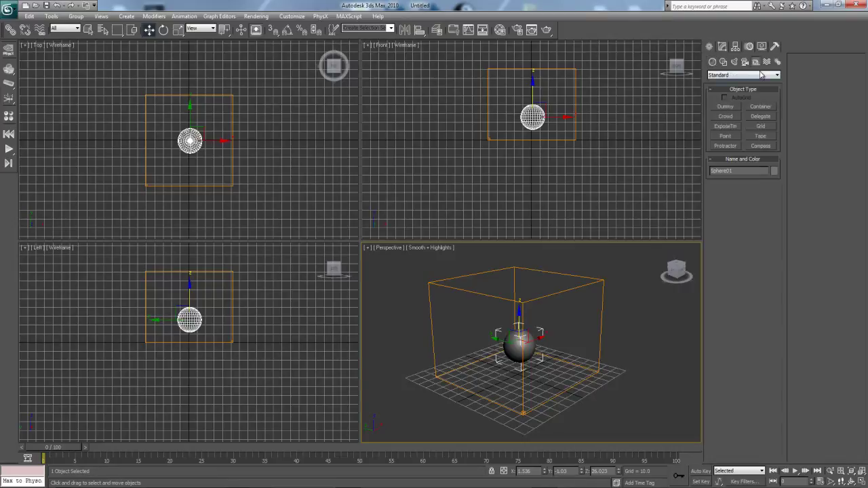
{"action": "left_click", "coordinate": [762, 75]}
{"action": "left_click", "coordinate": [723, 136]}
{"action": "left_click", "coordinate": [760, 106]}
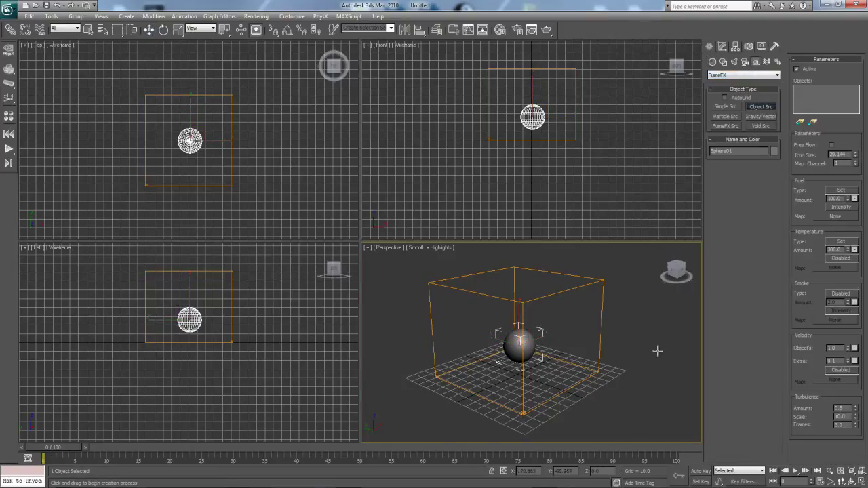
{"action": "left_click_drag", "start_coordinate": [634, 387], "coordinate": [648, 400]}
{"action": "key", "text": "w"}
{"action": "middle_click_drag", "start_coordinate": [641, 342], "coordinate": [653, 341], "text": "alt"}
{"action": "middle_click_drag", "start_coordinate": [614, 311], "coordinate": [607, 320], "text": "alt"}
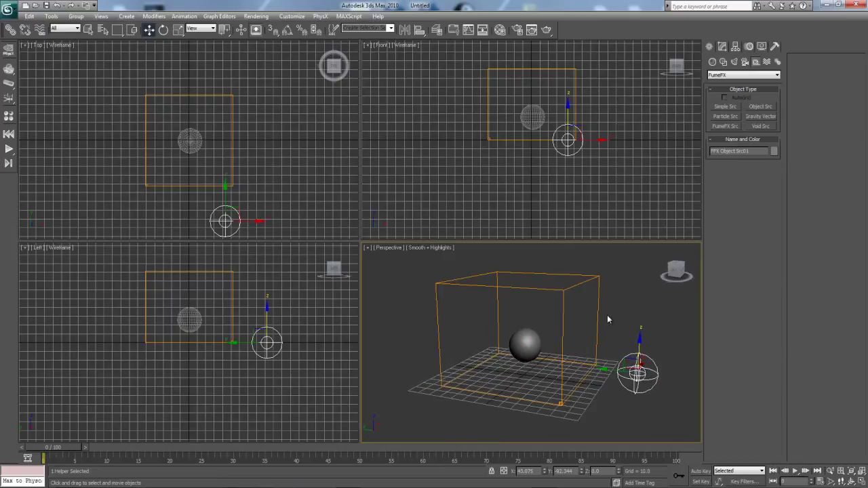
- Select the FumeFX container and add the Object Source to the objects and sources of its simulation settings
{"action": "left_click", "coordinate": [561, 293]}
{"action": "left_click", "coordinate": [721, 46]}
{"action": "left_click", "coordinate": [732, 181]}
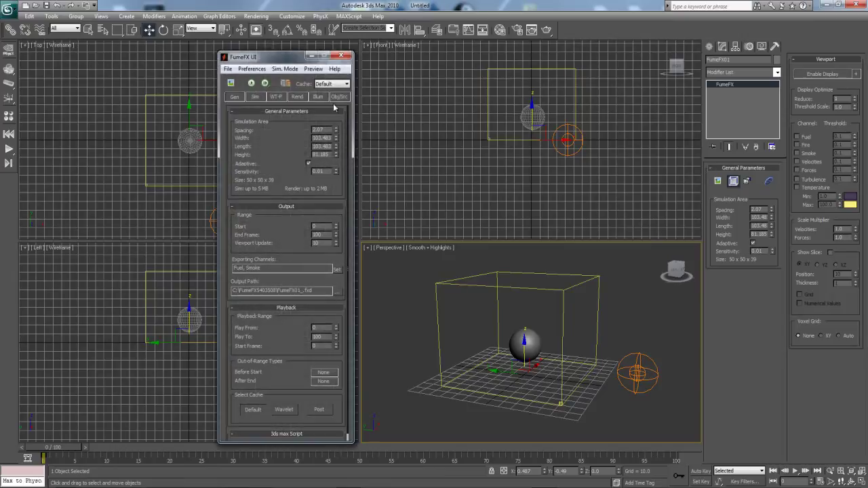
{"action": "left_click", "coordinate": [339, 96]}
{"action": "left_click", "coordinate": [292, 177]}
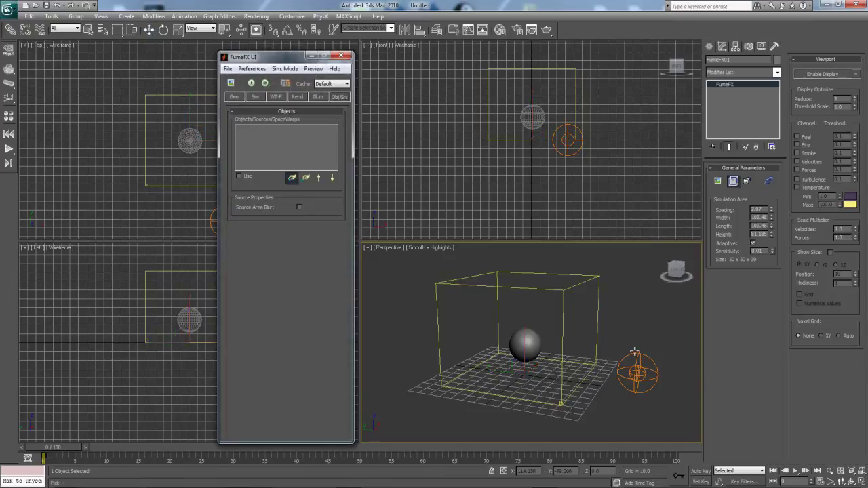
{"action": "left_click", "coordinate": [634, 352]}
- Assign the sphere as the emitting object of the FumeFX Object Source
{"action": "left_click", "coordinate": [643, 356]}
{"action": "left_click", "coordinate": [717, 231]}
{"action": "left_click", "coordinate": [519, 337]}
{"action": "middle_click_drag", "start_coordinate": [604, 348], "coordinate": [576, 350]}
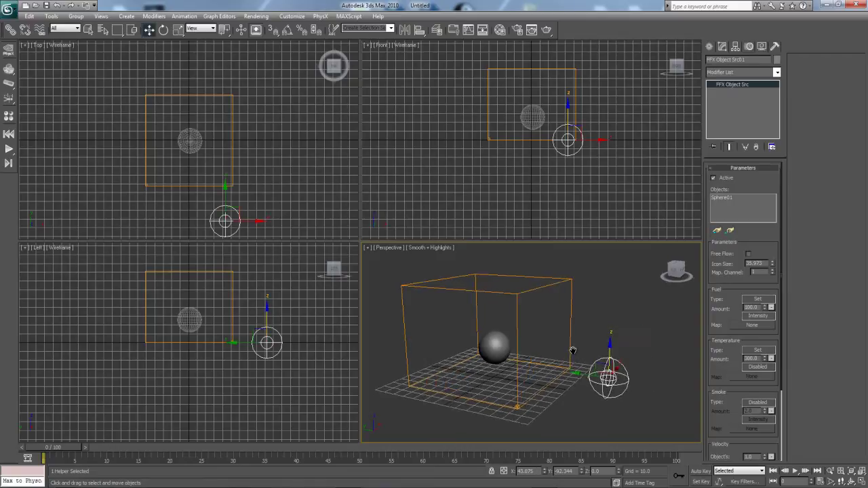
- Reselect the FumeFX container and move its settings window clear of the Perspective view
{"action": "left_click", "coordinate": [573, 308]}
{"action": "middle_click_drag", "start_coordinate": [535, 301], "coordinate": [569, 296]}
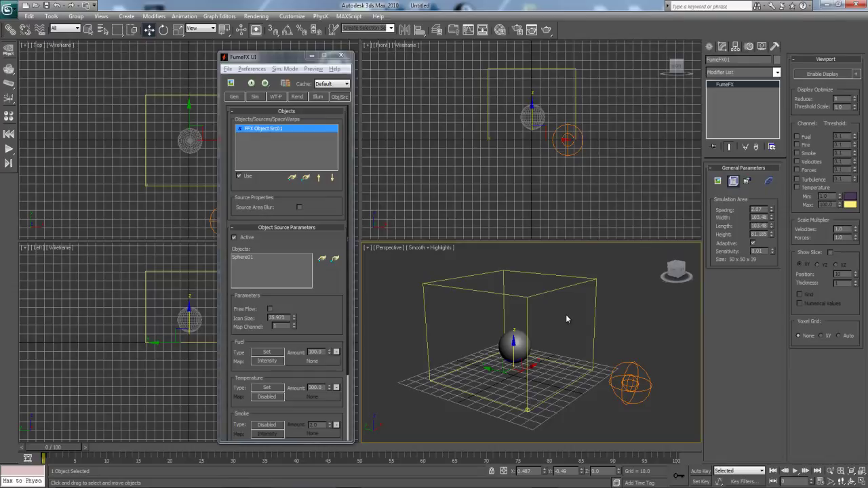
{"action": "middle_click_drag", "start_coordinate": [514, 283], "coordinate": [558, 311]}
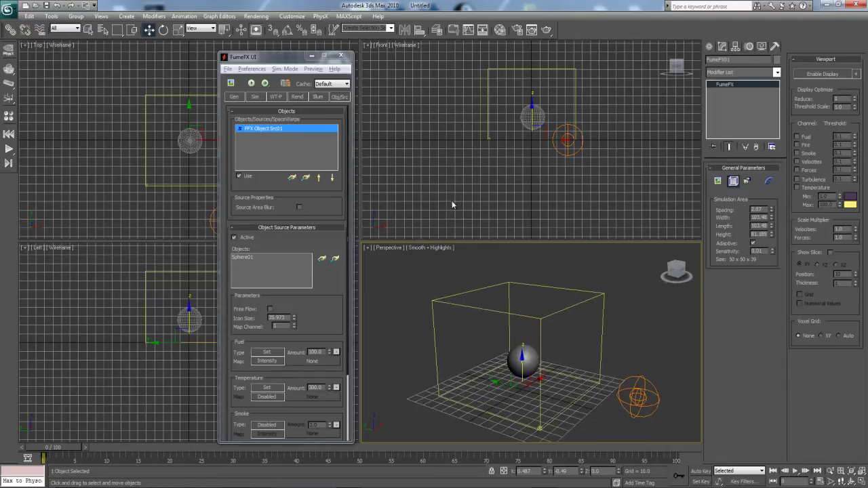
{"action": "left_click_drag", "start_coordinate": [268, 62], "coordinate": [295, 51]}
{"action": "middle_click_drag", "start_coordinate": [580, 339], "coordinate": [544, 343], "text": "alt"}
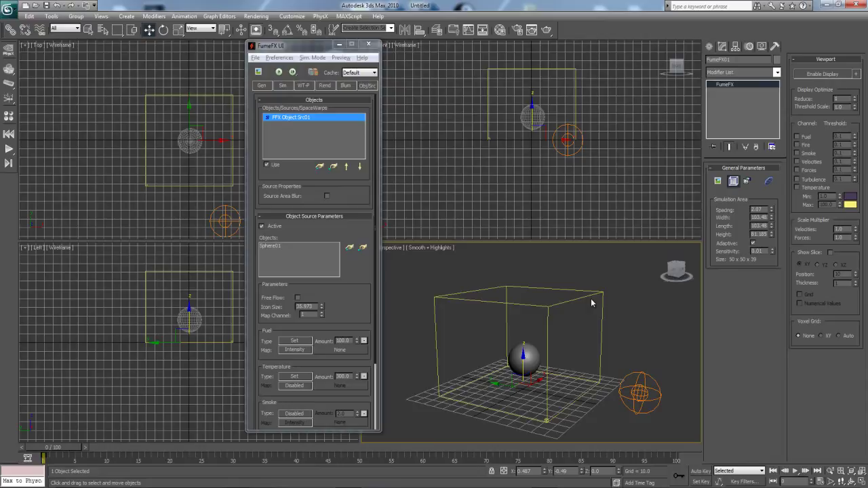
{"action": "middle_click_drag", "start_coordinate": [592, 303], "coordinate": [580, 320], "text": "alt"}
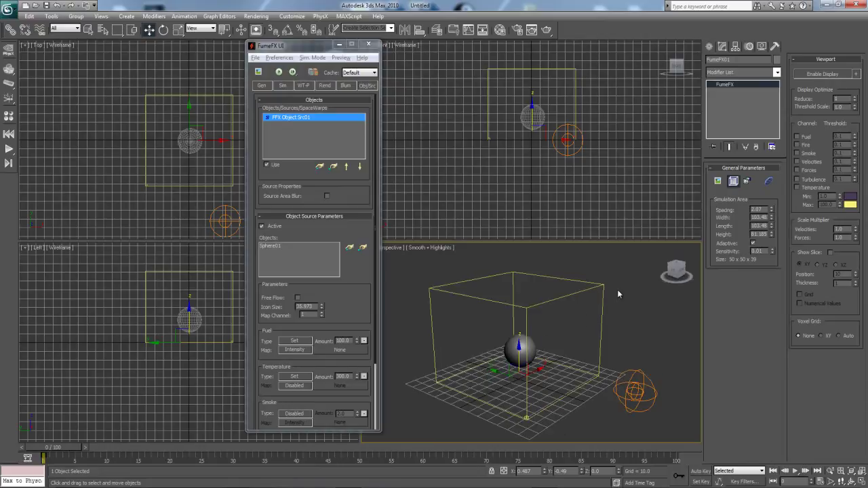
{"action": "left_click", "coordinate": [308, 52]}
{"action": "left_click_drag", "start_coordinate": [305, 50], "coordinate": [238, 57]}
{"action": "middle_click_drag", "start_coordinate": [520, 332], "coordinate": [551, 309], "text": "alt"}
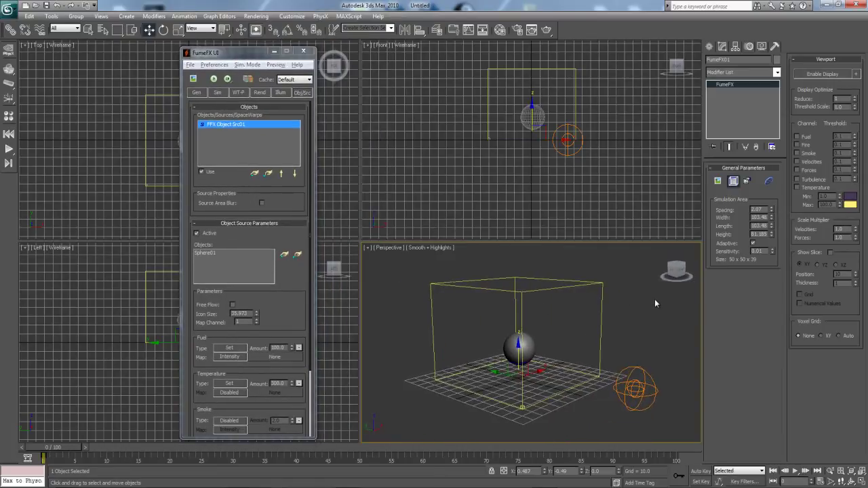
{"action": "left_click", "coordinate": [296, 121]}
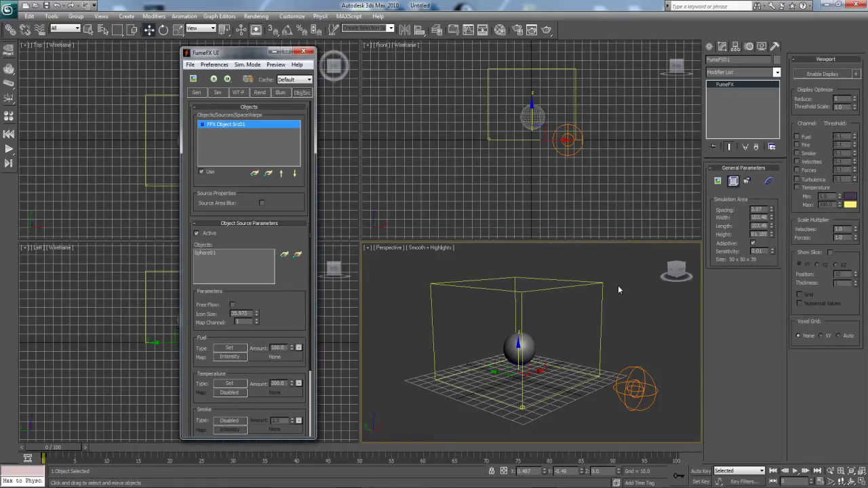
- Open the container's output preview, run the default simulation and stop it at about frame 29
{"action": "left_click", "coordinate": [645, 368]}
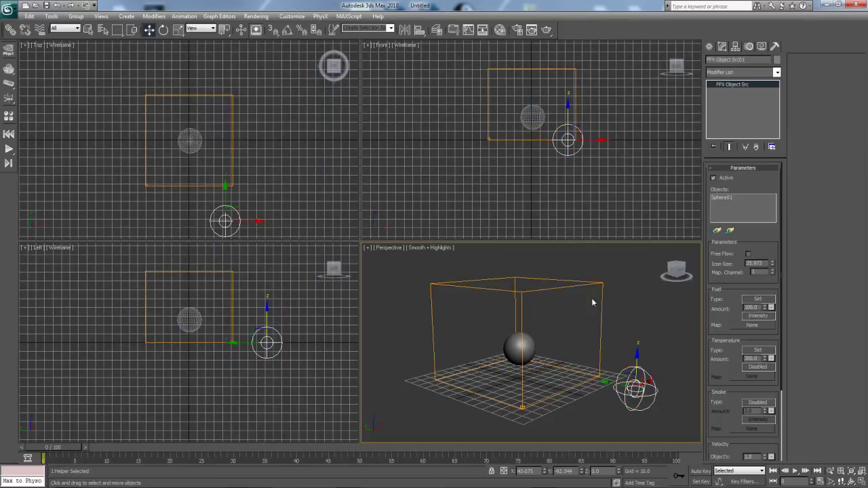
{"action": "left_click", "coordinate": [540, 281]}
{"action": "left_click", "coordinate": [192, 79]}
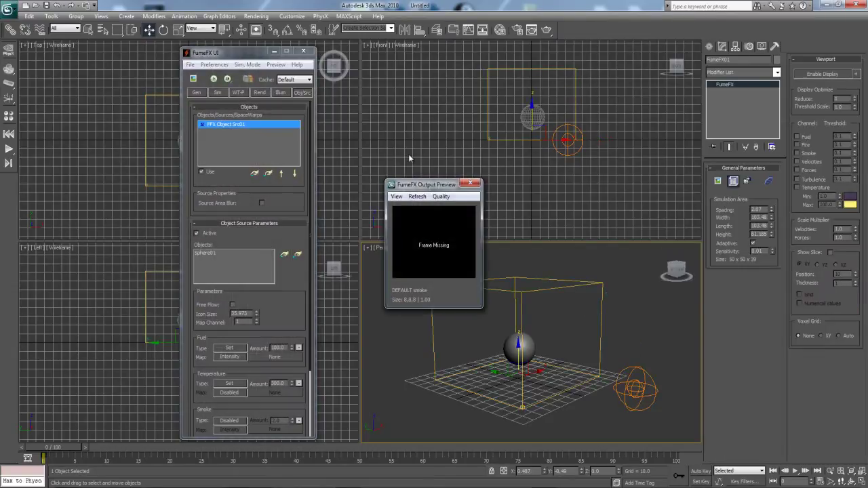
{"action": "left_click_drag", "start_coordinate": [431, 178], "coordinate": [634, 106]}
{"action": "left_click", "coordinate": [215, 80]}
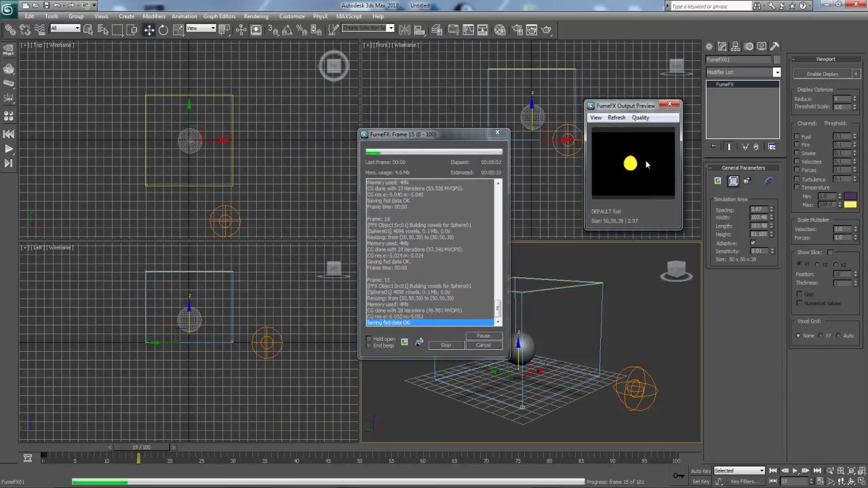
{"action": "left_click", "coordinate": [446, 344]}
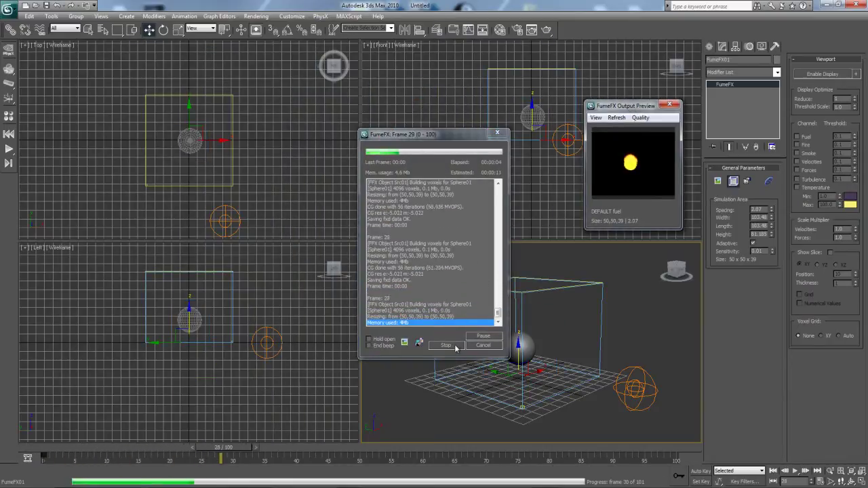
- Go to frame 21 and enlarge the FumeFX output preview, placing it clear of the simulation settings
{"action": "left_click_drag", "start_coordinate": [230, 449], "coordinate": [177, 449]}
{"action": "left_click", "coordinate": [612, 116]}
{"action": "left_click_drag", "start_coordinate": [612, 105], "coordinate": [446, 166]}
{"action": "left_click_drag", "start_coordinate": [515, 289], "coordinate": [614, 391]}
{"action": "left_click_drag", "start_coordinate": [523, 169], "coordinate": [697, 121]}
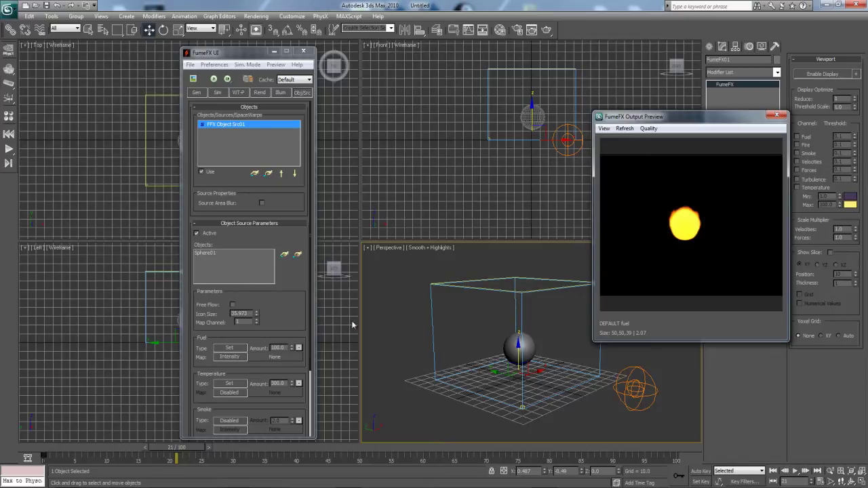
- Disable the Object Source's fuel map and keep its smoke type at Channel is disabled
{"action": "left_click_drag", "start_coordinate": [291, 328], "coordinate": [238, 288]}
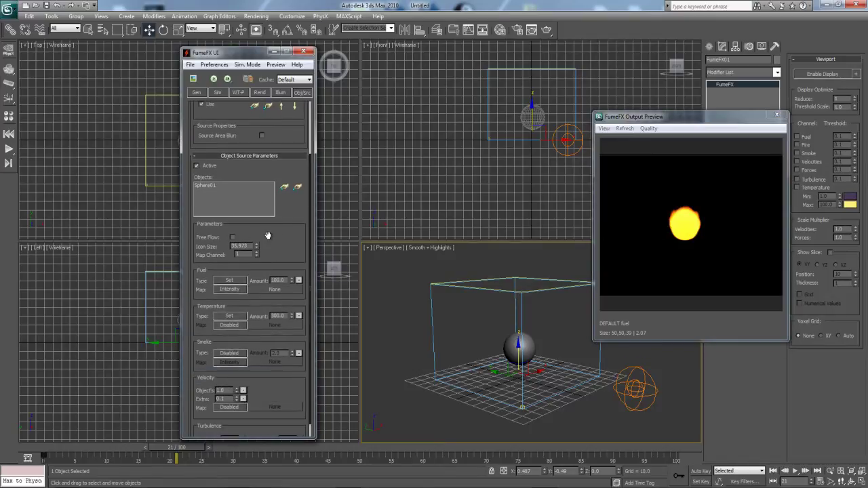
{"action": "left_click_drag", "start_coordinate": [254, 237], "coordinate": [287, 255]}
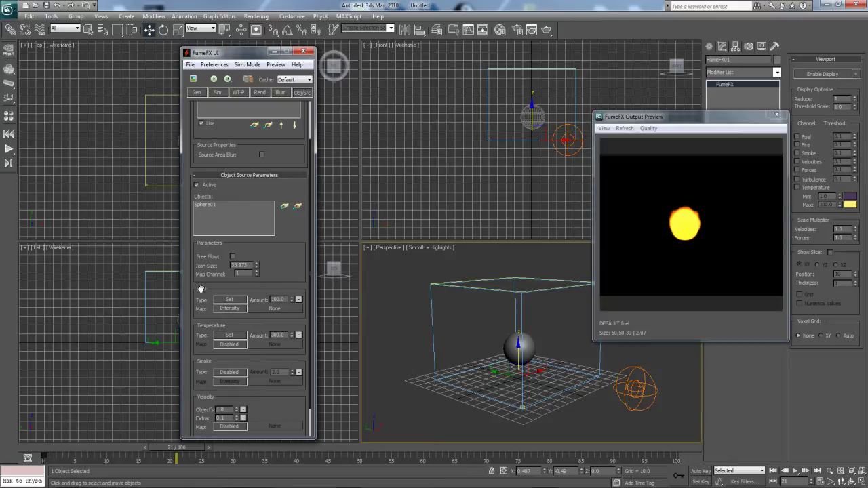
{"action": "left_click", "coordinate": [227, 308]}
{"action": "left_click", "coordinate": [237, 315]}
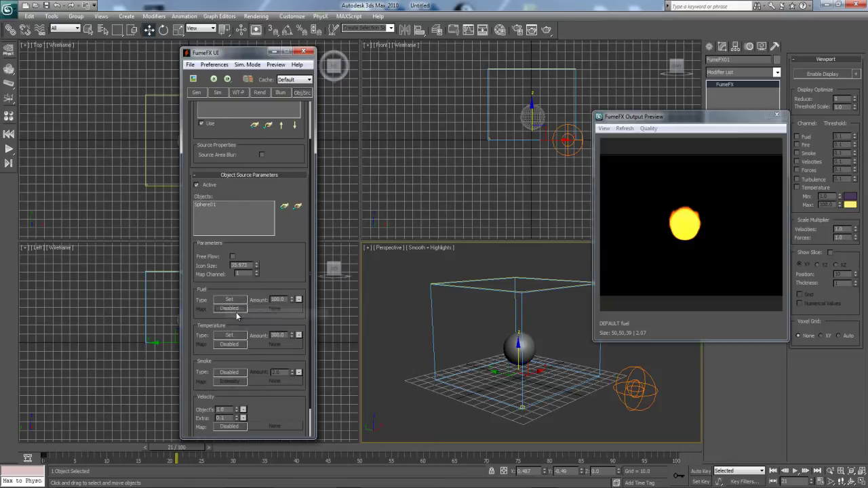
{"action": "left_click_drag", "start_coordinate": [231, 317], "coordinate": [239, 275]}
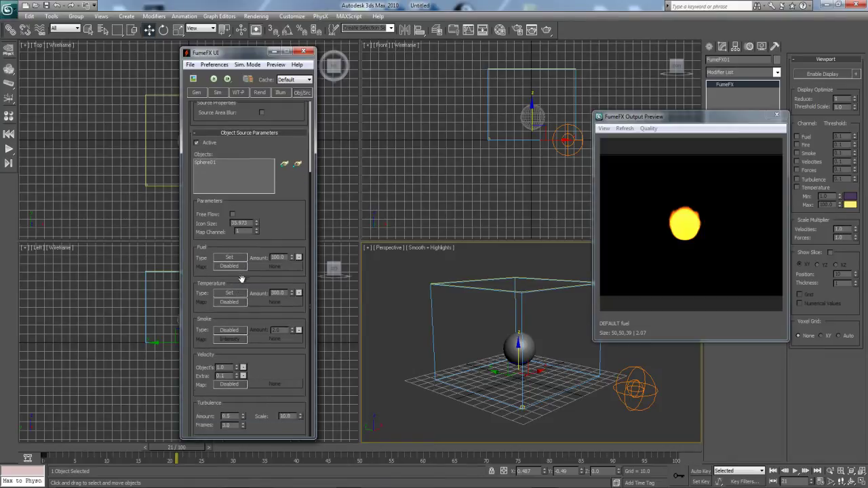
{"action": "left_click", "coordinate": [223, 330]}
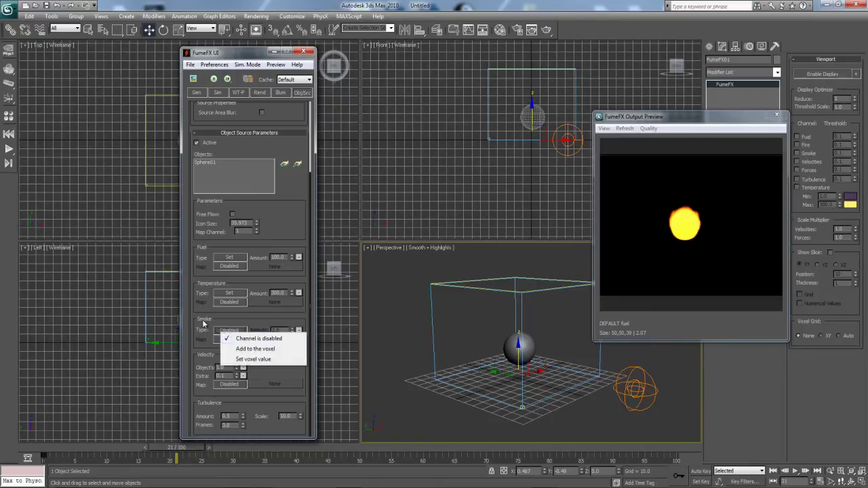
{"action": "left_click", "coordinate": [249, 338]}
{"action": "left_click_drag", "start_coordinate": [263, 310], "coordinate": [262, 331]}
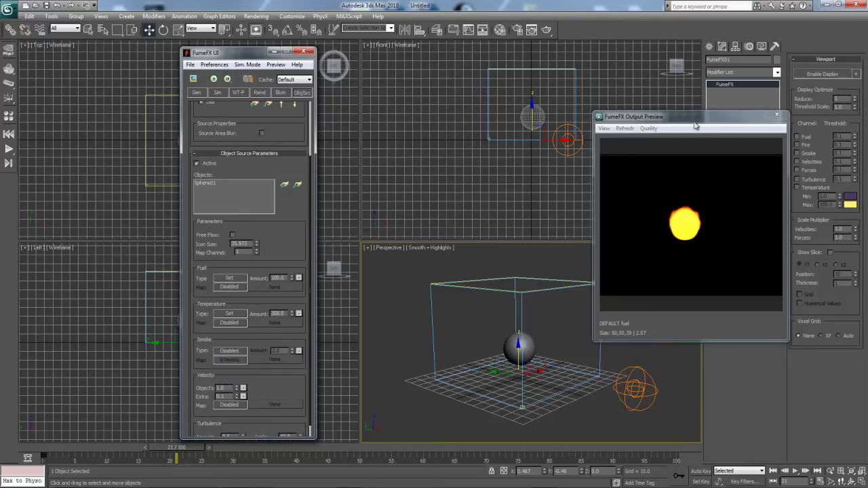
- Move the output preview clear of the command panel and set the Object Source's fuel map to Source from Intensity
{"action": "left_click_drag", "start_coordinate": [691, 118], "coordinate": [635, 74]}
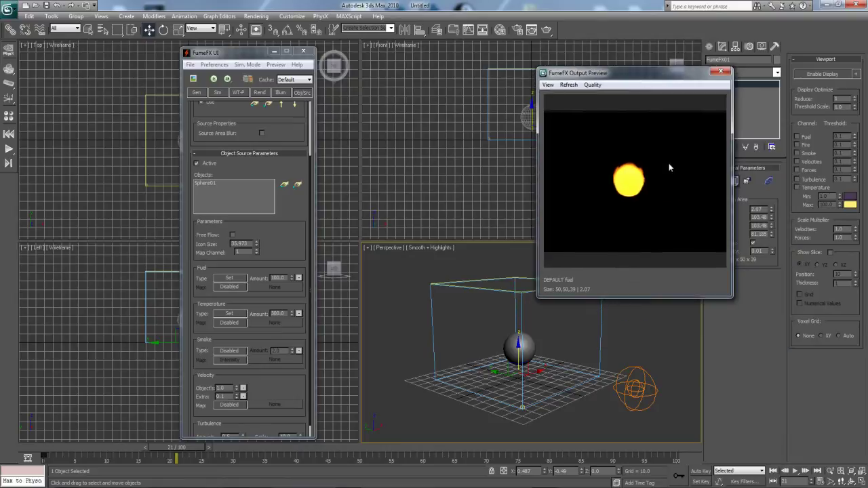
{"action": "left_click_drag", "start_coordinate": [242, 263], "coordinate": [246, 254]}
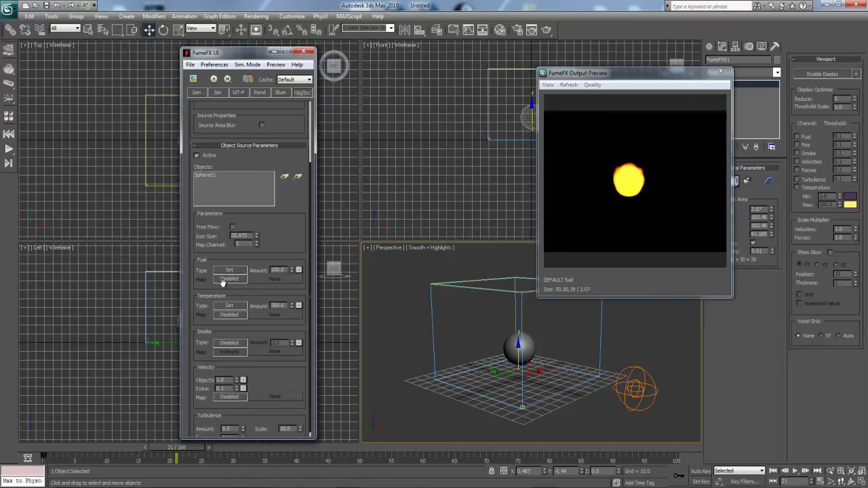
{"action": "left_click", "coordinate": [229, 278]}
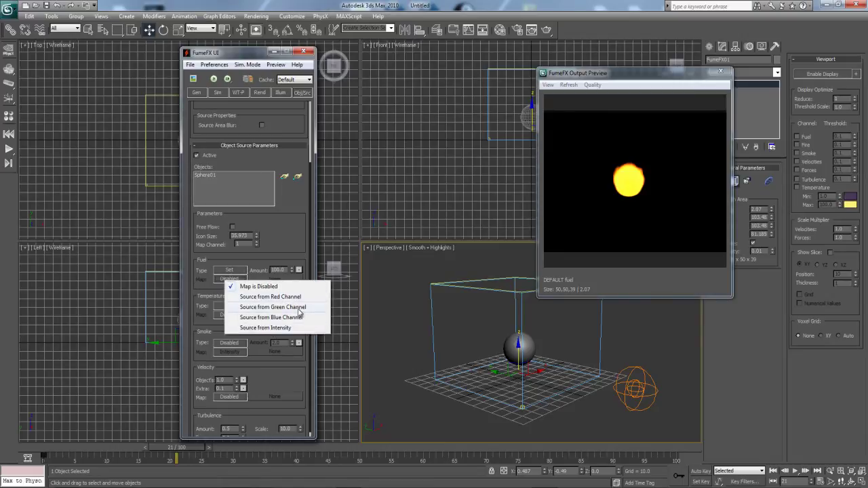
{"action": "left_click", "coordinate": [264, 328]}
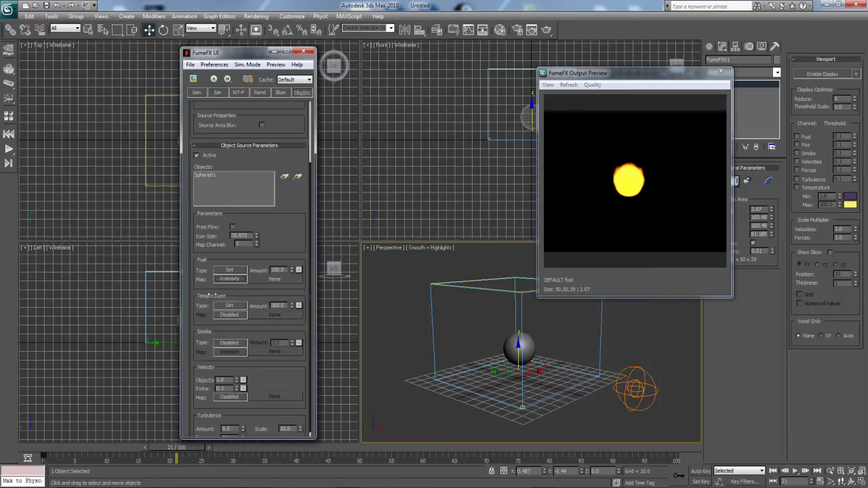
{"action": "left_click", "coordinate": [239, 281]}
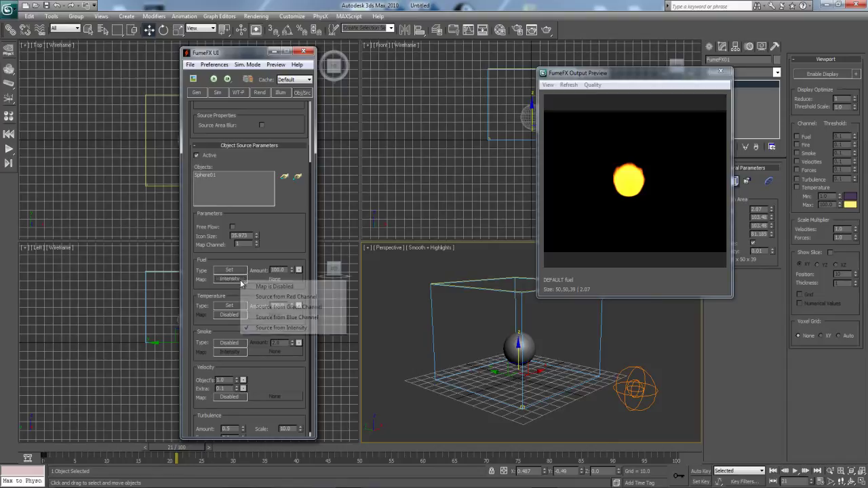
{"action": "left_click", "coordinate": [296, 329]}
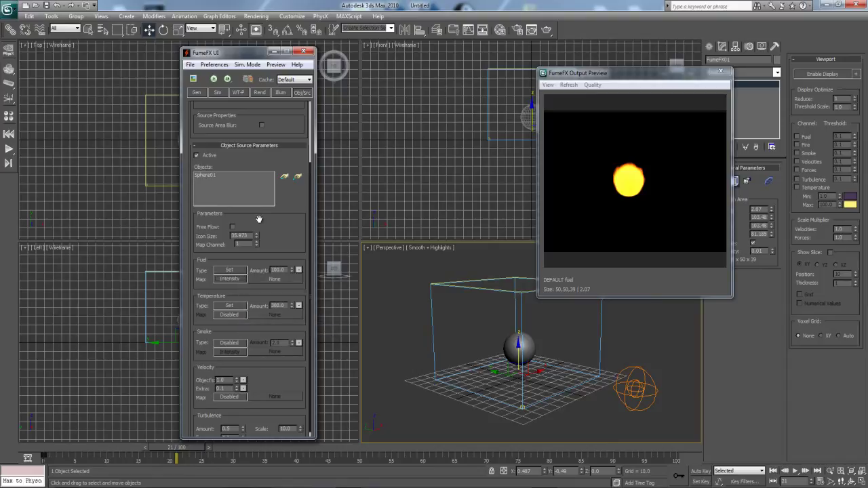
{"action": "left_click", "coordinate": [278, 278]}
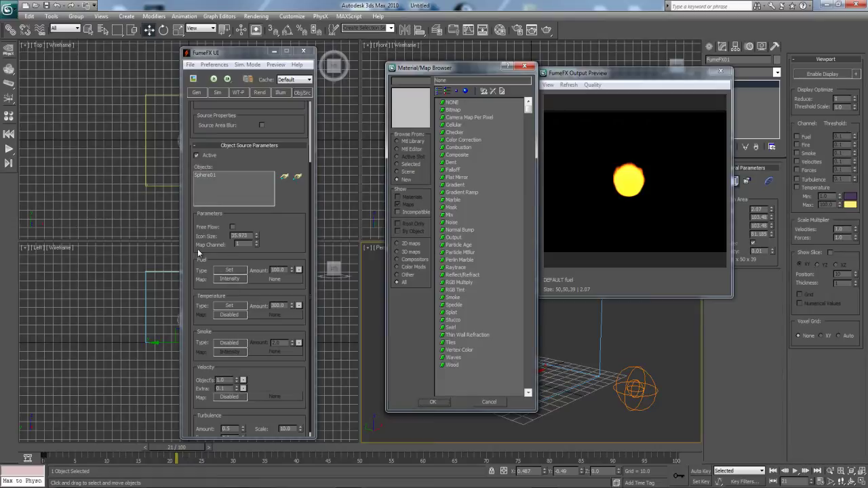
{"action": "left_click", "coordinate": [525, 66]}
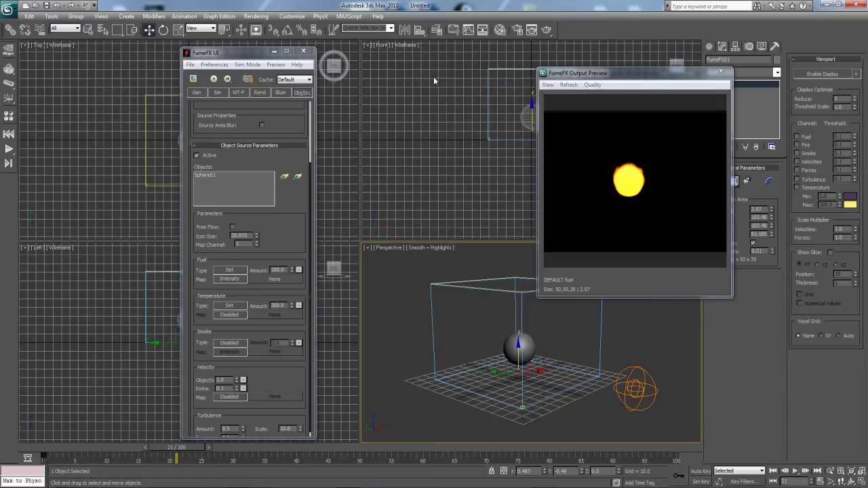
- Open the Material Editor and assign a Gradient Ramp map to the first material's diffuse colour
{"action": "left_click", "coordinate": [500, 31]}
{"action": "left_click_drag", "start_coordinate": [726, 41], "coordinate": [403, 63]}
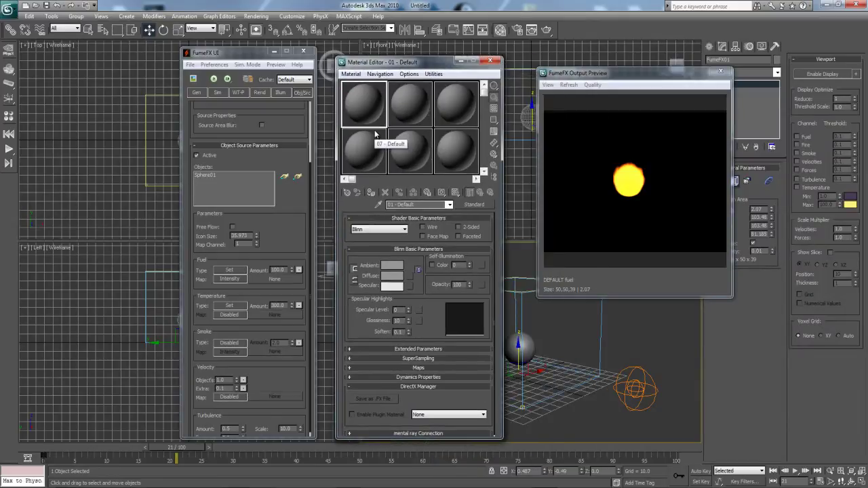
{"action": "left_click", "coordinate": [409, 275]}
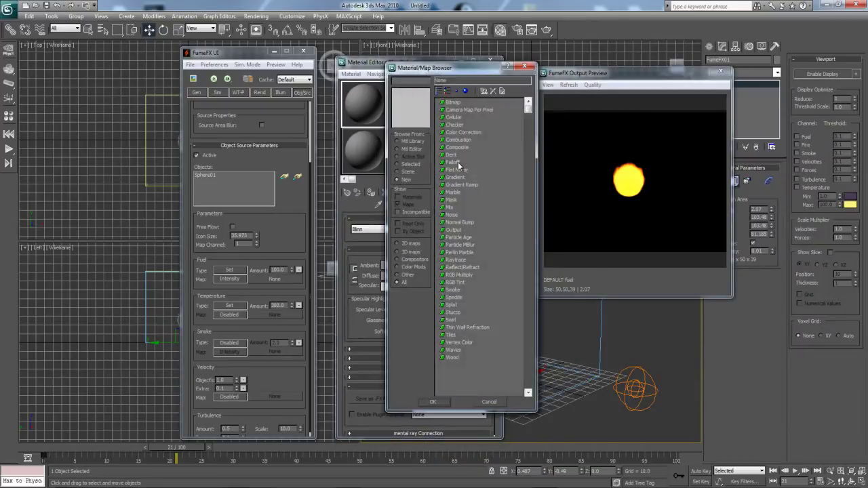
{"action": "double_click", "coordinate": [462, 183]}
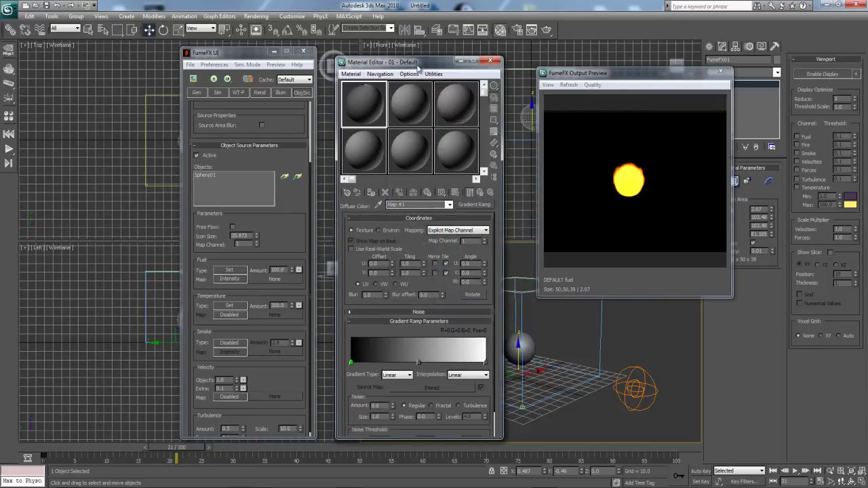
{"action": "left_click_drag", "start_coordinate": [415, 63], "coordinate": [346, 60]}
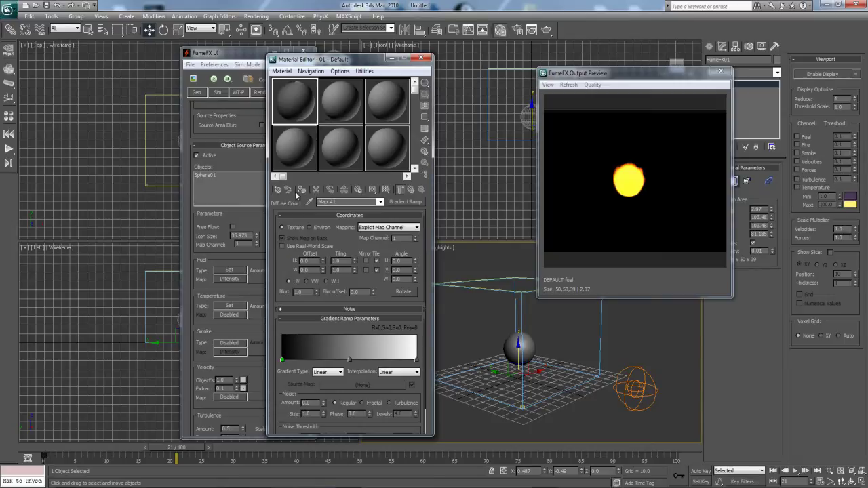
- Replace the diffuse Gradient Ramp with a Checker map, discarding the old map
{"action": "left_click", "coordinate": [349, 201]}
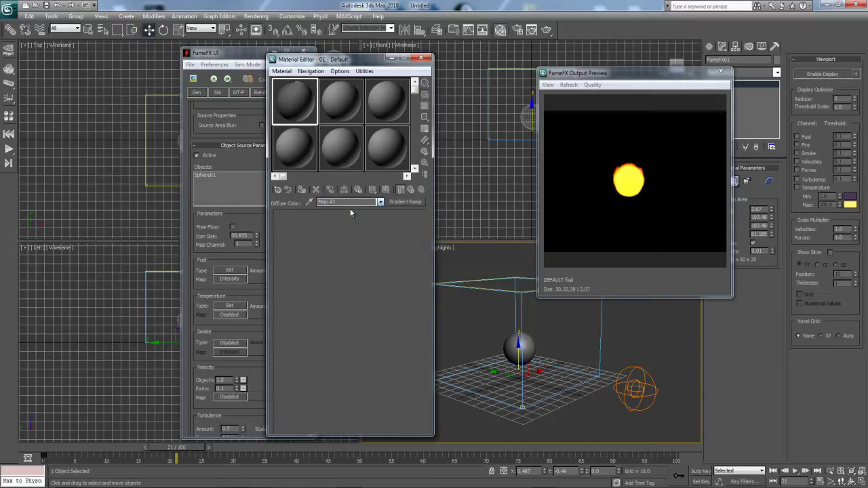
{"action": "left_click", "coordinate": [351, 208]}
{"action": "left_click", "coordinate": [340, 273]}
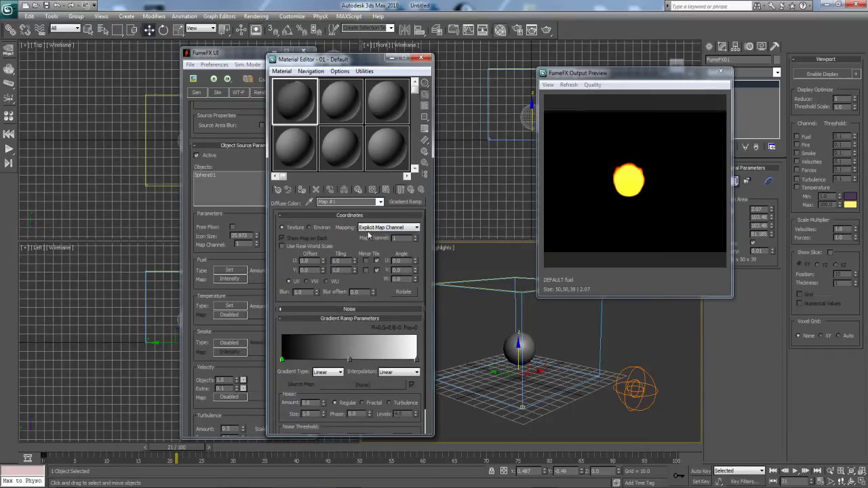
{"action": "left_click", "coordinate": [400, 202]}
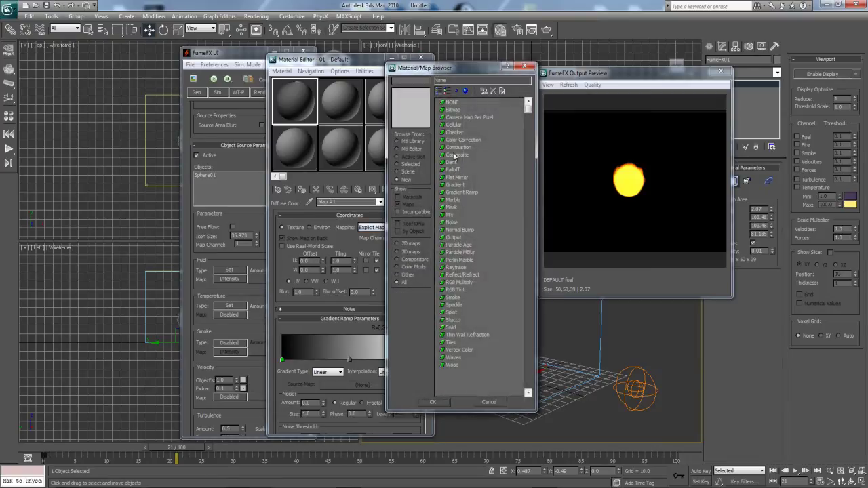
{"action": "double_click", "coordinate": [458, 132]}
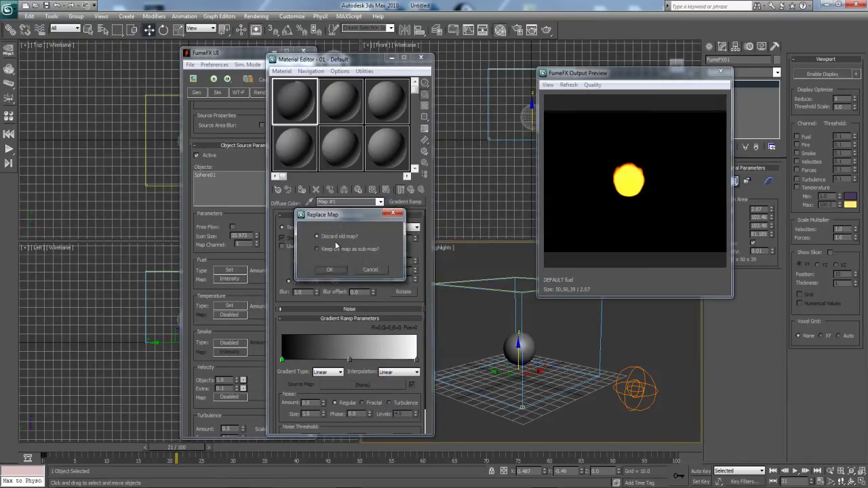
{"action": "left_click", "coordinate": [330, 269]}
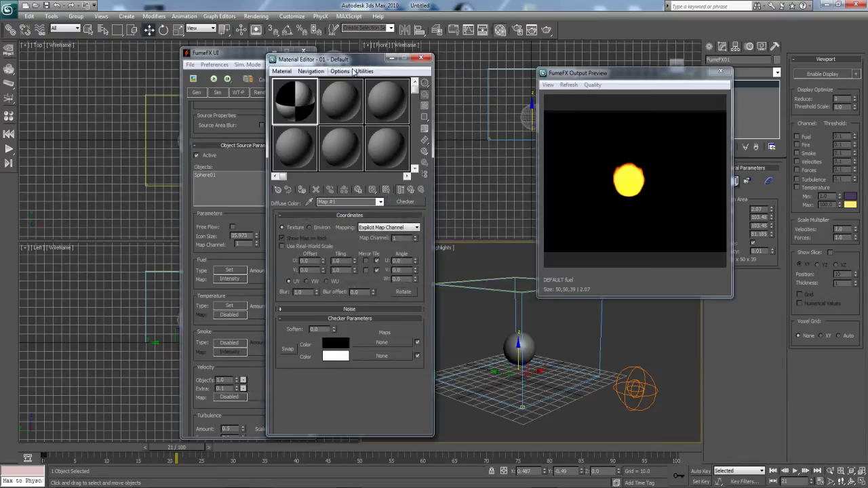
- Assign the checker material to the sphere and show its map in the Perspective view
{"action": "left_click", "coordinate": [513, 346]}
{"action": "left_click", "coordinate": [303, 190]}
{"action": "middle_click_drag", "start_coordinate": [543, 356], "coordinate": [557, 363]}
{"action": "left_click", "coordinate": [386, 190]}
{"action": "scroll", "coordinate": [542, 347], "scroll_direction": "up", "scroll_amount": 5}
{"action": "middle_click_drag", "start_coordinate": [545, 346], "coordinate": [575, 324], "text": "alt"}
{"action": "middle_click_drag", "start_coordinate": [527, 351], "coordinate": [563, 351], "text": "alt"}
{"action": "scroll", "coordinate": [565, 353], "scroll_direction": "down", "scroll_amount": 4}
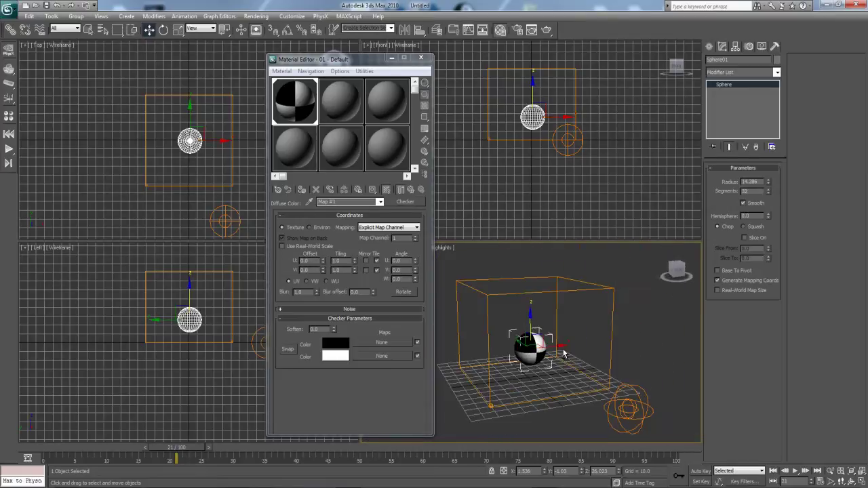
{"action": "scroll", "coordinate": [564, 350], "scroll_direction": "up", "scroll_amount": 4}
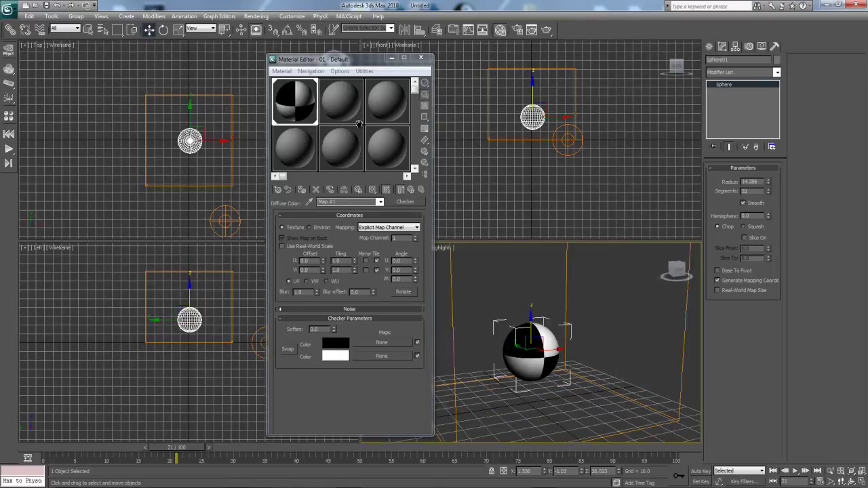
- Reselect the FumeFX container, reopen its simulation settings, run the simulation and stop it at about frame 33
{"action": "left_click_drag", "start_coordinate": [370, 65], "coordinate": [340, 67]}
{"action": "left_click_drag", "start_coordinate": [592, 265], "coordinate": [513, 250]}
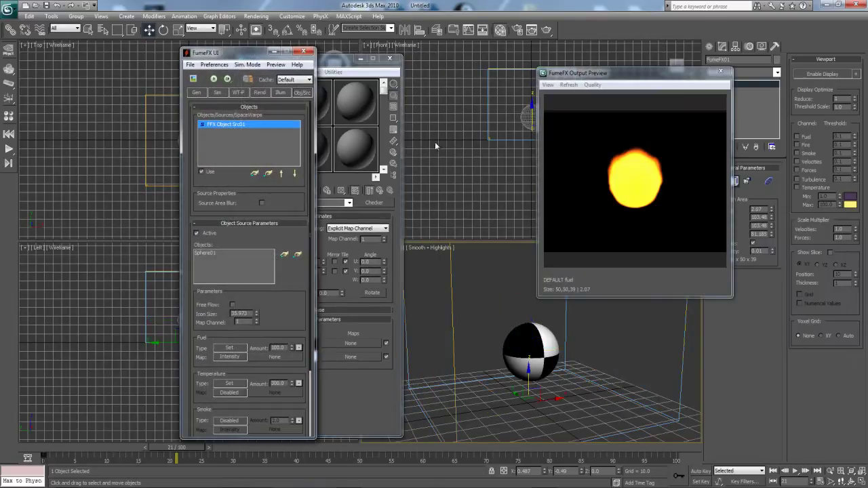
{"action": "left_click", "coordinate": [213, 79]}
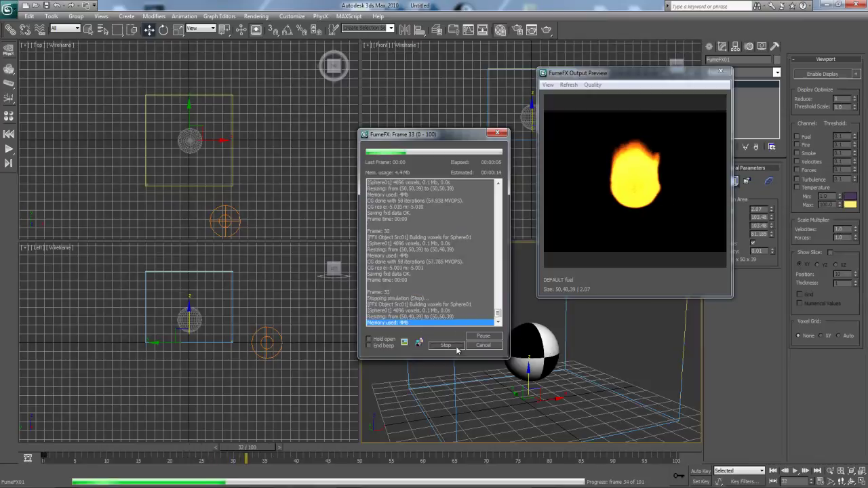
{"action": "left_click", "coordinate": [483, 345]}
- Place the Material Editor beside the simulation settings and instance the first material's diffuse Checker map into the second sample slot
{"action": "left_click_drag", "start_coordinate": [331, 64], "coordinate": [549, 49]}
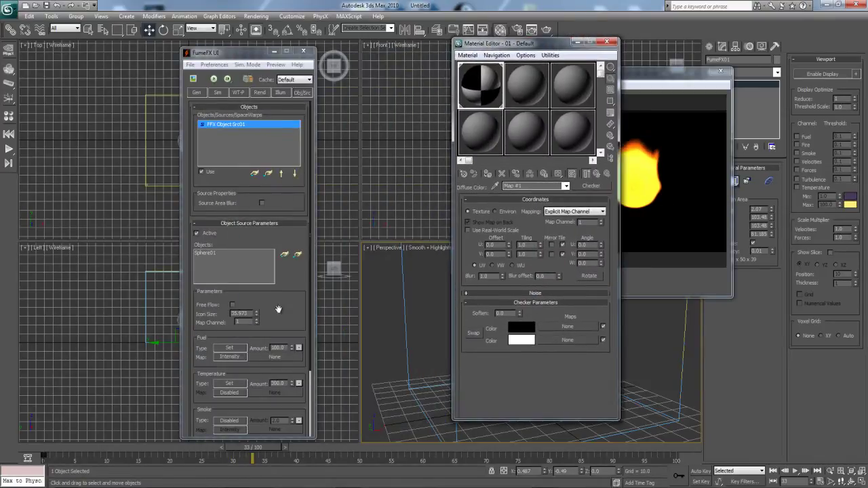
{"action": "scroll", "coordinate": [292, 306], "scroll_direction": "down", "scroll_amount": 3}
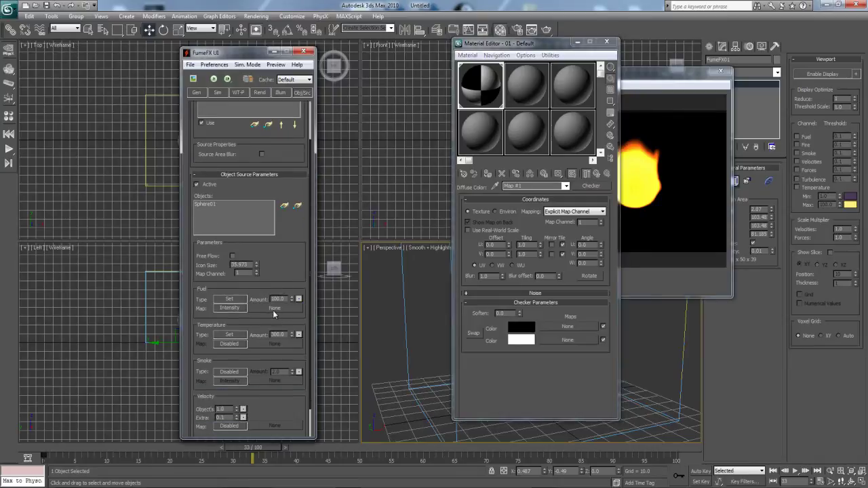
{"action": "left_click", "coordinate": [274, 308]}
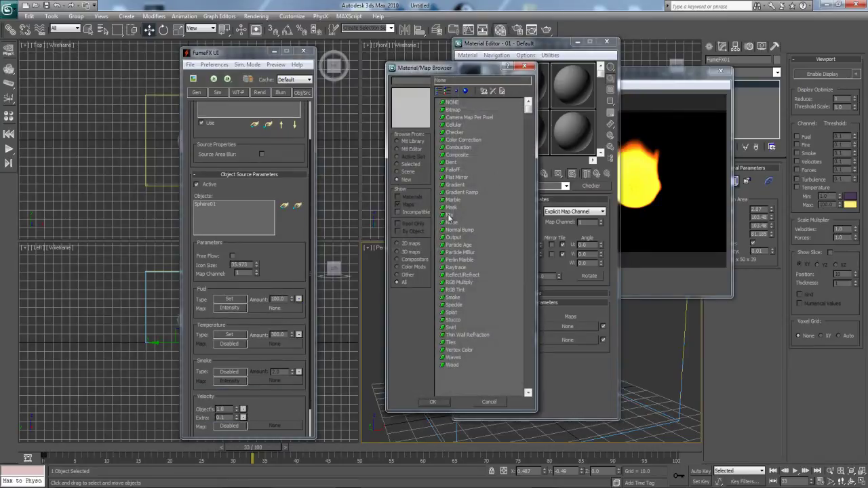
{"action": "left_click", "coordinate": [525, 67]}
{"action": "mouse_move", "coordinate": [268, 309]}
{"action": "left_mouse_down"}
{"action": "mouse_move", "coordinate": [275, 304]}
{"action": "mouse_move", "coordinate": [262, 313]}
{"action": "left_mouse_up"}
{"action": "left_click", "coordinate": [566, 187]}
{"action": "left_click", "coordinate": [525, 195]}
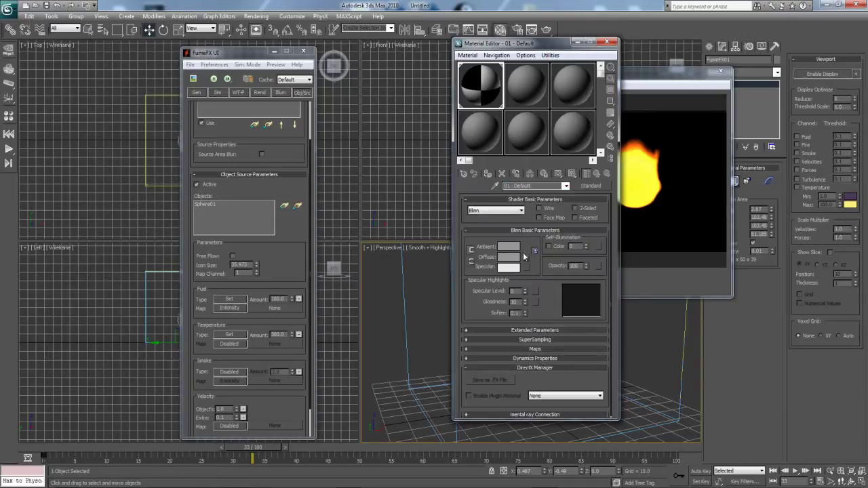
{"action": "left_click_drag", "start_coordinate": [527, 85], "coordinate": [526, 85]}
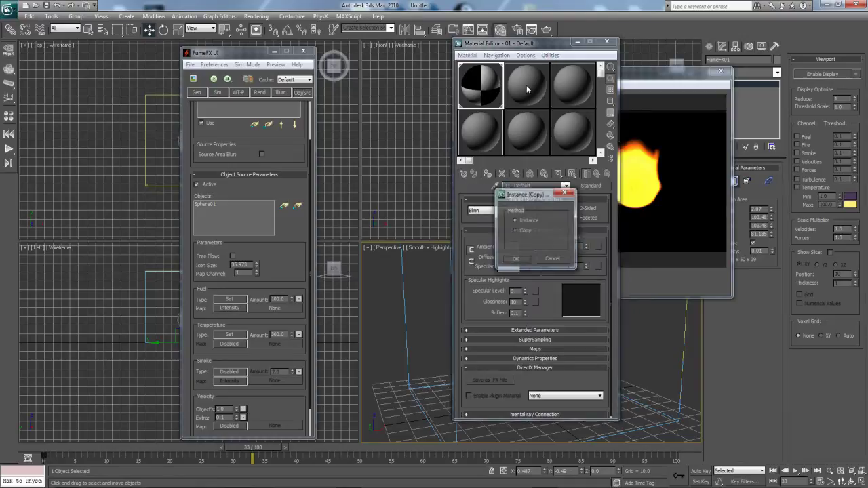
{"action": "left_click", "coordinate": [517, 260]}
- Assign the Checker map from the second sample slot to the Object Source's fuel map as an instance
{"action": "left_click", "coordinate": [526, 80]}
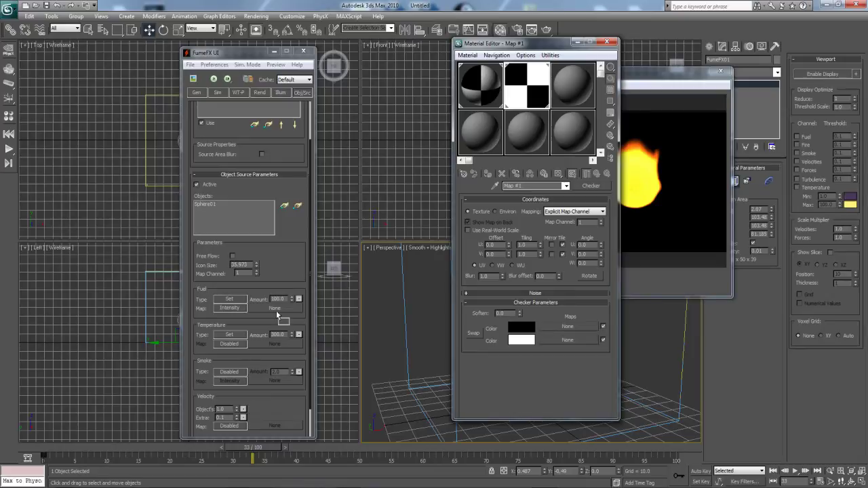
{"action": "left_click_drag", "start_coordinate": [269, 306], "coordinate": [271, 309]}
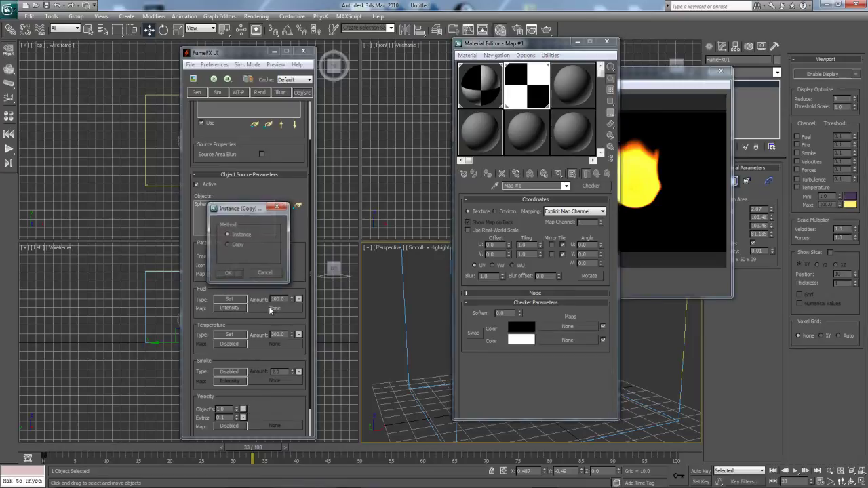
{"action": "left_click", "coordinate": [228, 274]}
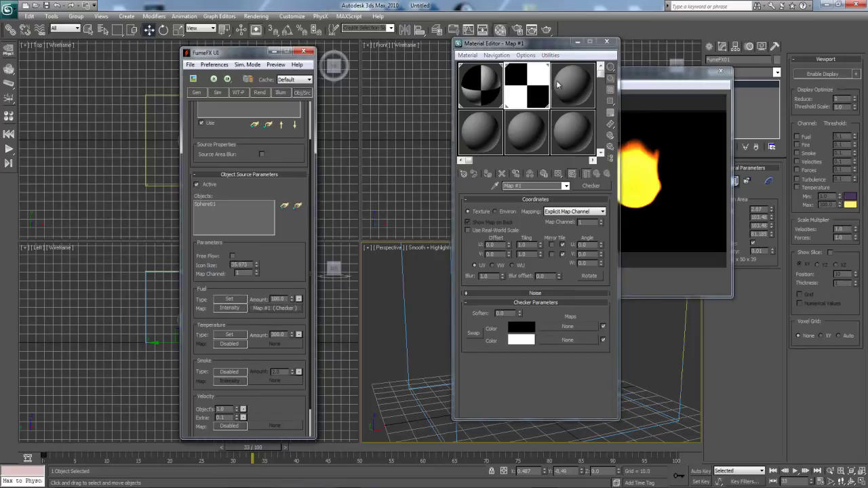
- Move the Material Editor and output preview clear of the sphere, rerun the simulation and stop it at about frame 38
{"action": "left_click_drag", "start_coordinate": [552, 44], "coordinate": [751, 101]}
{"action": "left_click_drag", "start_coordinate": [594, 78], "coordinate": [502, 61]}
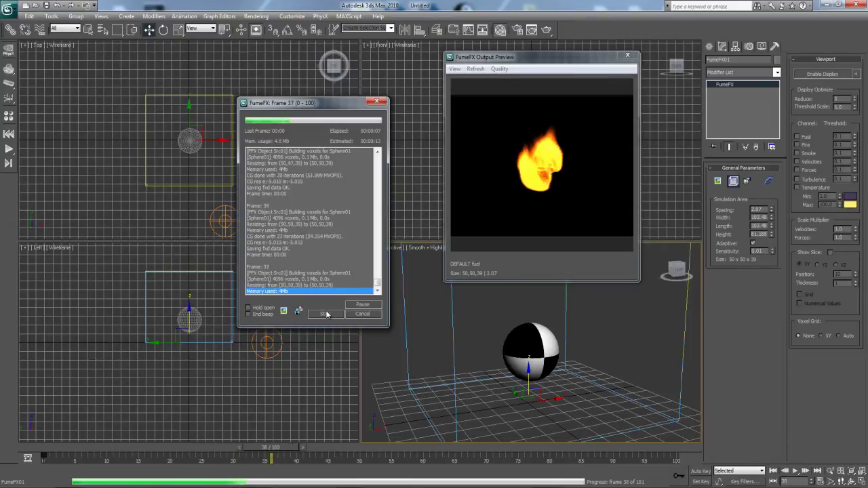
{"action": "left_click", "coordinate": [325, 314]}
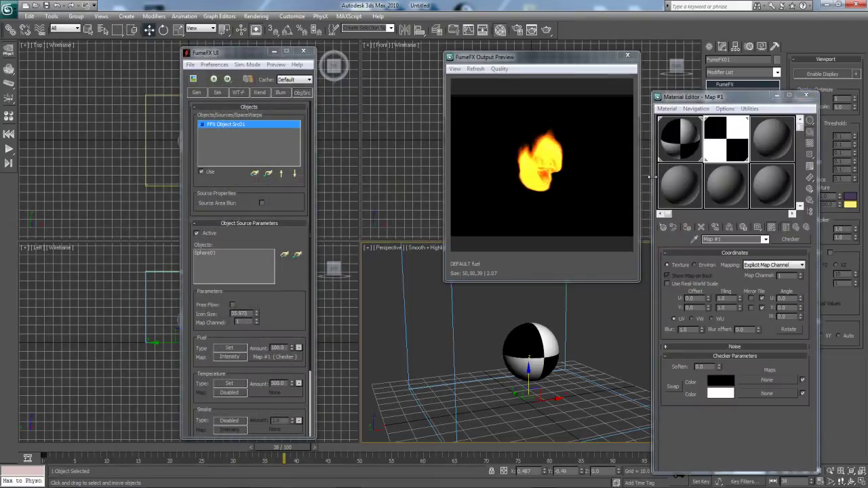
- Compare the fire in the output preview with the sphere's black and white checker areas from several angles
{"action": "middle_click_drag", "start_coordinate": [548, 331], "coordinate": [540, 339], "text": "alt"}
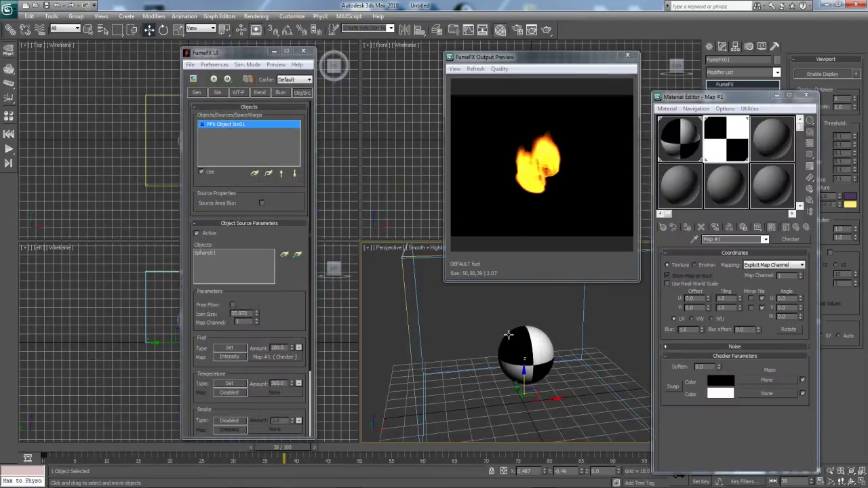
{"action": "middle_click_drag", "start_coordinate": [518, 347], "coordinate": [511, 326], "text": "alt"}
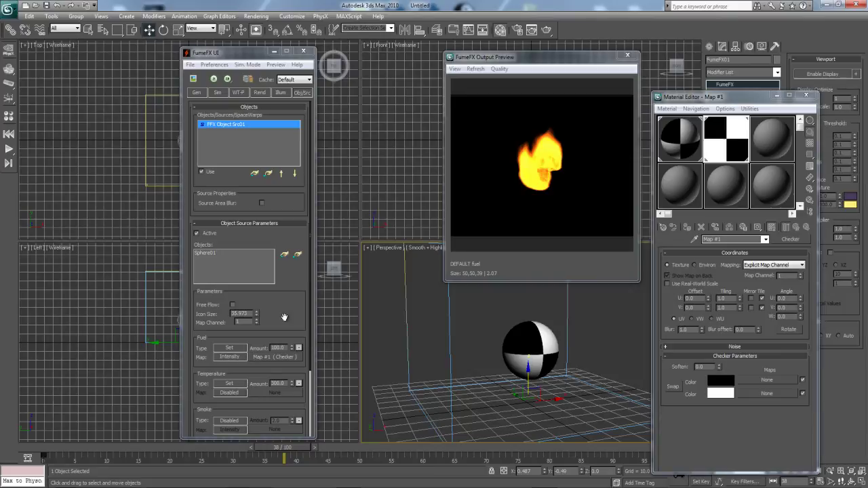
{"action": "middle_click_drag", "start_coordinate": [537, 325], "coordinate": [536, 345], "text": "alt"}
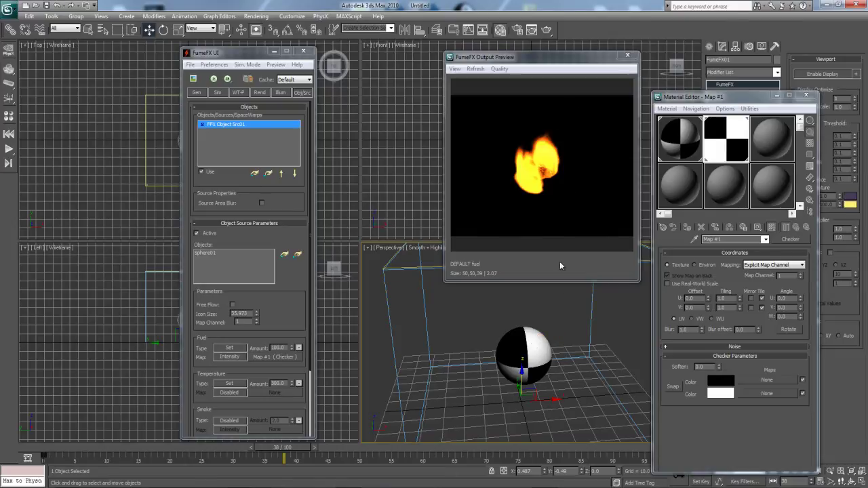
{"action": "middle_click_drag", "start_coordinate": [551, 316], "coordinate": [504, 322], "text": "alt"}
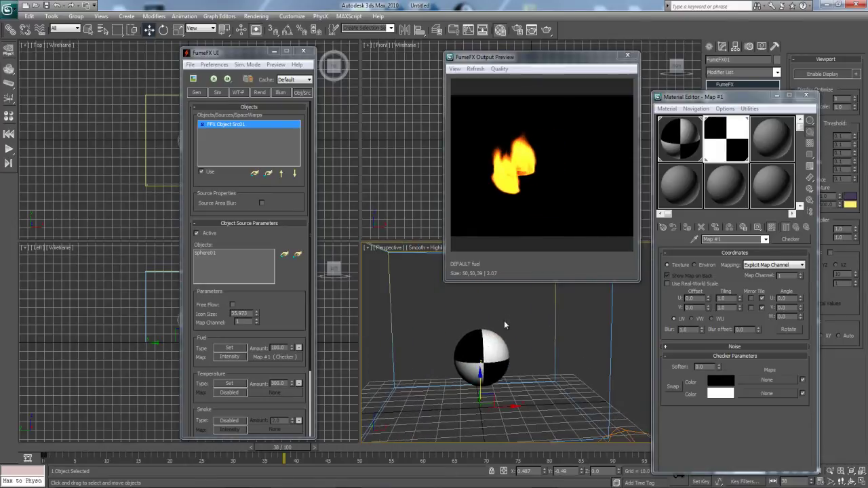
- Set the Checker map's black color to dark gray, rerun the simulation and stop it partway to test the fuel emission
{"action": "left_click", "coordinate": [721, 381]}
{"action": "left_click", "coordinate": [293, 197]}
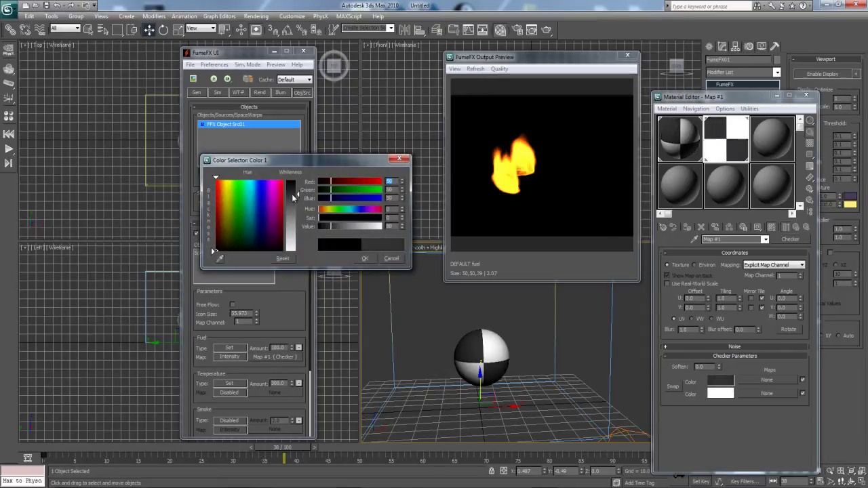
{"action": "left_click", "coordinate": [399, 159]}
{"action": "left_click", "coordinate": [213, 79]}
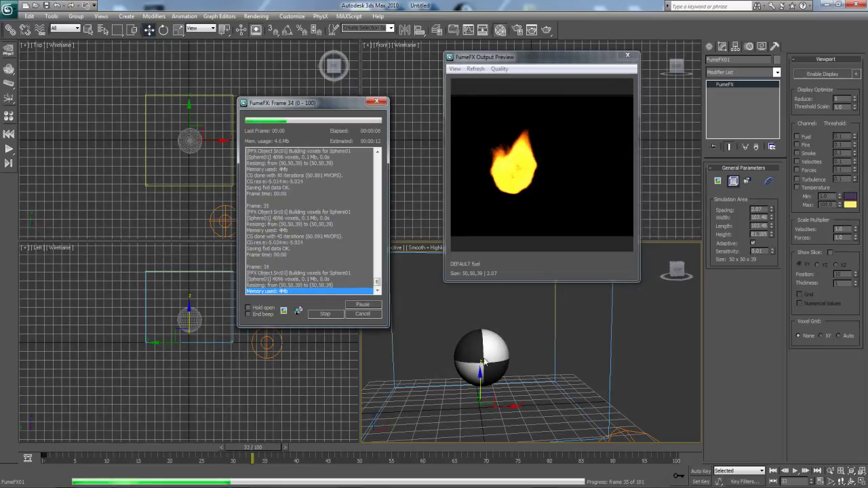
{"action": "left_click", "coordinate": [324, 313]}
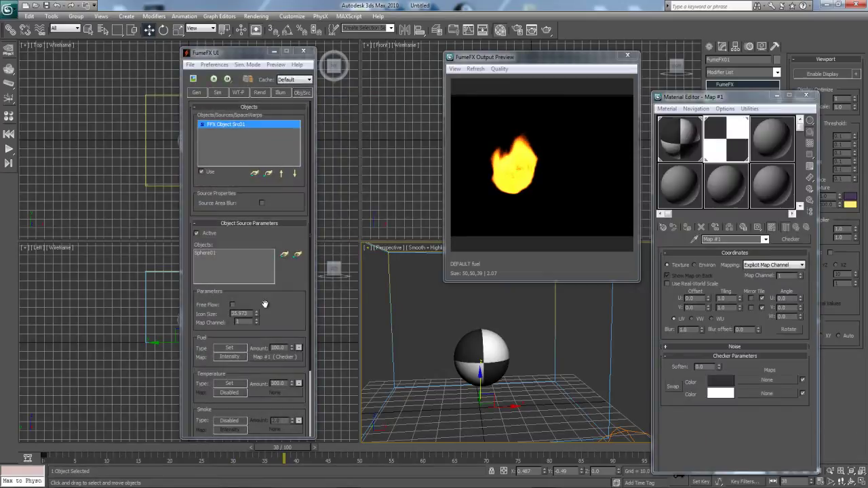
- Set the Checker map's first color to light gray at value 171, rerun the simulation and stop it at about frame 34
{"action": "scroll", "coordinate": [264, 285], "scroll_direction": "down", "scroll_amount": 3}
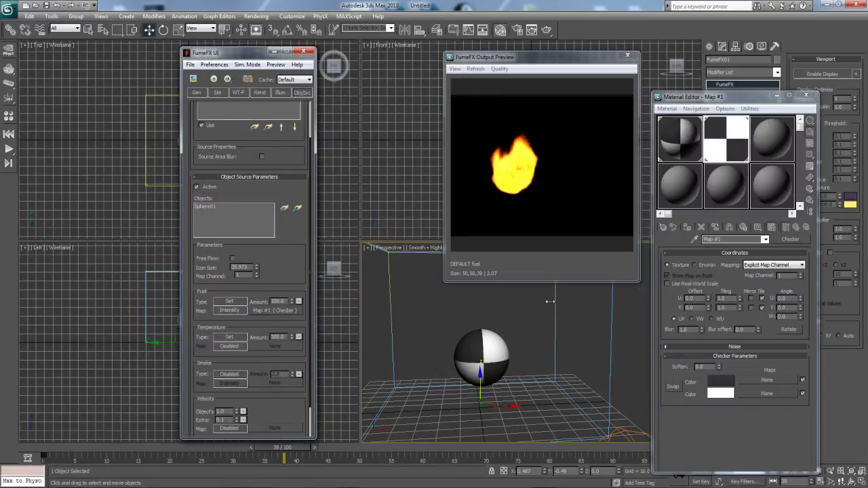
{"action": "left_click", "coordinate": [721, 381]}
{"action": "left_click_drag", "start_coordinate": [294, 212], "coordinate": [294, 232]}
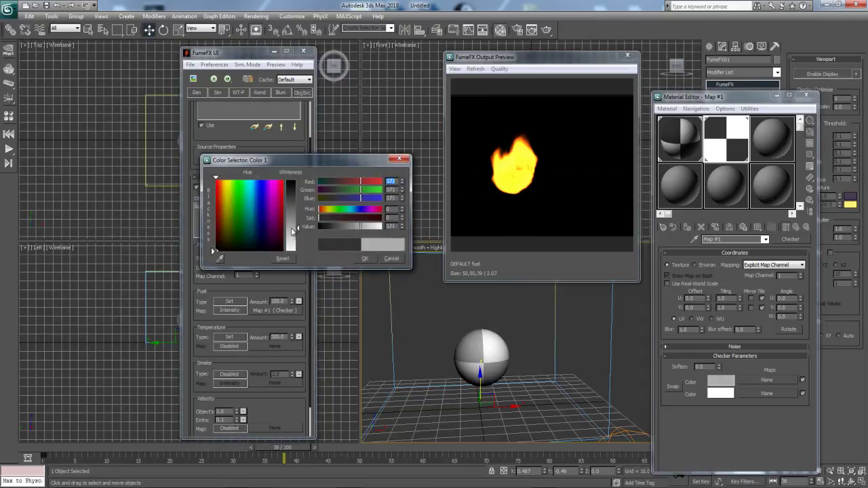
{"action": "left_click", "coordinate": [365, 258]}
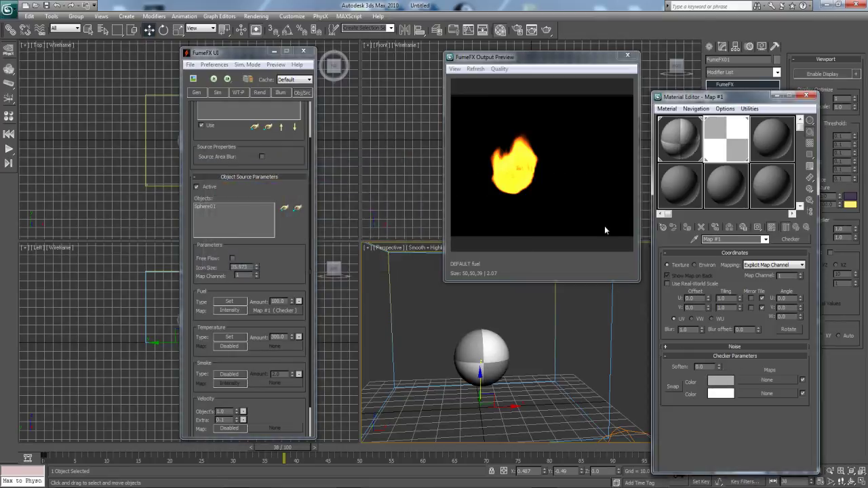
{"action": "left_click", "coordinate": [213, 79]}
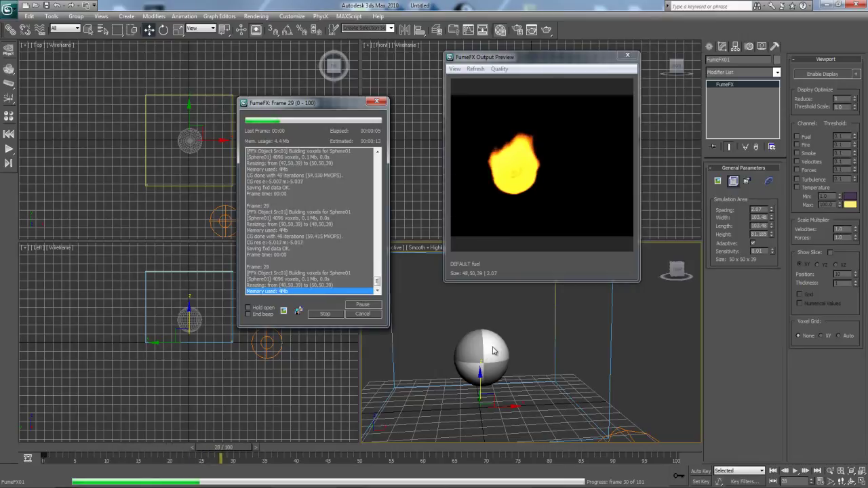
{"action": "left_click", "coordinate": [325, 313]}
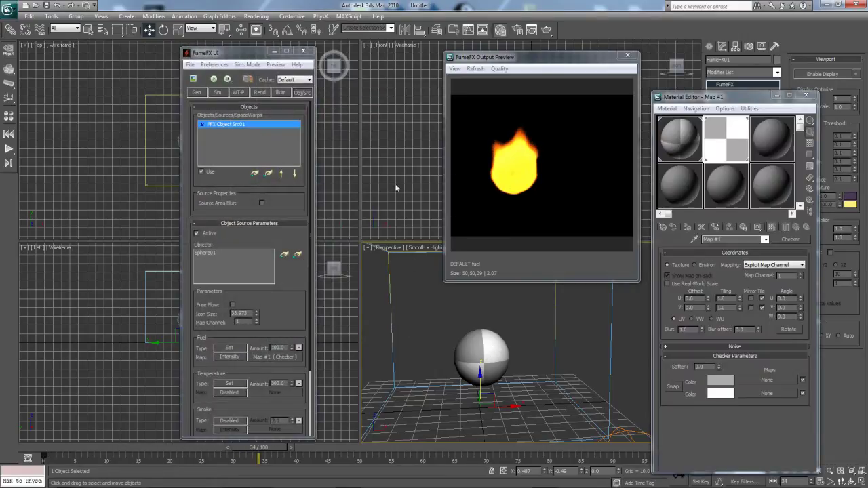
- Return the Checker map's first color to pure black
{"action": "left_click", "coordinate": [719, 381]}
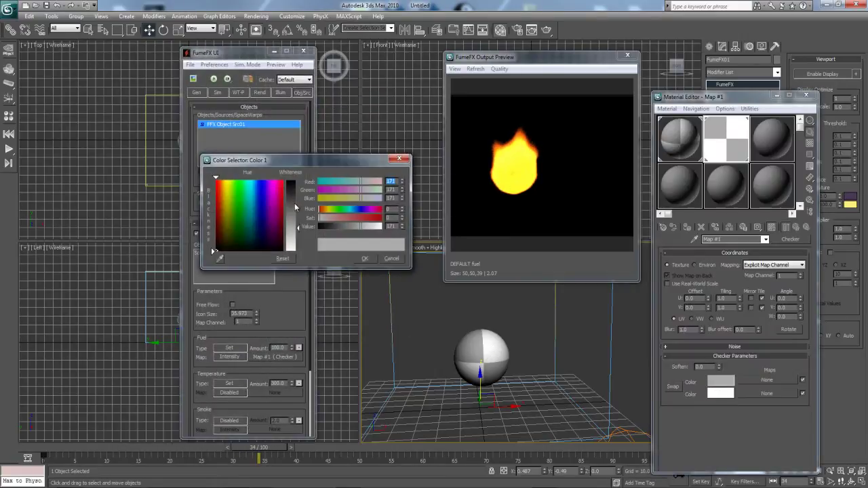
{"action": "left_click_drag", "start_coordinate": [294, 203], "coordinate": [294, 183]}
{"action": "left_click", "coordinate": [364, 259]}
{"action": "scroll", "coordinate": [285, 280], "scroll_direction": "down", "scroll_amount": 3}
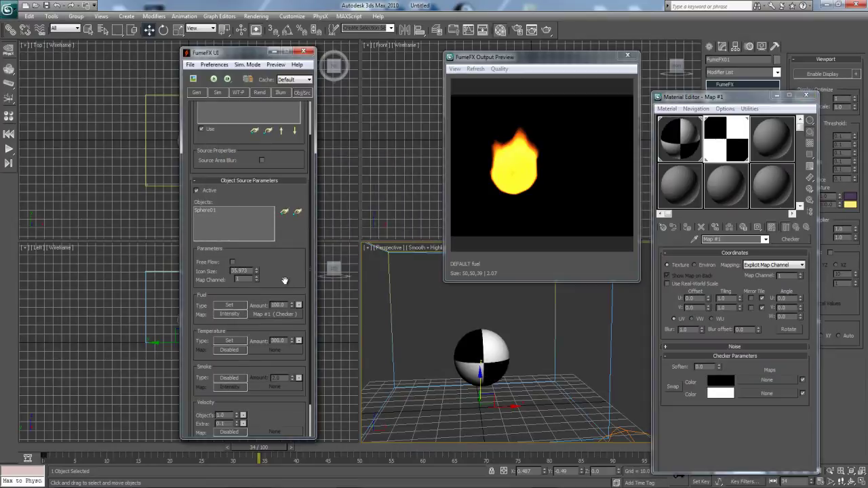
- Examine the channel source options for the Object Source's fuel map
{"action": "middle_click_drag", "start_coordinate": [520, 307], "coordinate": [482, 332], "text": "alt"}
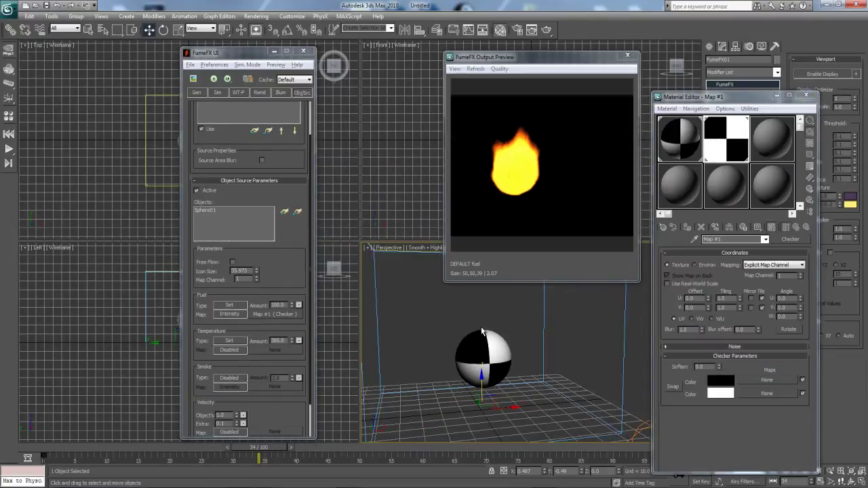
{"action": "left_click", "coordinate": [230, 315]}
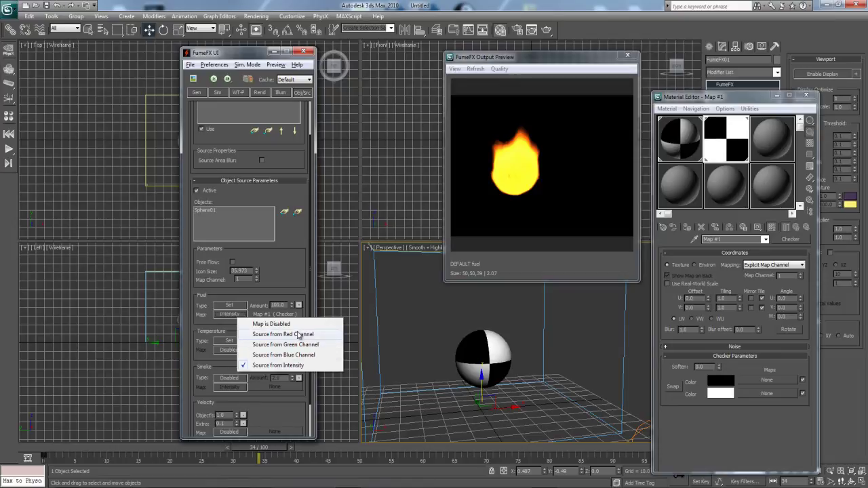
{"action": "left_click", "coordinate": [230, 314]}
{"action": "left_click", "coordinate": [232, 316]}
{"action": "left_click", "coordinate": [223, 327]}
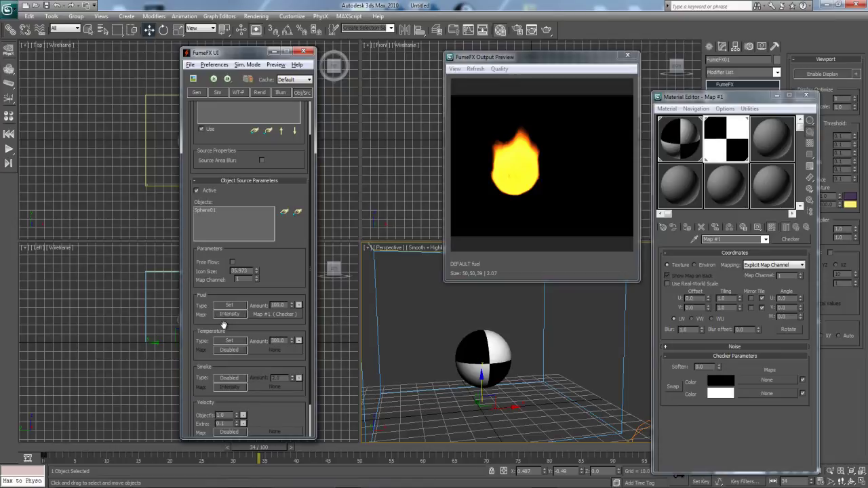
- Set the Object Source's smoke type to Set voxel value, sourced from Intensity, and assign the Checker map to it as an instance
{"action": "scroll", "coordinate": [230, 285], "scroll_direction": "down", "scroll_amount": 2}
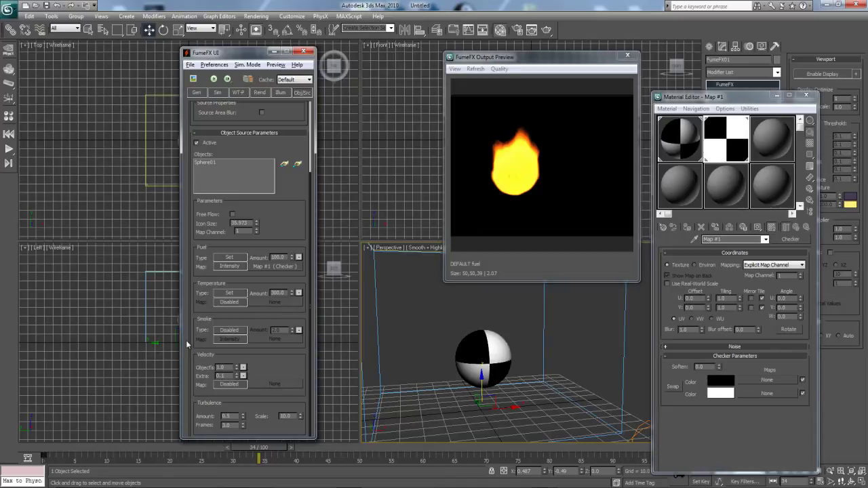
{"action": "left_click", "coordinate": [231, 331]}
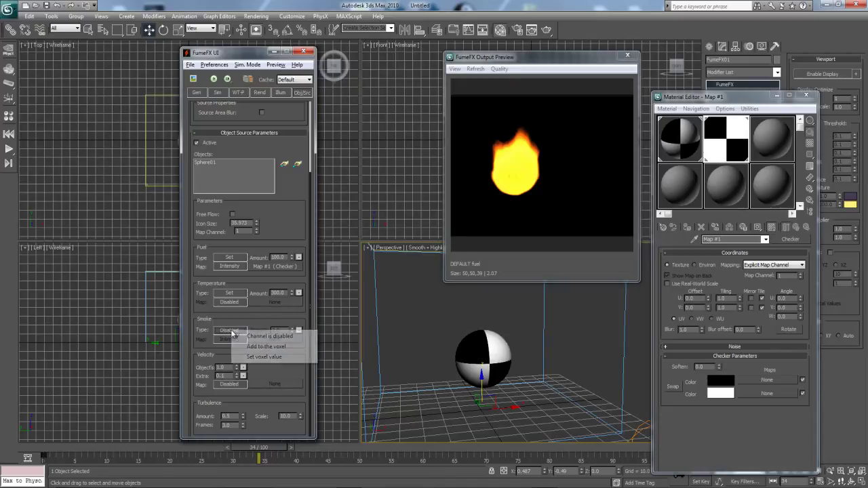
{"action": "left_click", "coordinate": [265, 357]}
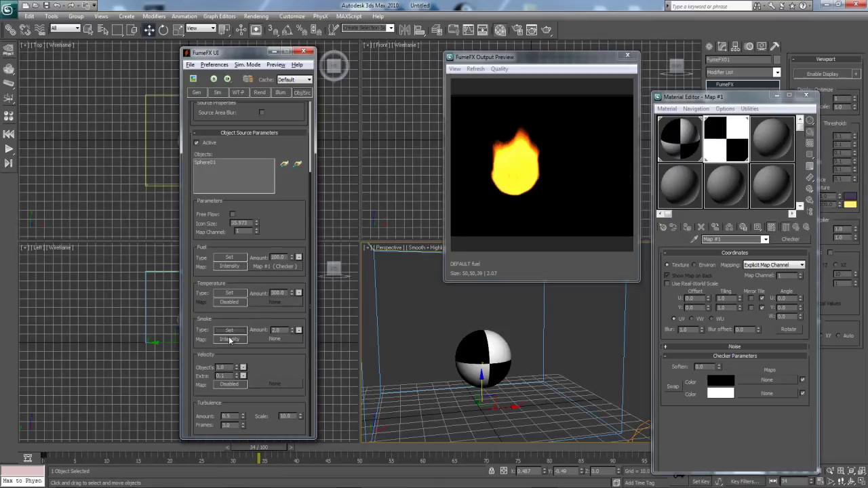
{"action": "left_click", "coordinate": [231, 339]}
{"action": "left_click", "coordinate": [272, 386]}
{"action": "left_click_drag", "start_coordinate": [725, 127], "coordinate": [265, 341]}
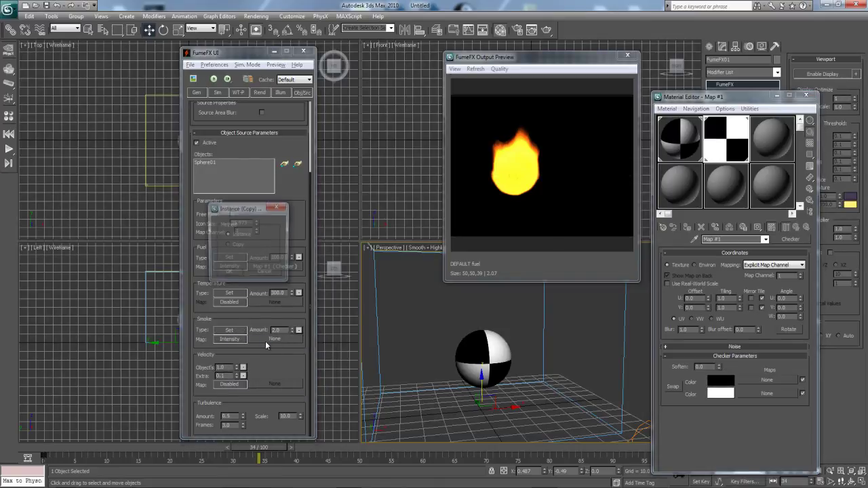
{"action": "left_click", "coordinate": [237, 278]}
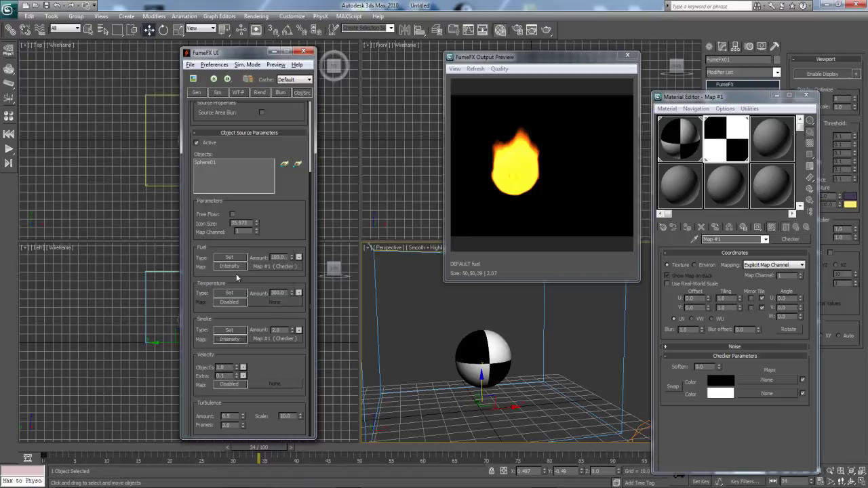
- Run the simulation to about frame 32 and compare the smoke and fire with the sphere's checker areas
{"action": "left_click", "coordinate": [227, 79]}
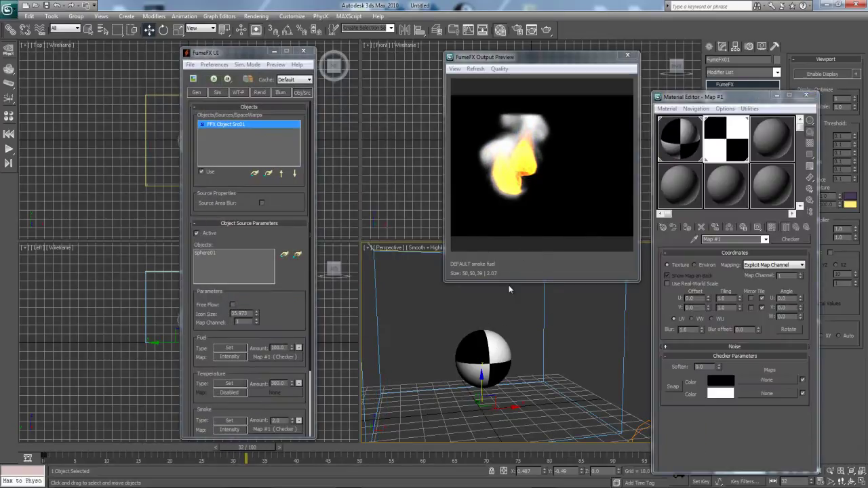
{"action": "middle_click_drag", "start_coordinate": [509, 289], "coordinate": [532, 338], "text": "alt"}
{"action": "left_click_drag", "start_coordinate": [281, 328], "coordinate": [278, 211]}
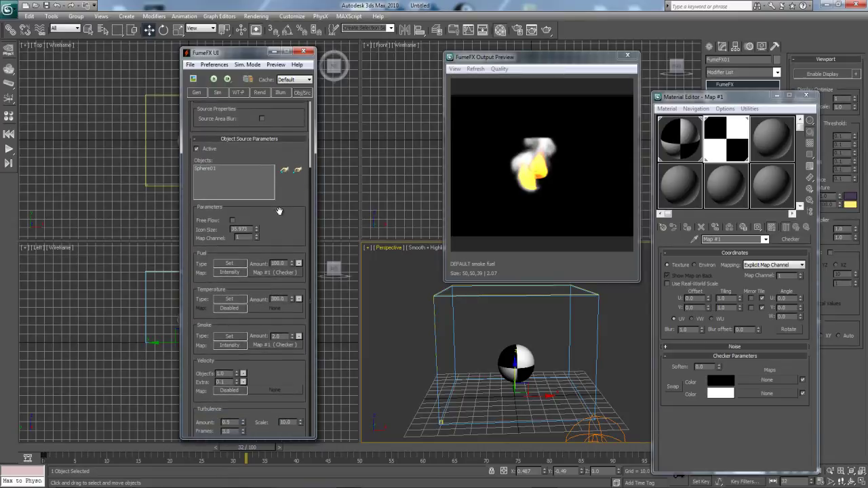
- Delete the sphere and minimize the Material Editor
{"action": "left_click", "coordinate": [524, 353]}
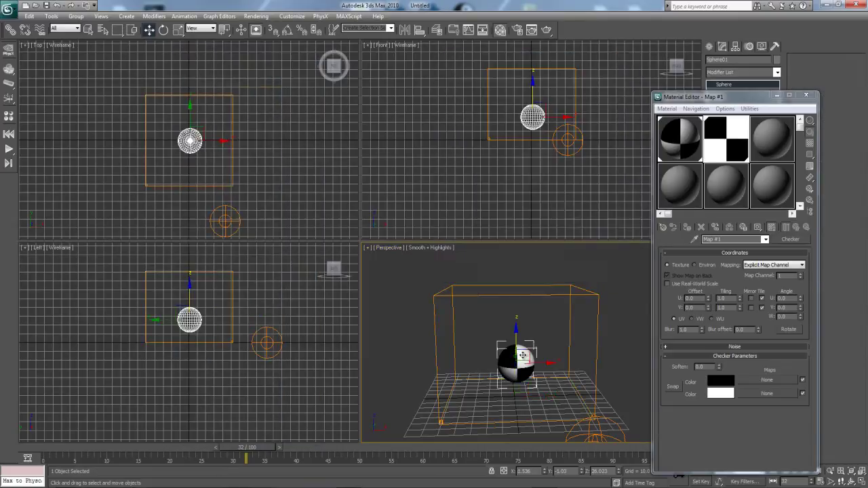
{"action": "key", "text": "Delete"}
{"action": "left_click", "coordinate": [776, 96]}
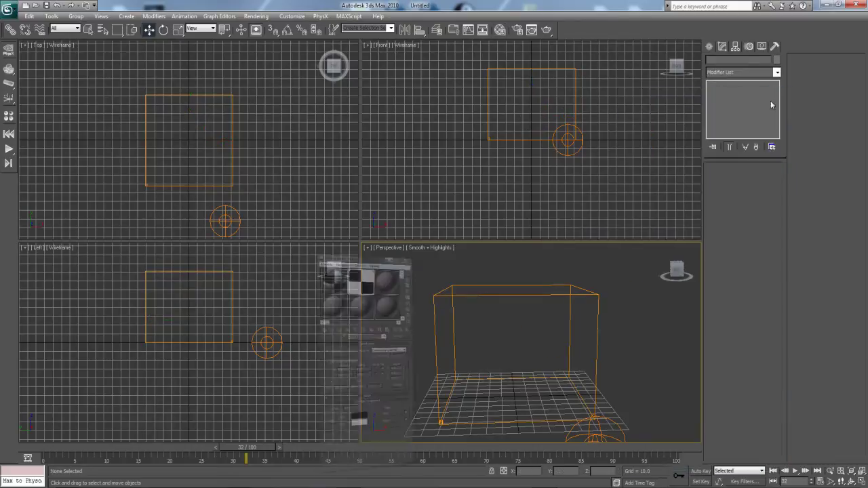
- Create a tall, thin Cylinder primitive standing at the center of the grid inside the FumeFX container
{"action": "left_click", "coordinate": [710, 46]}
{"action": "left_click", "coordinate": [739, 74]}
{"action": "left_click", "coordinate": [735, 83]}
{"action": "left_click", "coordinate": [713, 62]}
{"action": "left_click", "coordinate": [744, 75]}
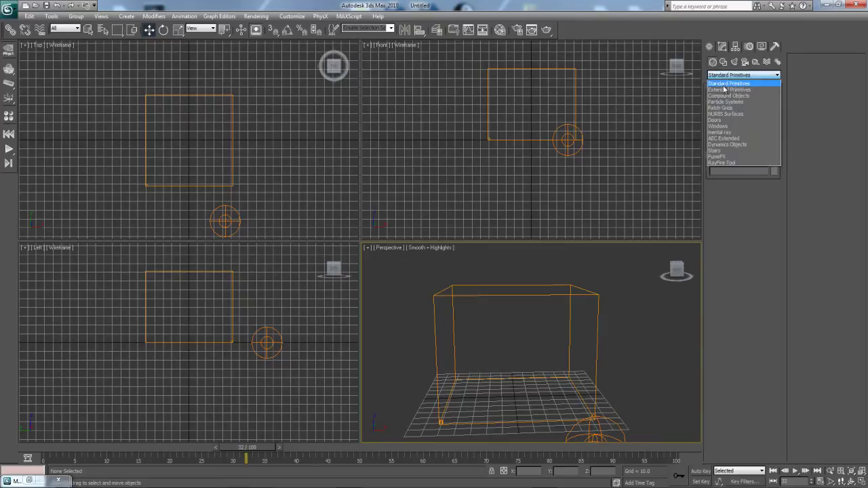
{"action": "left_click", "coordinate": [739, 83]}
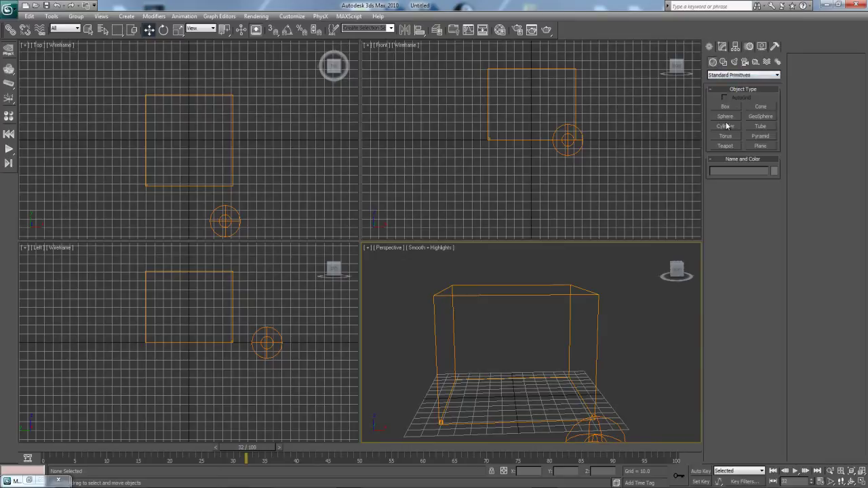
{"action": "left_click", "coordinate": [725, 126]}
{"action": "middle_click_drag", "start_coordinate": [546, 301], "coordinate": [547, 364], "text": "alt"}
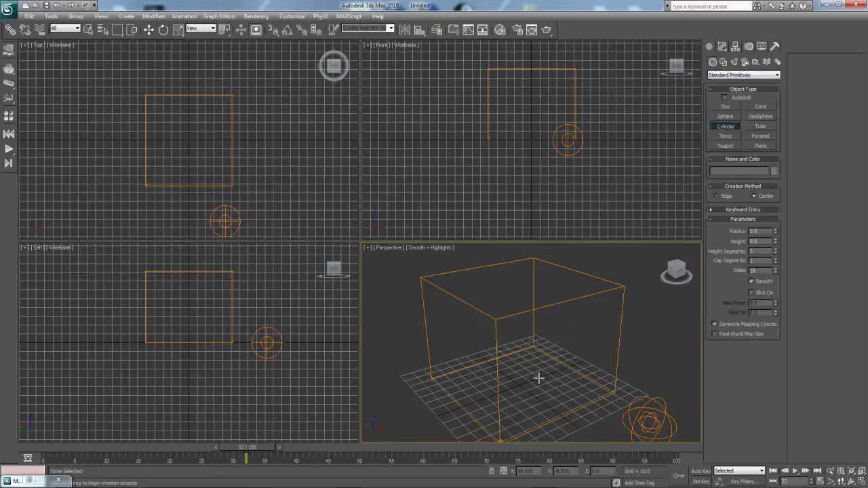
{"action": "left_click_drag", "start_coordinate": [518, 384], "coordinate": [518, 383]}
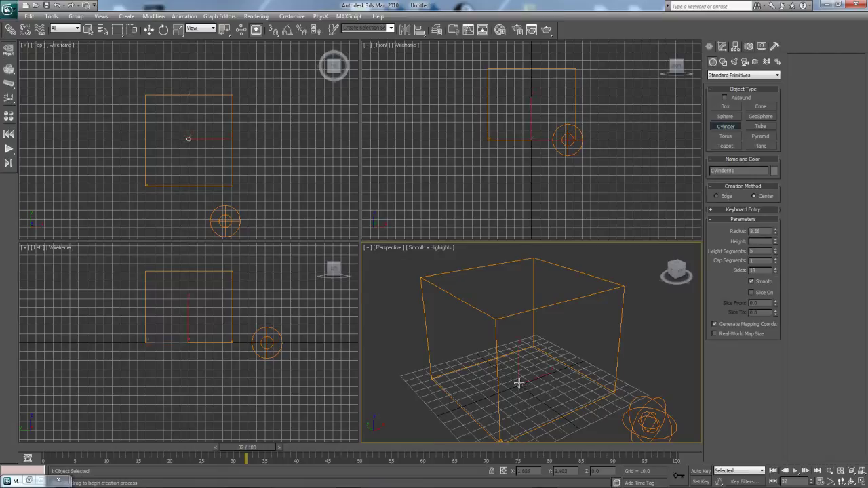
{"action": "left_click", "coordinate": [521, 296]}
{"action": "right_click", "coordinate": [522, 298]}
- Convert the cylinder to an Editable Mesh
{"action": "middle_click_drag", "start_coordinate": [540, 333], "coordinate": [545, 328]}
{"action": "scroll", "coordinate": [546, 327], "scroll_direction": "up", "scroll_amount": 3}
{"action": "right_click", "coordinate": [514, 297]}
{"action": "mouse_move", "coordinate": [549, 387]}
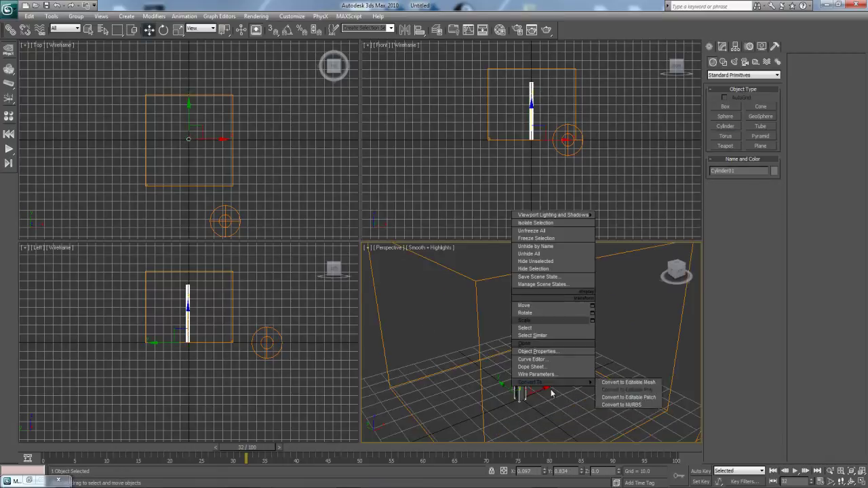
{"action": "left_click", "coordinate": [609, 386]}
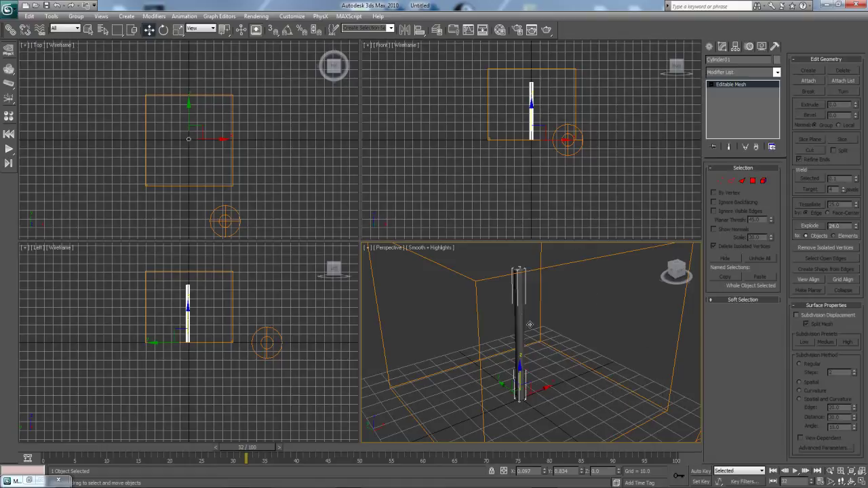
- Convert the cylinder to an Editable Poly
{"action": "right_click", "coordinate": [519, 306]}
{"action": "mouse_move", "coordinate": [573, 396]}
{"action": "left_click", "coordinate": [621, 409]}
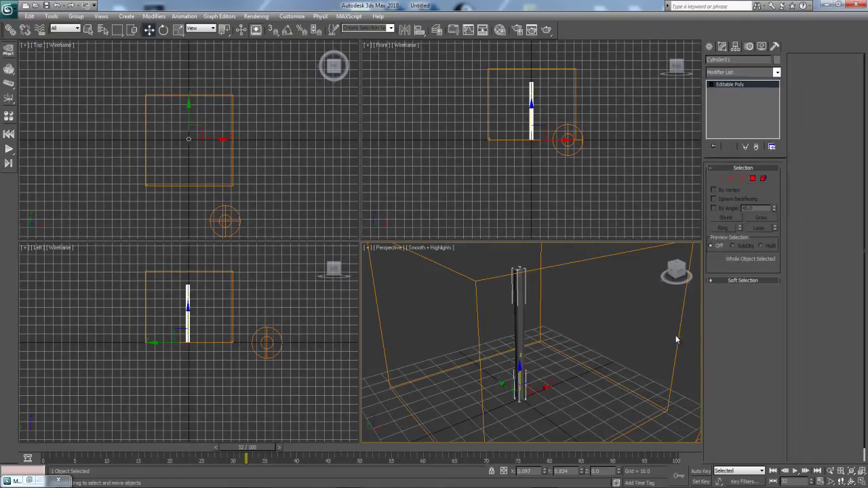
- Select and delete the cylinder's end cap polygons at polygon level, and return to whole-object selection
{"action": "left_click", "coordinate": [754, 179]}
{"action": "middle_click_drag", "start_coordinate": [531, 324], "coordinate": [539, 335]}
{"action": "scroll", "coordinate": [540, 335], "scroll_direction": "up", "scroll_amount": 5}
{"action": "middle_click_drag", "start_coordinate": [515, 266], "coordinate": [534, 342]}
{"action": "scroll", "coordinate": [533, 342], "scroll_direction": "down", "scroll_amount": 3}
{"action": "left_click", "coordinate": [520, 367]}
{"action": "left_click", "coordinate": [542, 381]}
{"action": "scroll", "coordinate": [537, 323], "scroll_direction": "down", "scroll_amount": 5}
{"action": "scroll", "coordinate": [527, 339], "scroll_direction": "up", "scroll_amount": 8}
{"action": "middle_click_drag", "start_coordinate": [523, 381], "coordinate": [523, 349]}
{"action": "left_click", "coordinate": [489, 283]}
{"action": "middle_click_drag", "start_coordinate": [533, 314], "coordinate": [544, 397]}
{"action": "left_click", "coordinate": [532, 324]}
{"action": "scroll", "coordinate": [534, 326], "scroll_direction": "down", "scroll_amount": 6}
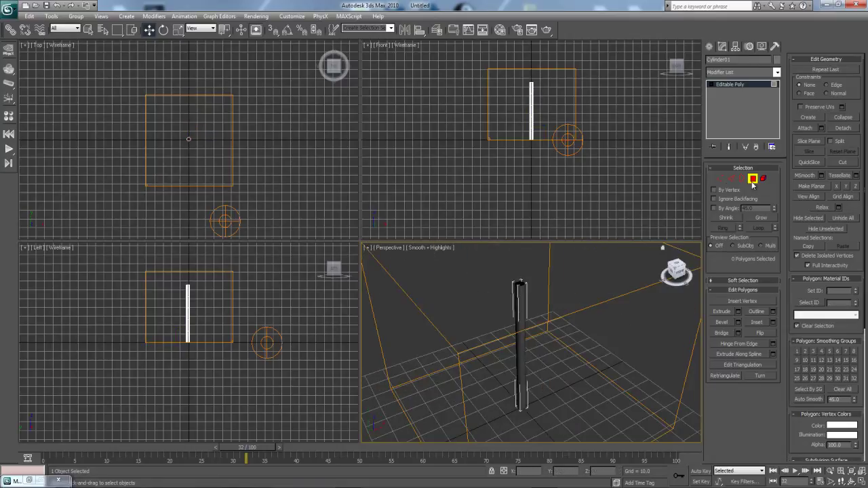
{"action": "left_click", "coordinate": [752, 178]}
{"action": "middle_click_drag", "start_coordinate": [581, 305], "coordinate": [575, 290], "text": "alt"}
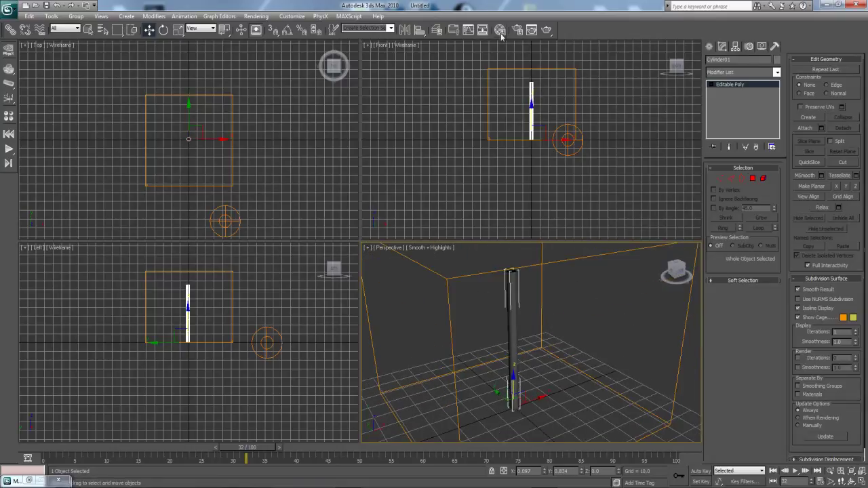
- Add a Gradient Ramp as the diffuse map of the third sample material and move the restored Material Editor slightly higher
{"action": "left_click", "coordinate": [29, 480]}
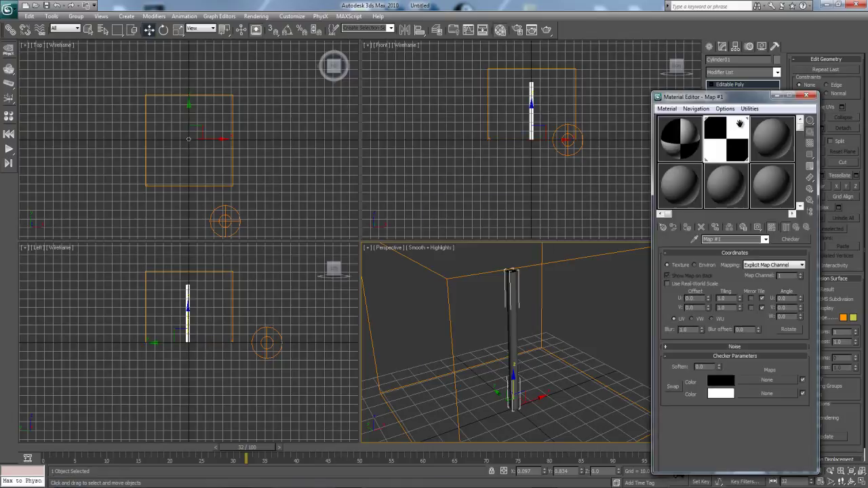
{"action": "left_click", "coordinate": [773, 144]}
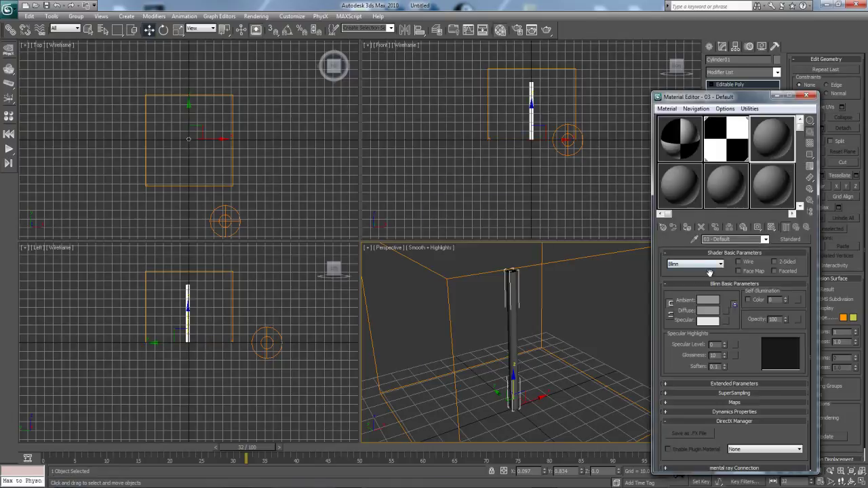
{"action": "left_click", "coordinate": [729, 310]}
{"action": "double_click", "coordinate": [470, 186]}
{"action": "left_click_drag", "start_coordinate": [758, 98], "coordinate": [759, 80]}
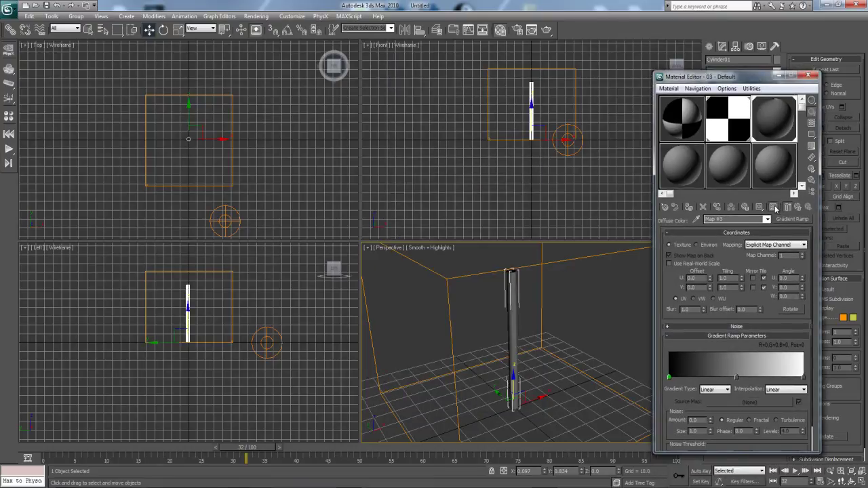
{"action": "middle_click_drag", "start_coordinate": [547, 339], "coordinate": [573, 317], "text": "alt"}
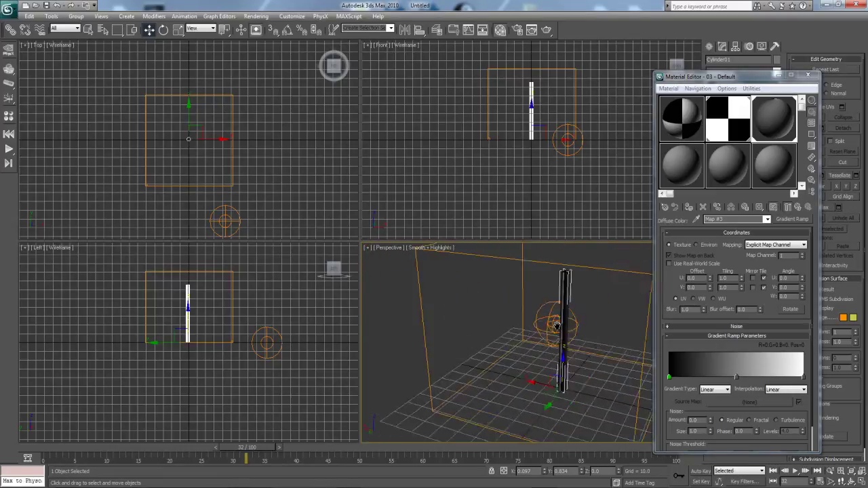
- Rotate the Gradient Ramp so it runs along the cylinder's length by setting the W angle to 90
{"action": "scroll", "coordinate": [573, 316], "scroll_direction": "up", "scroll_amount": 5}
{"action": "scroll", "coordinate": [498, 341], "scroll_direction": "down", "scroll_amount": 3}
{"action": "middle_click_drag", "start_coordinate": [517, 346], "coordinate": [521, 308], "text": "alt"}
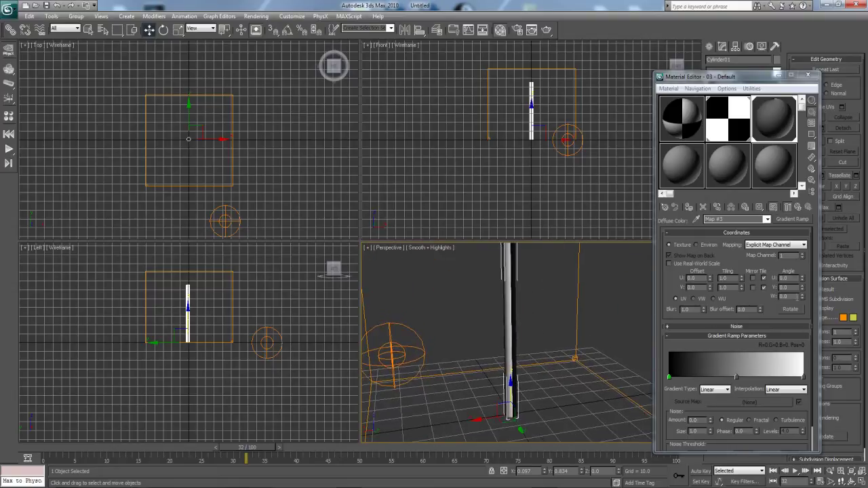
{"action": "left_click", "coordinate": [787, 296]}
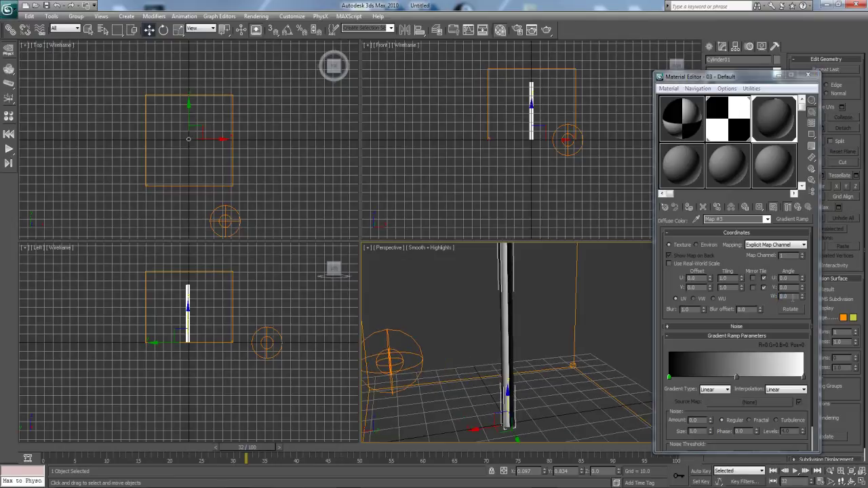
{"action": "left_click", "coordinate": [786, 296]}
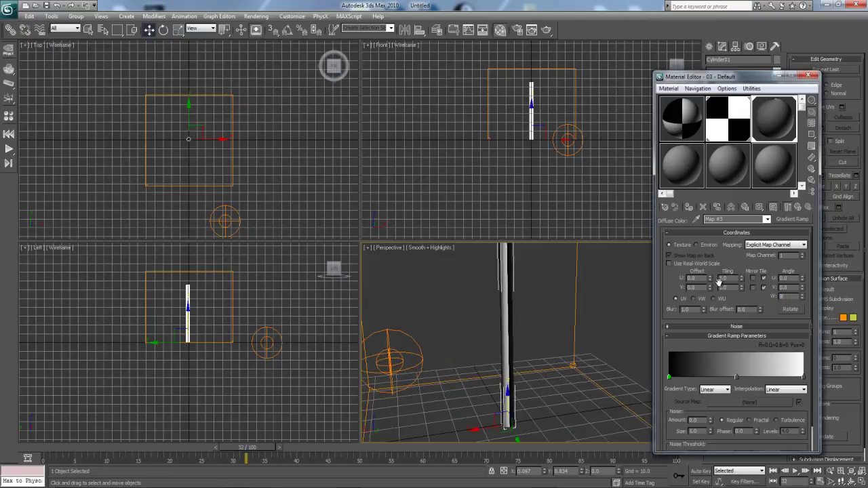
{"action": "type", "text": "90"}
{"action": "key", "text": "Return"}
{"action": "middle_click_drag", "start_coordinate": [536, 339], "coordinate": [554, 307], "text": "alt"}
{"action": "middle_click_drag", "start_coordinate": [500, 402], "coordinate": [497, 271], "text": "alt"}
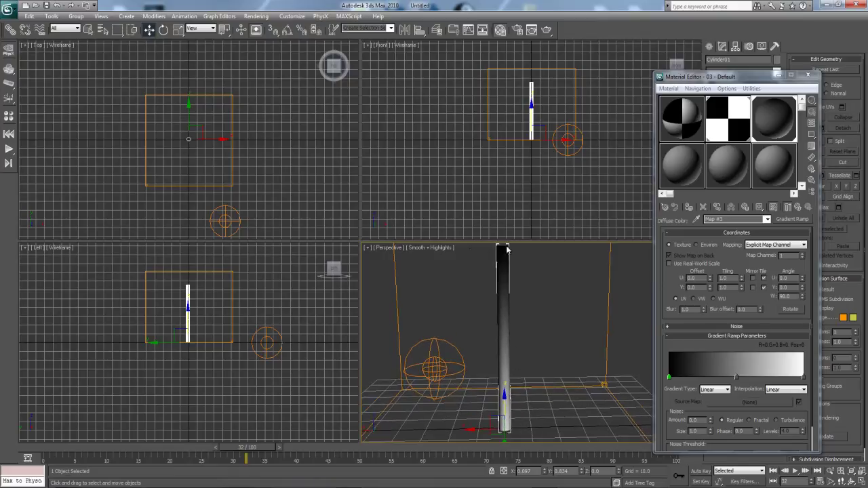
{"action": "middle_click_drag", "start_coordinate": [516, 306], "coordinate": [538, 318], "text": "alt"}
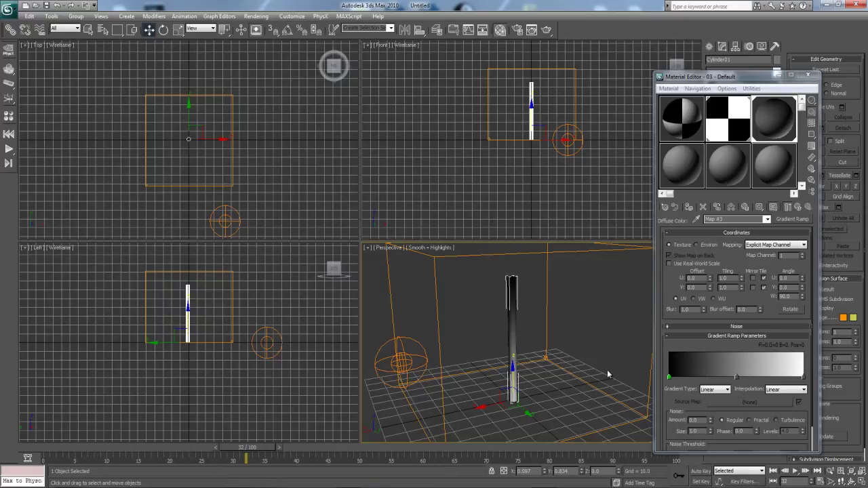
- Shift the ramp's gray flag close to the white end and add a black flag at position 92
{"action": "left_click_drag", "start_coordinate": [737, 378], "coordinate": [774, 377]}
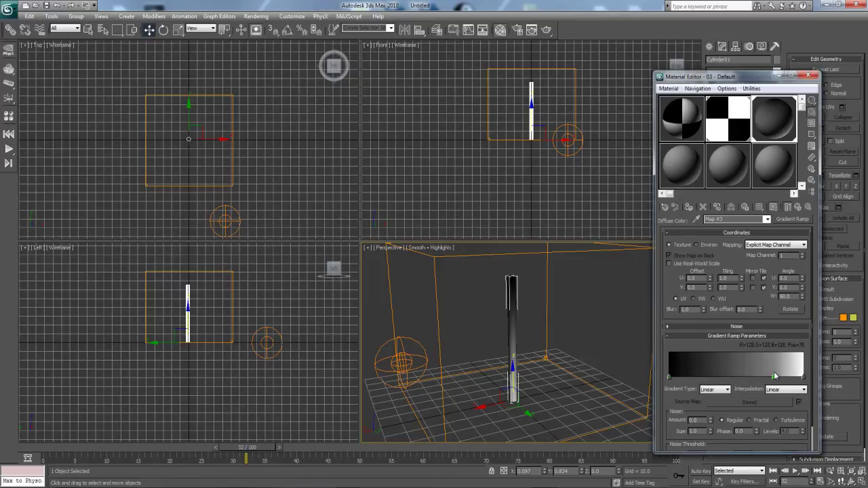
{"action": "double_click", "coordinate": [717, 377]}
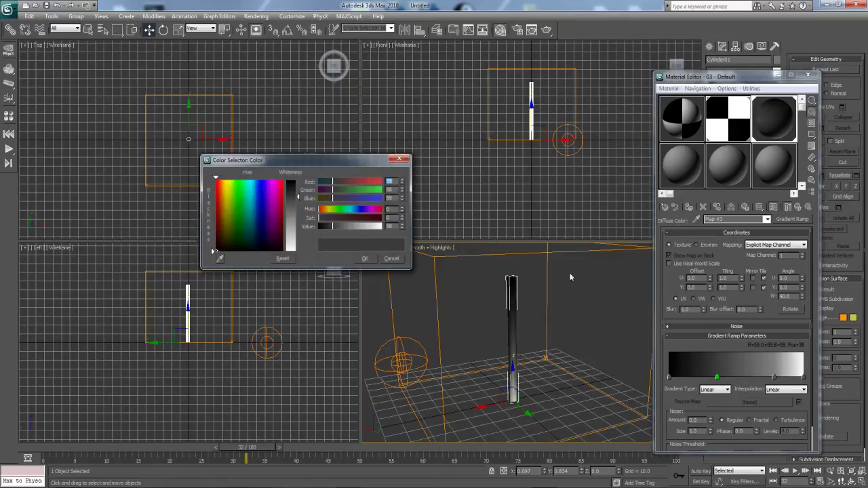
{"action": "left_click_drag", "start_coordinate": [293, 203], "coordinate": [291, 250]}
{"action": "left_click", "coordinate": [365, 259]}
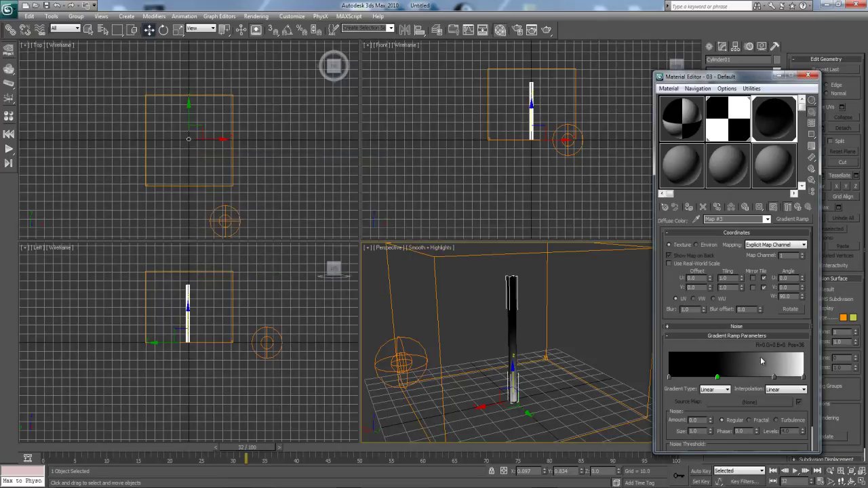
{"action": "left_click_drag", "start_coordinate": [776, 378], "coordinate": [800, 378]}
{"action": "left_click_drag", "start_coordinate": [722, 381], "coordinate": [792, 378]}
- Animate the ramp with Auto Key from frame 0 to frame 20, moving the gray flag to position 23 with the black flag before it
{"action": "middle_click_drag", "start_coordinate": [546, 378], "coordinate": [253, 478], "text": "alt"}
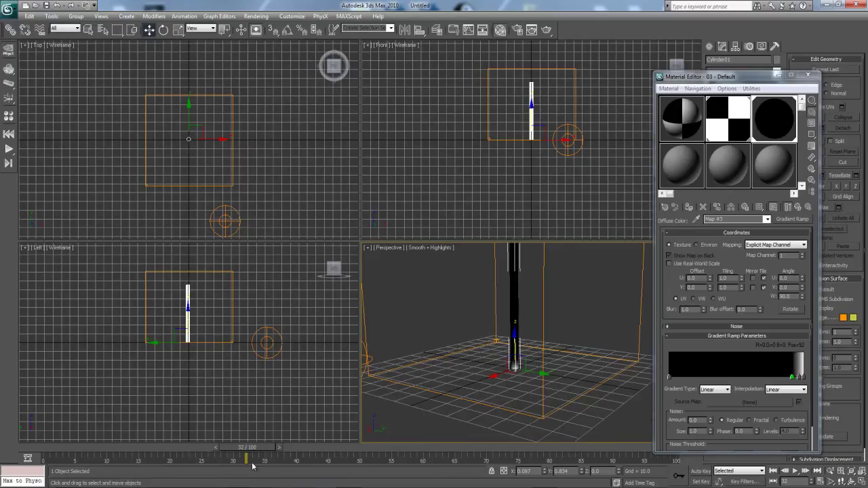
{"action": "key", "text": "Home"}
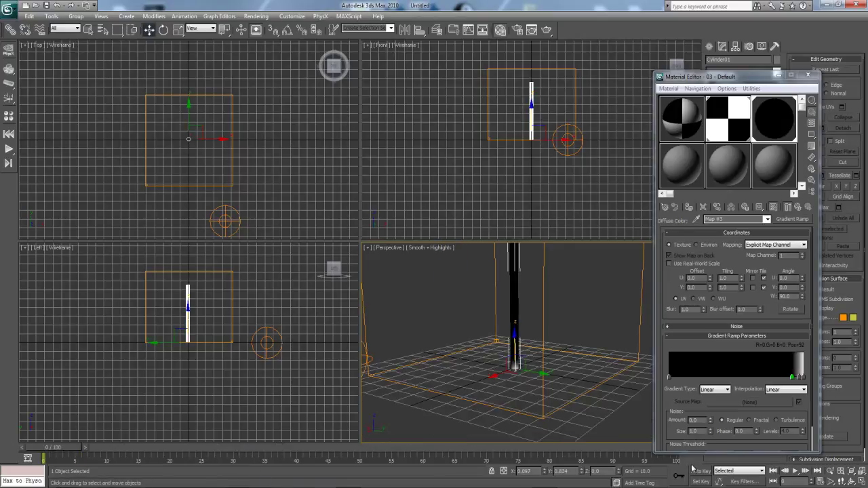
{"action": "left_click", "coordinate": [700, 471]}
{"action": "left_click_drag", "start_coordinate": [61, 449], "coordinate": [186, 450]}
{"action": "key", "text": "w"}
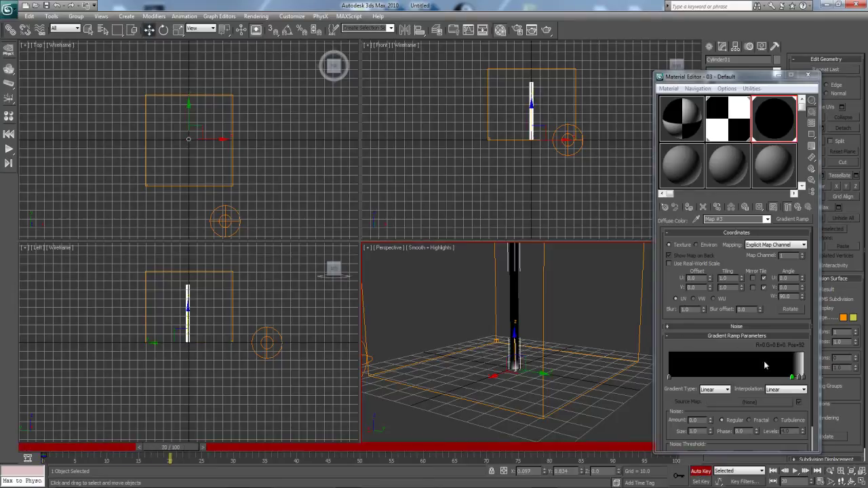
{"action": "left_click_drag", "start_coordinate": [790, 377], "coordinate": [699, 377]}
{"action": "mouse_move", "coordinate": [542, 321]}
{"action": "middle_mouse_down"}
{"action": "mouse_move", "coordinate": [544, 294]}
{"action": "mouse_move", "coordinate": [543, 314]}
{"action": "mouse_move", "coordinate": [553, 320]}
{"action": "middle_mouse_up"}
{"action": "left_click", "coordinate": [697, 470]}
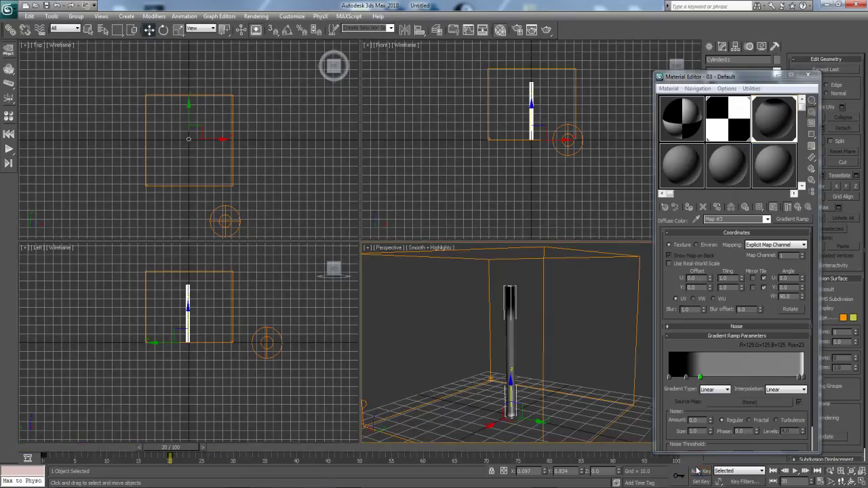
{"action": "left_click_drag", "start_coordinate": [167, 446], "coordinate": [27, 446]}
{"action": "key", "text": "w"}
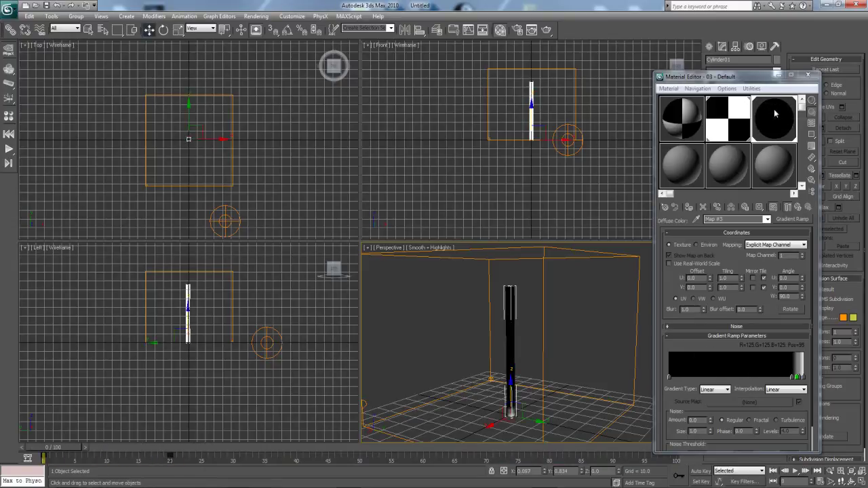
- Instance the Gradient Ramp from the third material's diffuse slot into the fourth sample slot and move the Material Editor aside
{"action": "left_click", "coordinate": [766, 220]}
{"action": "left_click", "coordinate": [733, 233]}
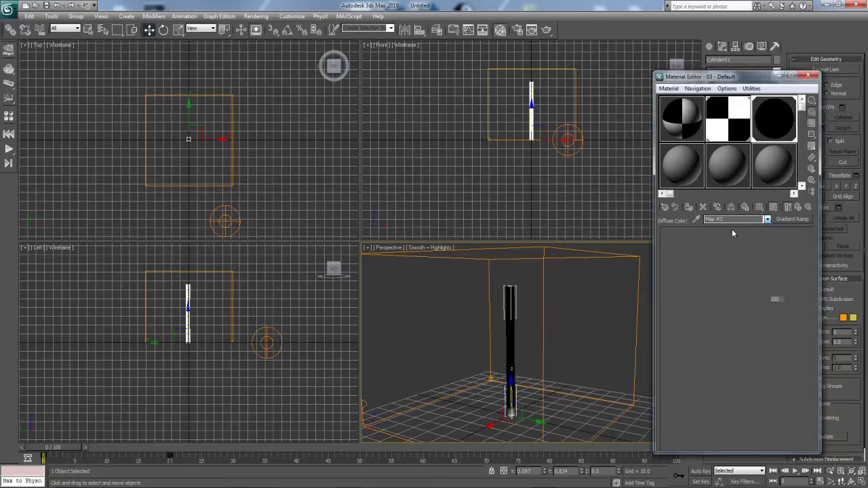
{"action": "left_click", "coordinate": [703, 207]}
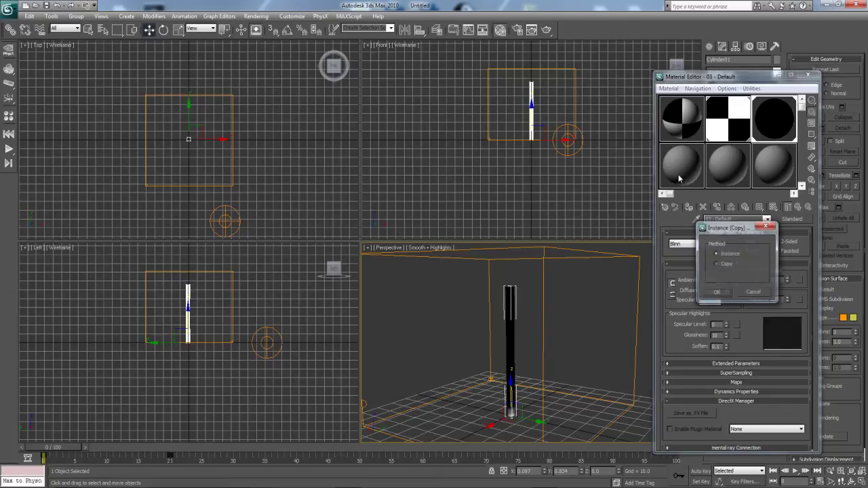
{"action": "left_click", "coordinate": [724, 298]}
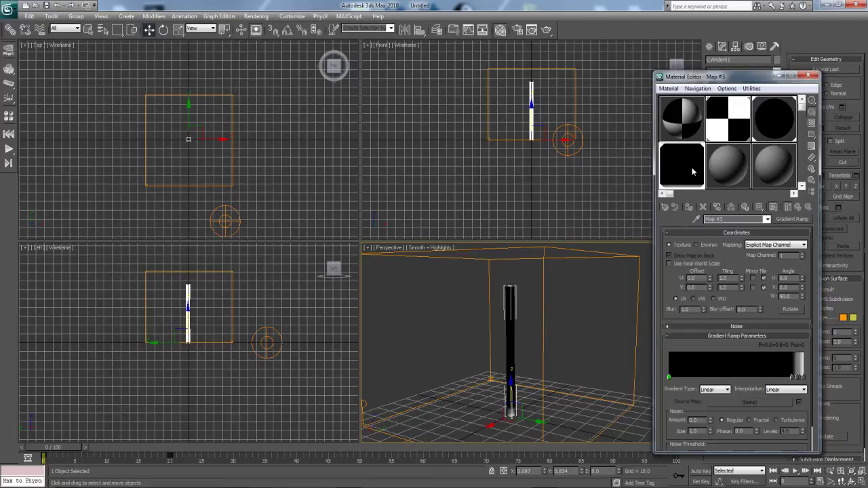
{"action": "left_click_drag", "start_coordinate": [765, 80], "coordinate": [837, 141]}
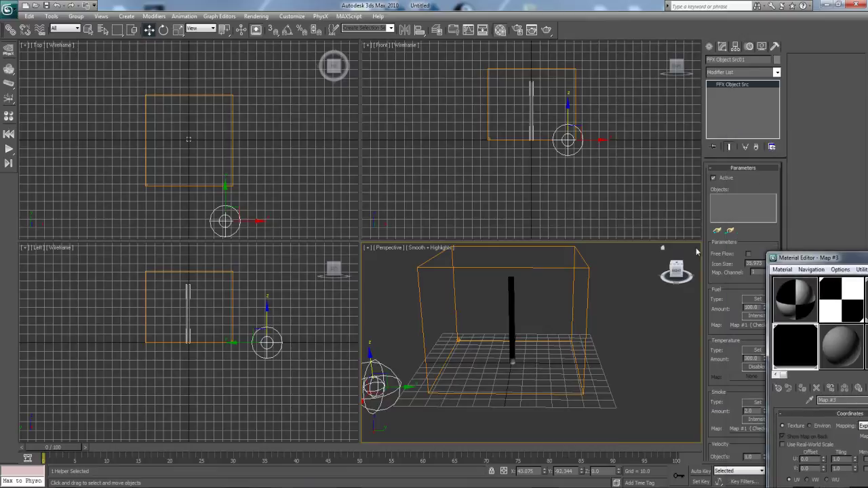
- Add the cylinder to the FumeFX Object Source, then run the simulation and stop it partway
{"action": "left_click", "coordinate": [511, 296]}
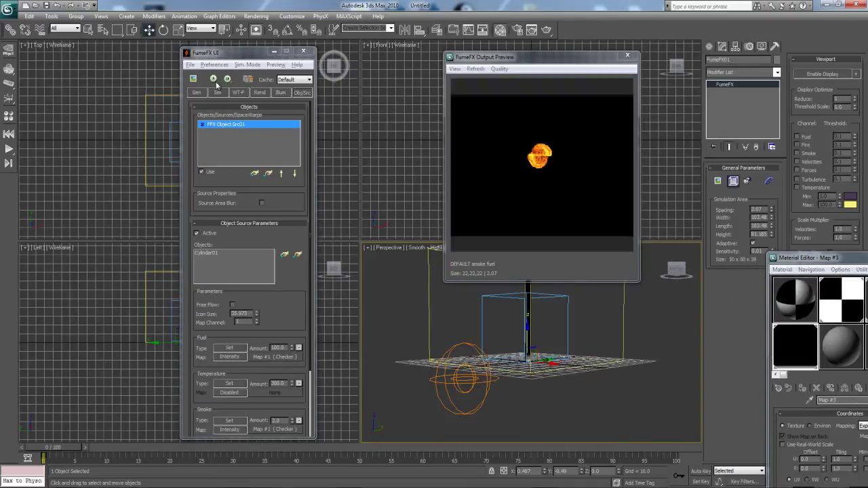
{"action": "left_click", "coordinate": [213, 79]}
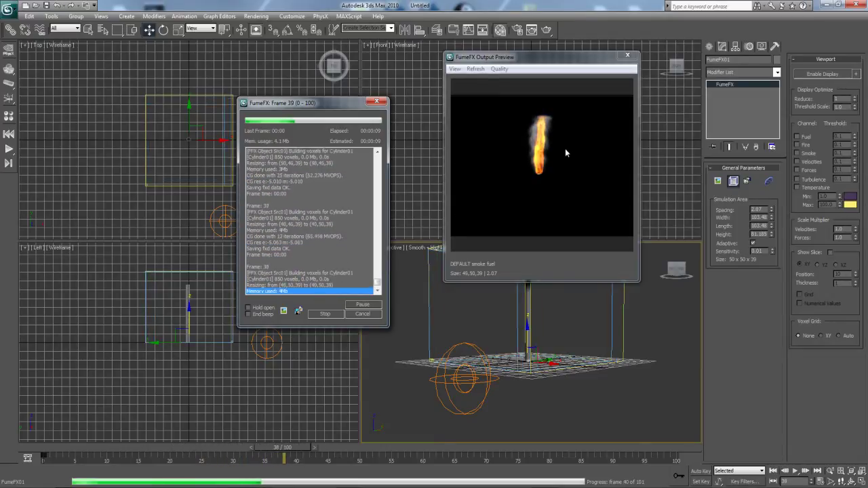
{"action": "left_click", "coordinate": [325, 313]}
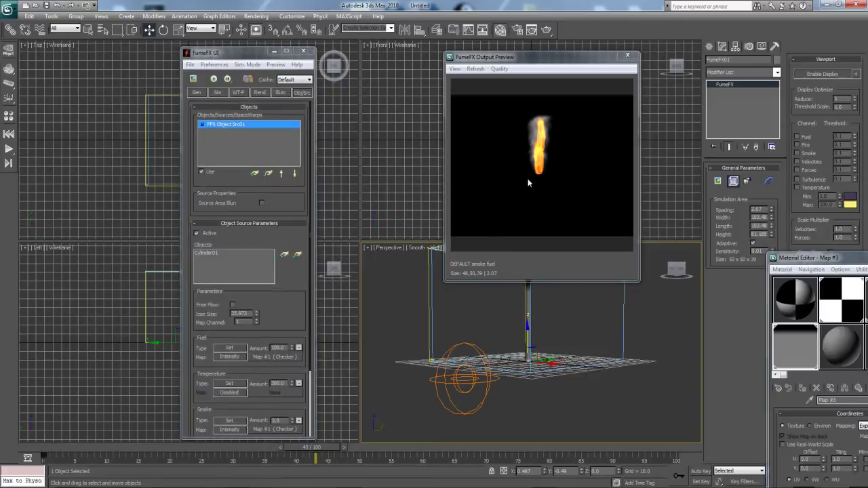
- Assign the Gradient Ramp from the fourth sample slot as the Object Source's fuel map, replacing the Checker
{"action": "left_click_drag", "start_coordinate": [804, 262], "coordinate": [690, 72]}
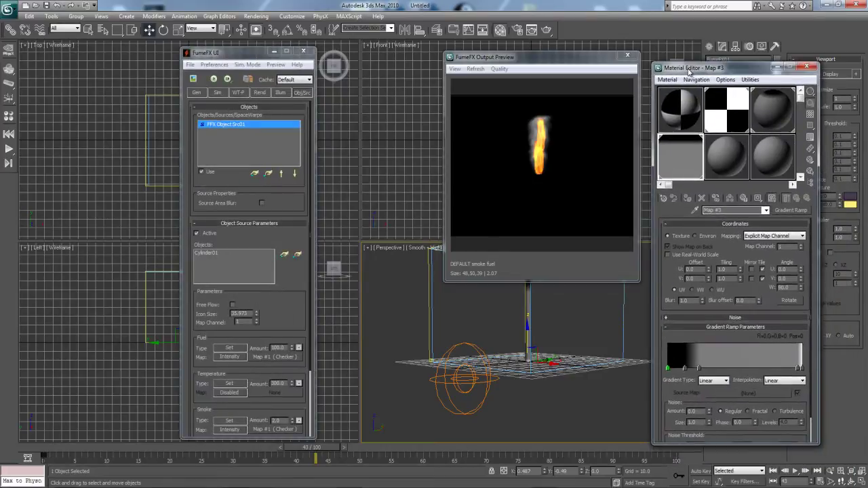
{"action": "left_click_drag", "start_coordinate": [284, 317], "coordinate": [282, 233]}
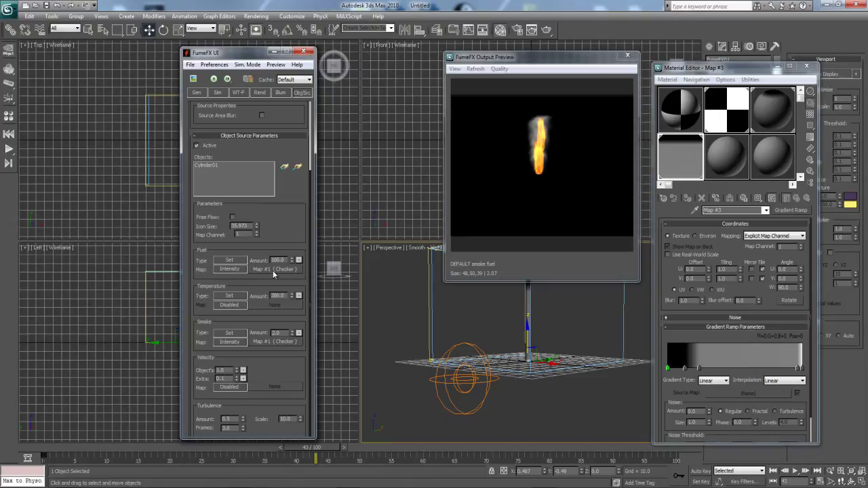
{"action": "left_click_drag", "start_coordinate": [675, 158], "coordinate": [624, 309]}
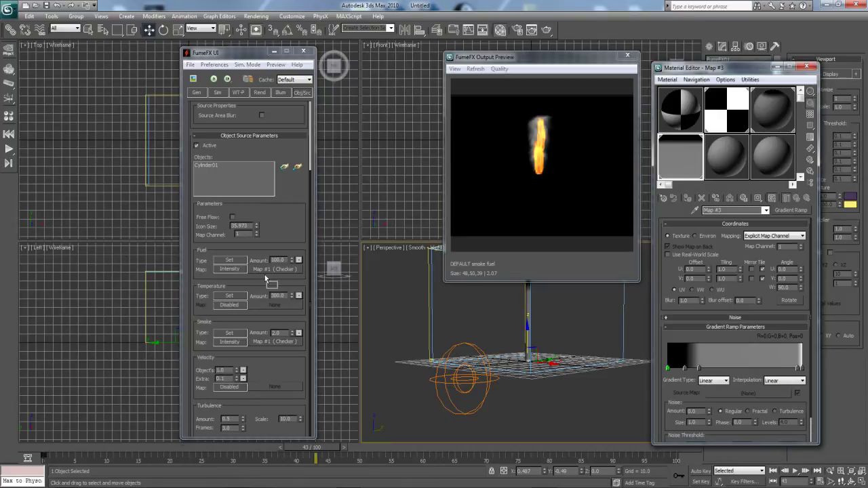
{"action": "left_click_drag", "start_coordinate": [261, 273], "coordinate": [262, 274]}
{"action": "left_click", "coordinate": [227, 273]}
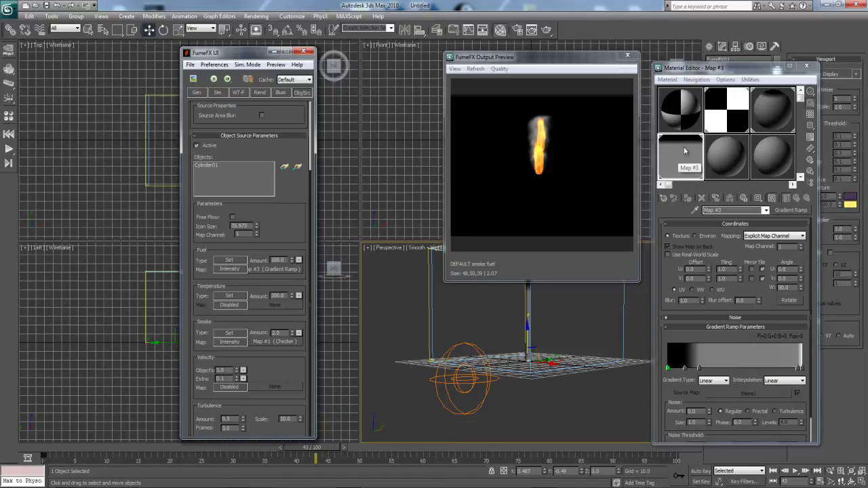
- Scrub back to the start of the timeline, run the simulation with the gradient fuel map, and stop it partway
{"action": "left_click_drag", "start_coordinate": [299, 450], "coordinate": [41, 450]}
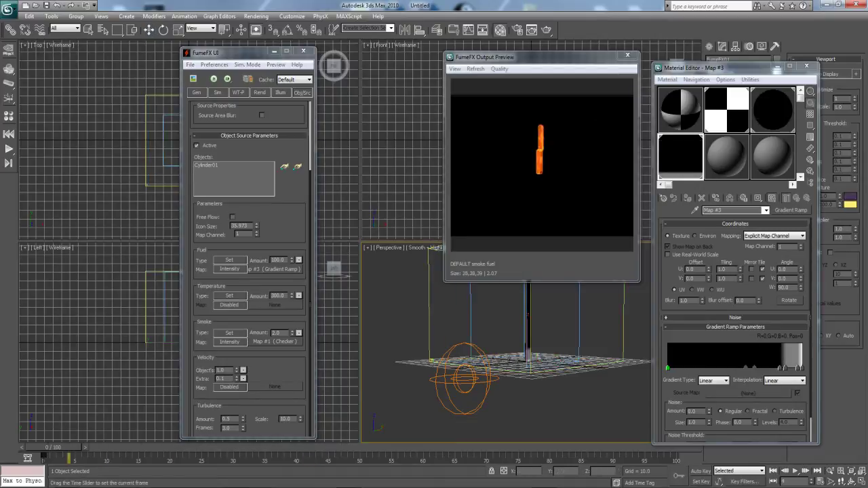
{"action": "left_click", "coordinate": [213, 79]}
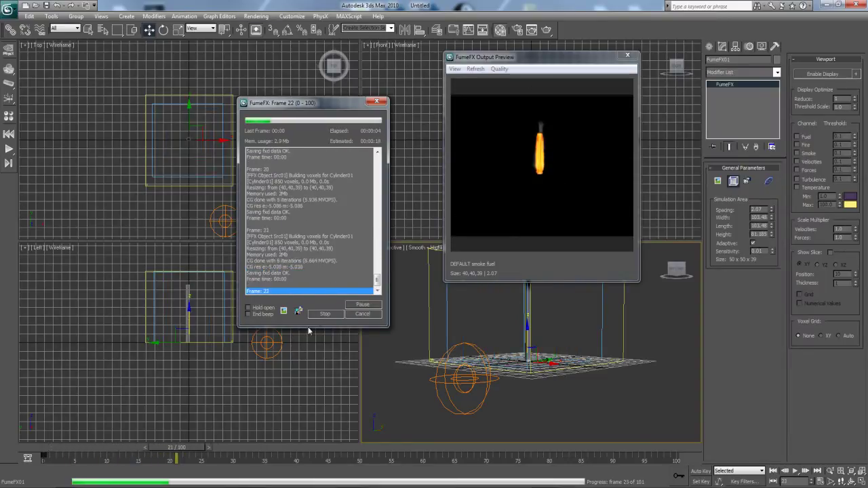
{"action": "left_click", "coordinate": [321, 315]}
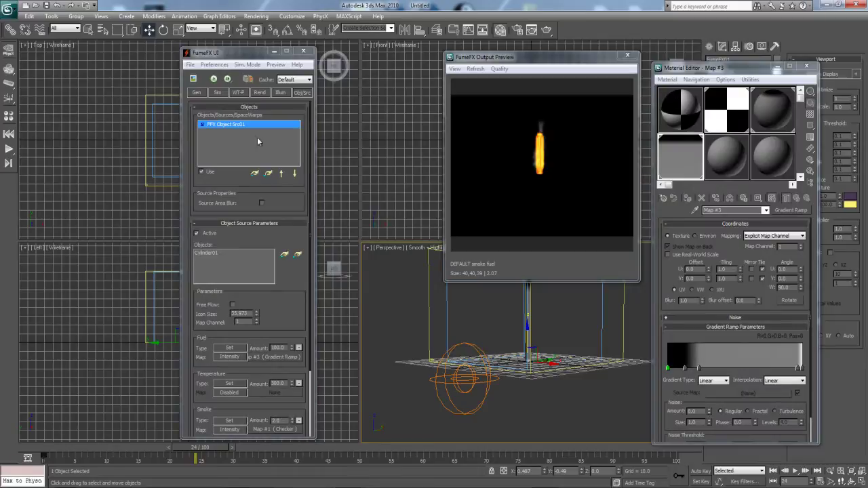
- Set the FumeFX grid spacing to 1.2, rerun the simulation, and stop it partway
{"action": "left_click", "coordinate": [196, 93]}
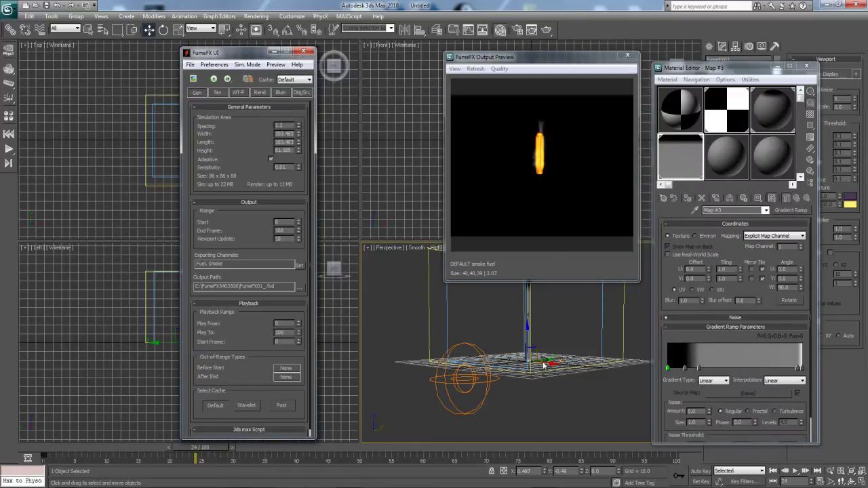
{"action": "scroll", "coordinate": [551, 365], "scroll_direction": "up", "scroll_amount": 6}
{"action": "scroll", "coordinate": [529, 302], "scroll_direction": "down", "scroll_amount": 5}
{"action": "left_click", "coordinate": [213, 80]}
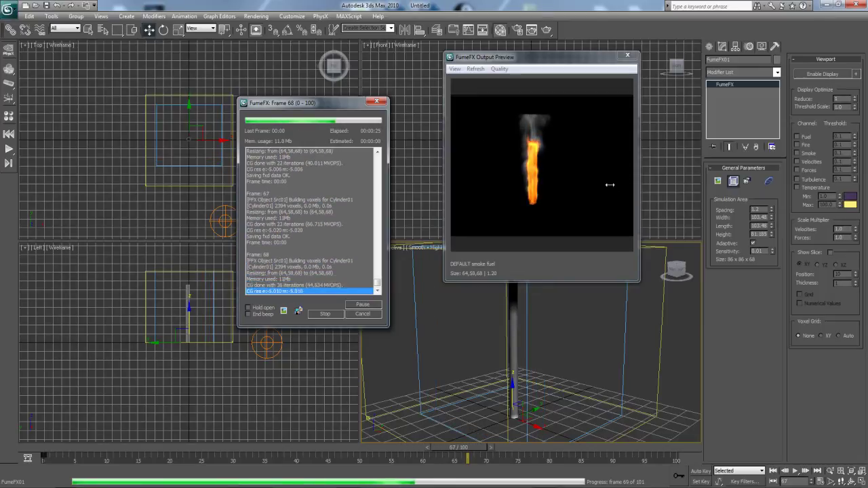
{"action": "left_click", "coordinate": [336, 315]}
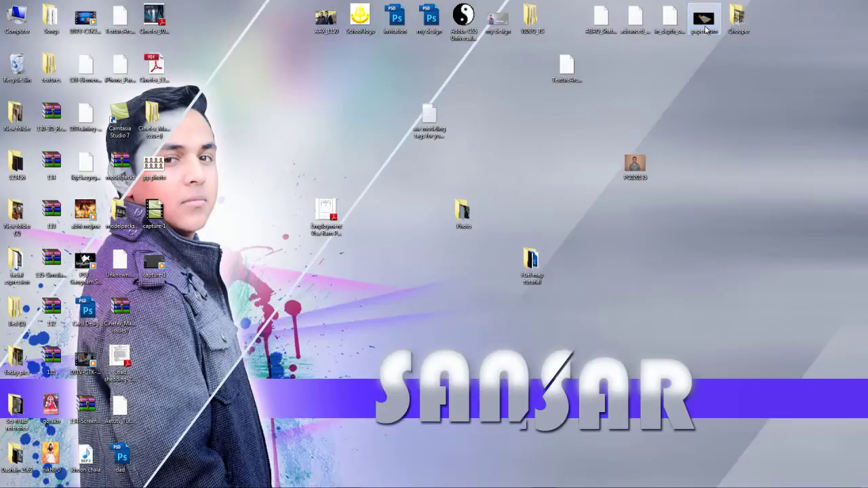
- View the "paper burn" image from the desktop in Windows Photo Viewer, then return to 3ds Max
{"action": "double_click", "coordinate": [704, 22]}
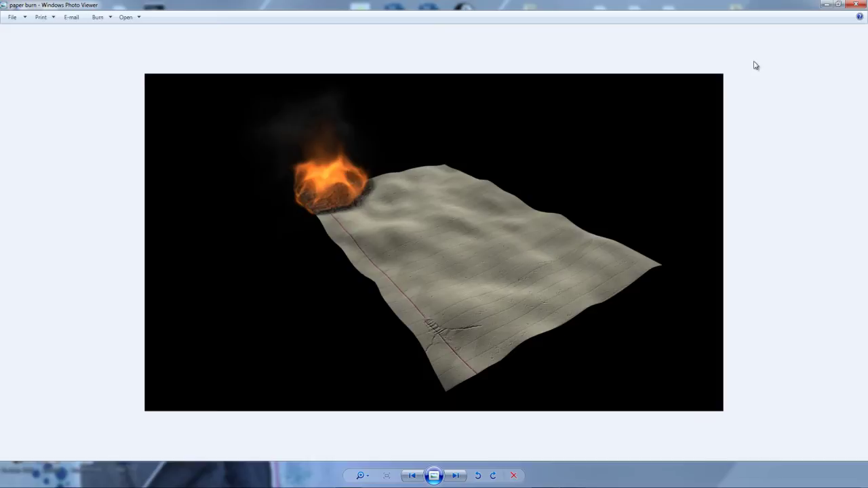
{"action": "left_click", "coordinate": [825, 5]}
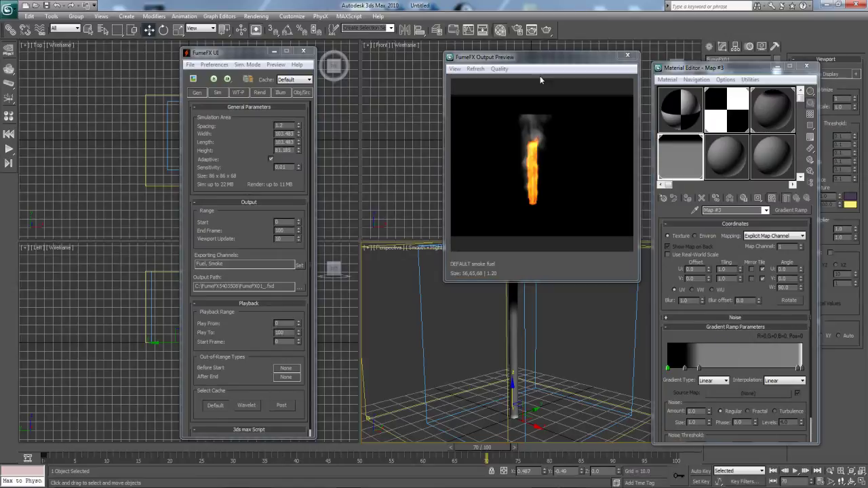
- Close the FumeFX output preview and settings windows and select the cylinder
{"action": "left_click_drag", "start_coordinate": [540, 80], "coordinate": [400, 76]}
{"action": "left_click", "coordinate": [479, 56]}
{"action": "left_click", "coordinate": [303, 52]}
{"action": "left_click", "coordinate": [510, 312]}
{"action": "left_click", "coordinate": [8, 9]}
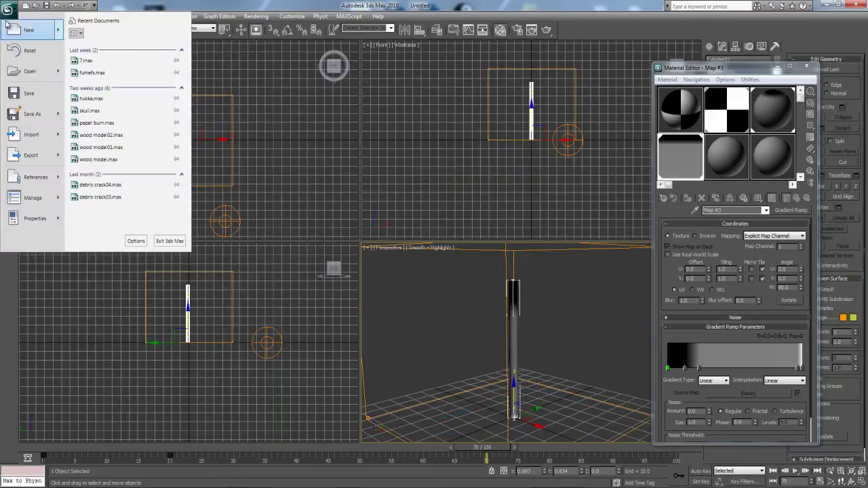
{"action": "left_click", "coordinate": [29, 50]}
{"action": "left_click", "coordinate": [400, 280]}
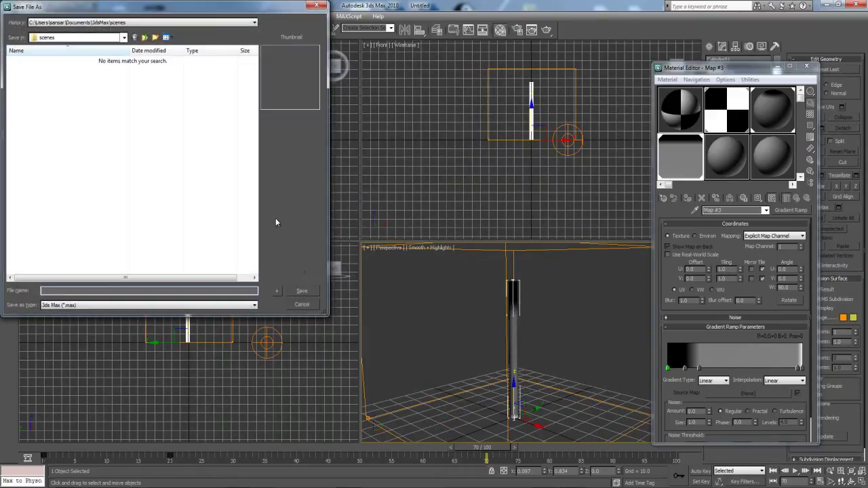
{"action": "left_click", "coordinate": [301, 305]}
{"action": "left_click", "coordinate": [8, 10]}
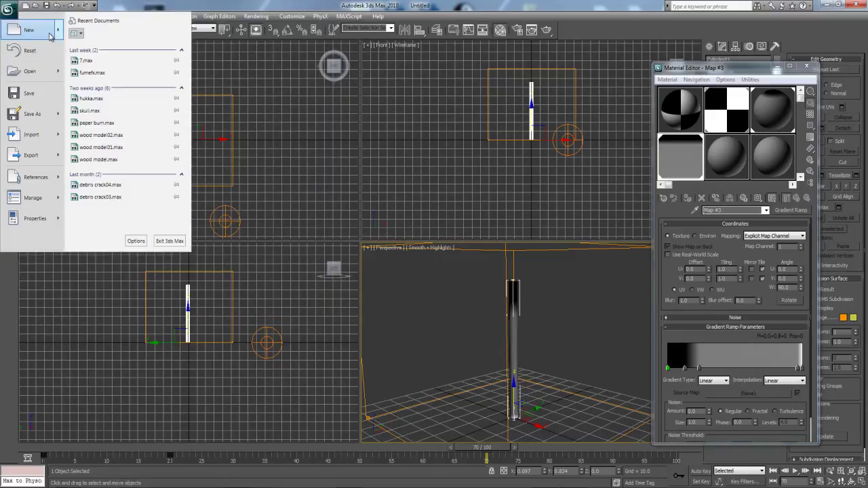
{"action": "left_click", "coordinate": [29, 32]}
{"action": "left_click", "coordinate": [487, 281]}
- Reset the scene without saving the current one
{"action": "left_click", "coordinate": [8, 10]}
{"action": "left_click", "coordinate": [30, 50]}
{"action": "left_click", "coordinate": [445, 282]}
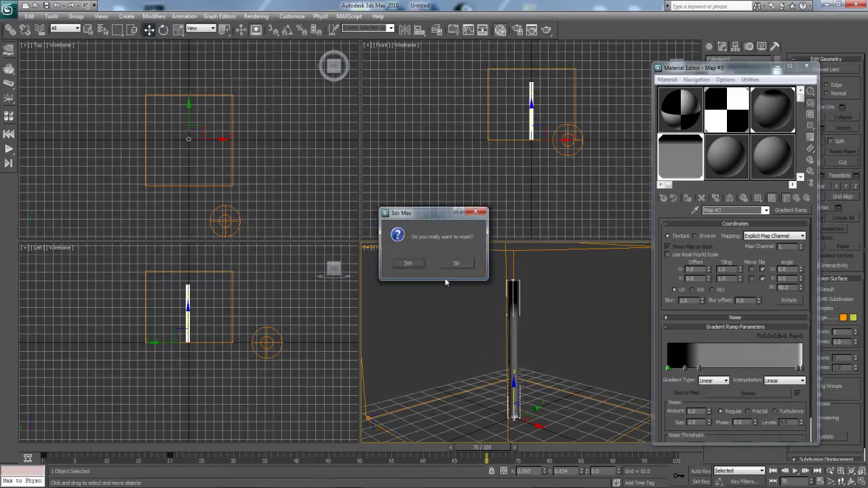
{"action": "left_click", "coordinate": [416, 263]}
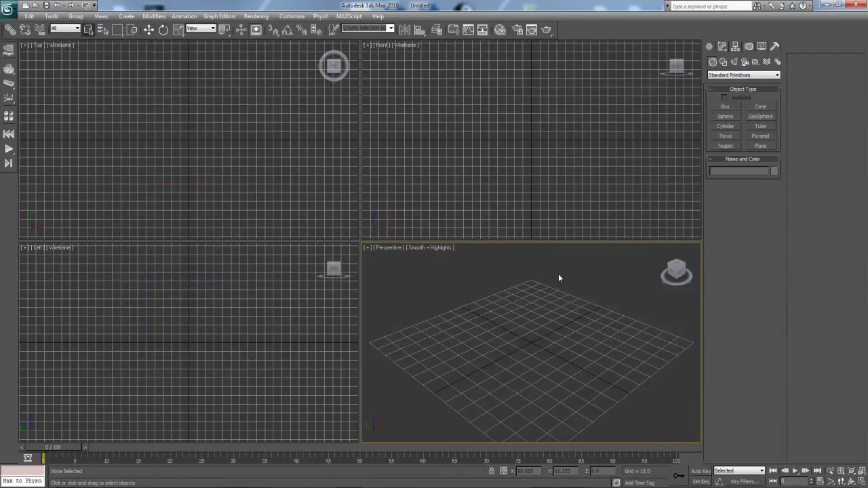
- Draw a plane about 62.5 long and 42.8 wide in the perspective view, with one length and one width segment
{"action": "left_click", "coordinate": [761, 146]}
{"action": "left_click_drag", "start_coordinate": [517, 330], "coordinate": [535, 399]}
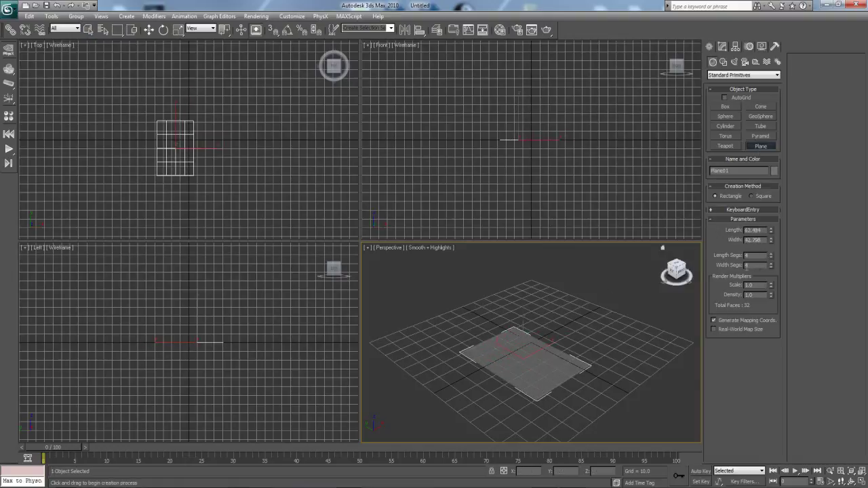
{"action": "left_click_drag", "start_coordinate": [769, 258], "coordinate": [773, 267]}
{"action": "middle_click_drag", "start_coordinate": [573, 351], "coordinate": [580, 325]}
- Center the plane on the world origin in X and Y and raise it to about 4.9 in Z
{"action": "key", "text": "w"}
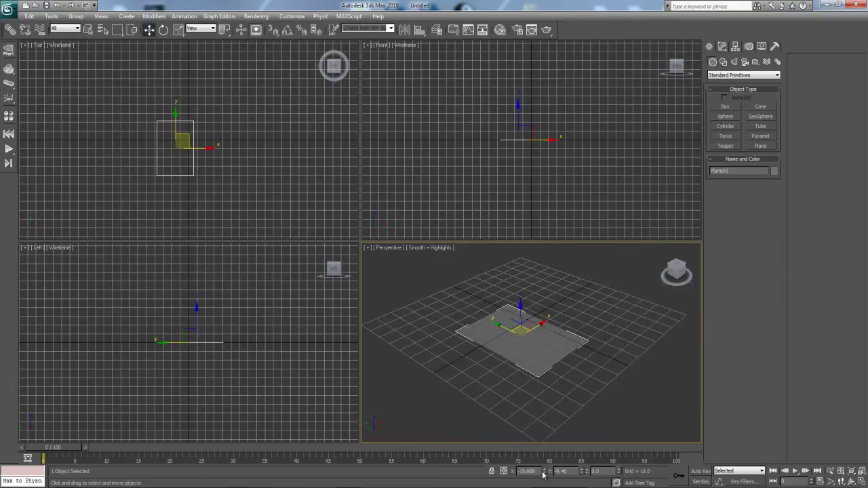
{"action": "right_click", "coordinate": [544, 472]}
{"action": "right_click", "coordinate": [581, 473]}
{"action": "middle_click_drag", "start_coordinate": [571, 434], "coordinate": [578, 354], "text": "alt"}
{"action": "left_click_drag", "start_coordinate": [532, 316], "coordinate": [568, 310]}
{"action": "middle_click_drag", "start_coordinate": [569, 310], "coordinate": [592, 344]}
- Create a FumeFX grid about 118 wide, 118 long and 80 high enclosing the plane
{"action": "left_click", "coordinate": [722, 47]}
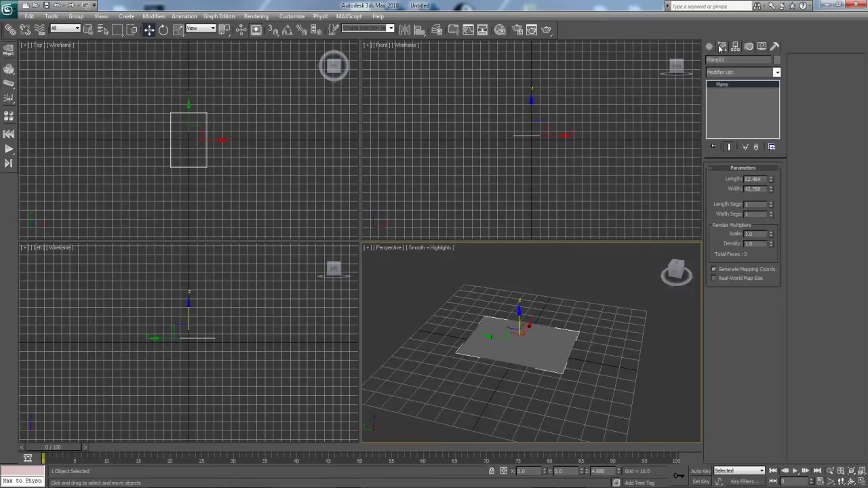
{"action": "left_click", "coordinate": [710, 47]}
{"action": "left_click", "coordinate": [743, 75]}
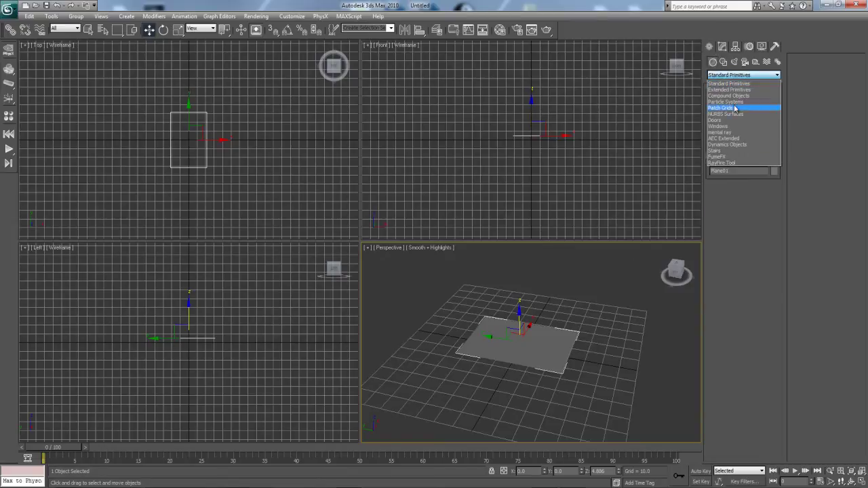
{"action": "left_click", "coordinate": [728, 154]}
{"action": "left_click", "coordinate": [724, 106]}
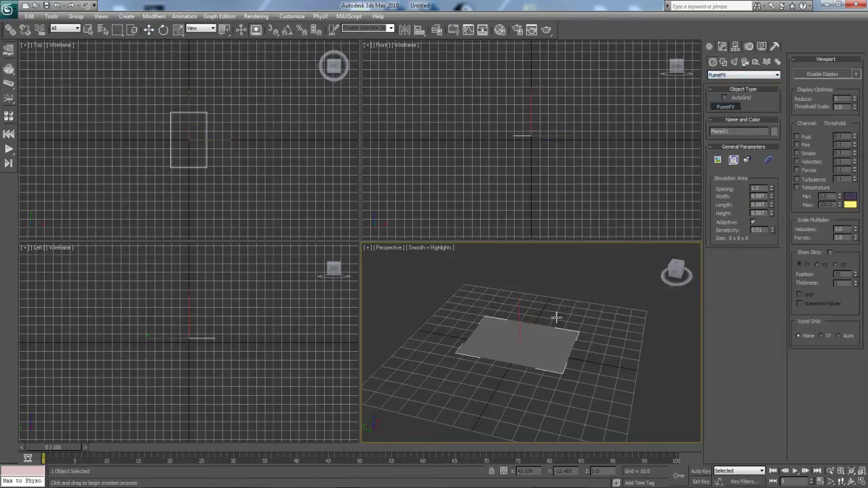
{"action": "left_click_drag", "start_coordinate": [519, 353], "coordinate": [547, 304]}
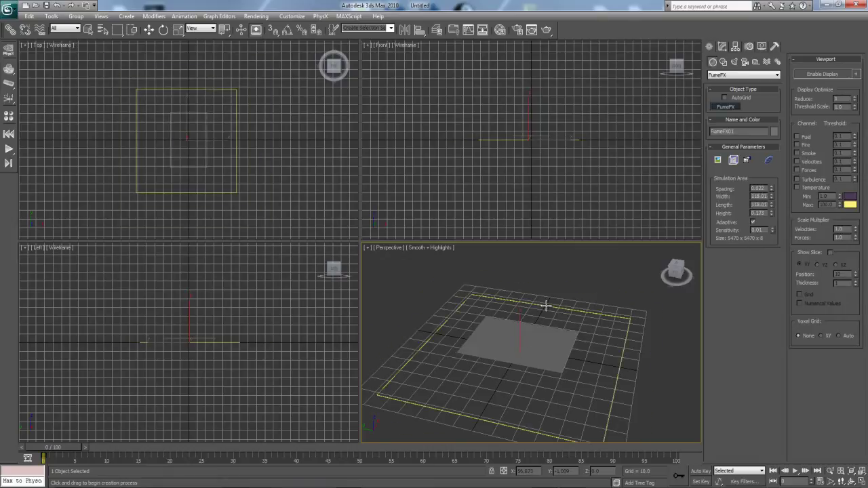
{"action": "left_click", "coordinate": [573, 168]}
{"action": "key", "text": "w"}
{"action": "scroll", "coordinate": [611, 324], "scroll_direction": "down", "scroll_amount": 5}
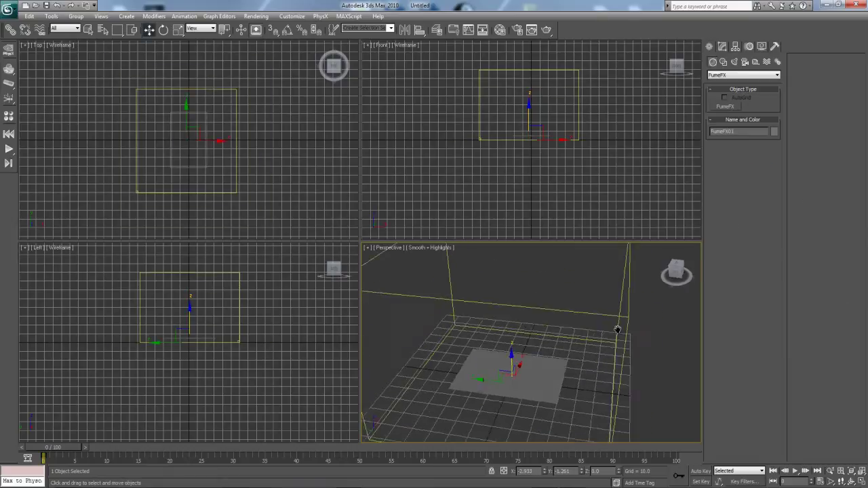
- Place a FumeFX Object Source helper with an icon size of about 27 outside the grid
{"action": "left_click", "coordinate": [755, 61]}
{"action": "left_click", "coordinate": [753, 75]}
{"action": "left_click", "coordinate": [716, 132]}
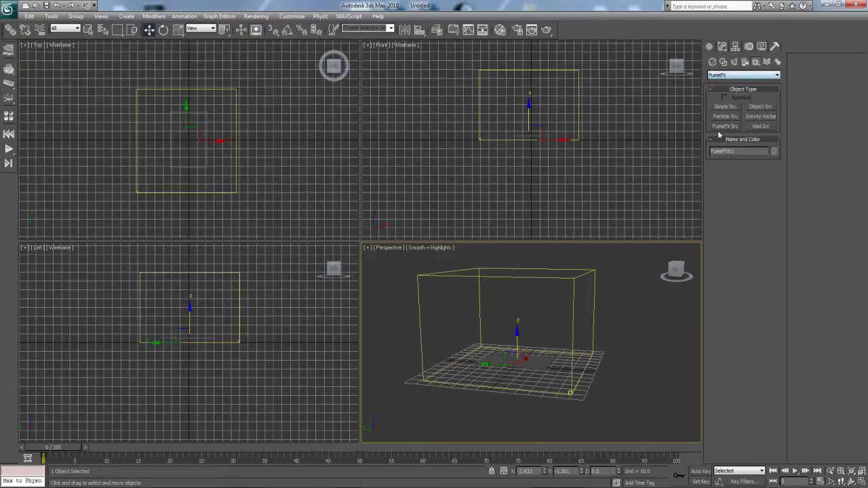
{"action": "left_click", "coordinate": [761, 106]}
{"action": "left_click", "coordinate": [627, 390]}
{"action": "left_click_drag", "start_coordinate": [627, 390], "coordinate": [620, 387]}
{"action": "middle_click_drag", "start_coordinate": [620, 388], "coordinate": [615, 351]}
- Add the plane to the Object Source's emitting objects
{"action": "right_click", "coordinate": [613, 288]}
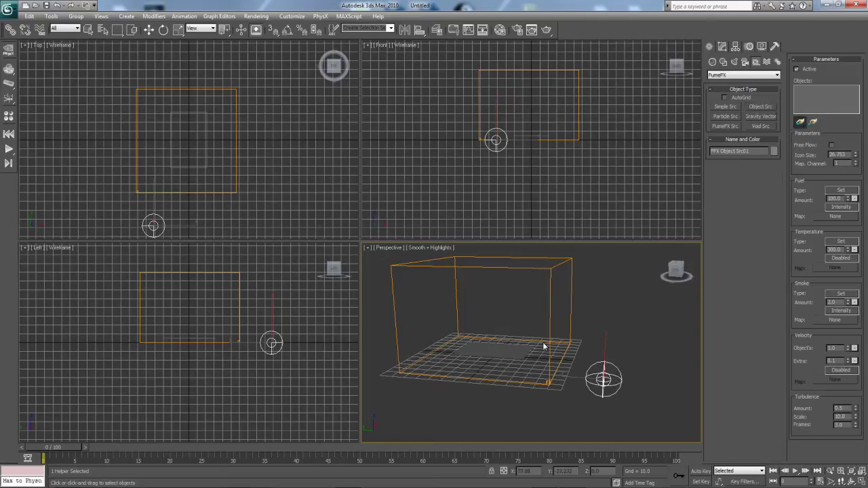
{"action": "right_click", "coordinate": [571, 310]}
{"action": "left_click", "coordinate": [597, 290]}
{"action": "left_click_drag", "start_coordinate": [521, 283], "coordinate": [608, 291]}
{"action": "key", "text": "ctrl+z"}
{"action": "key", "text": "ctrl+z"}
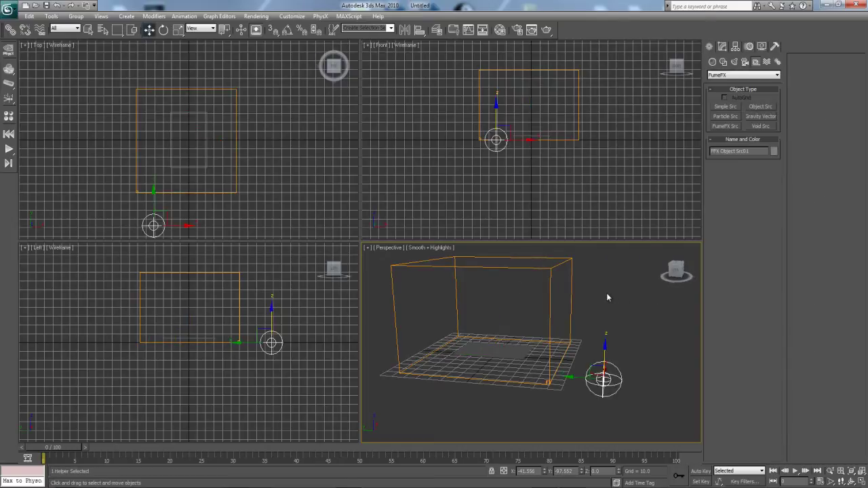
- Open the FumeFX grid's settings window and add the Object Source to its sources
{"action": "left_click", "coordinate": [513, 294]}
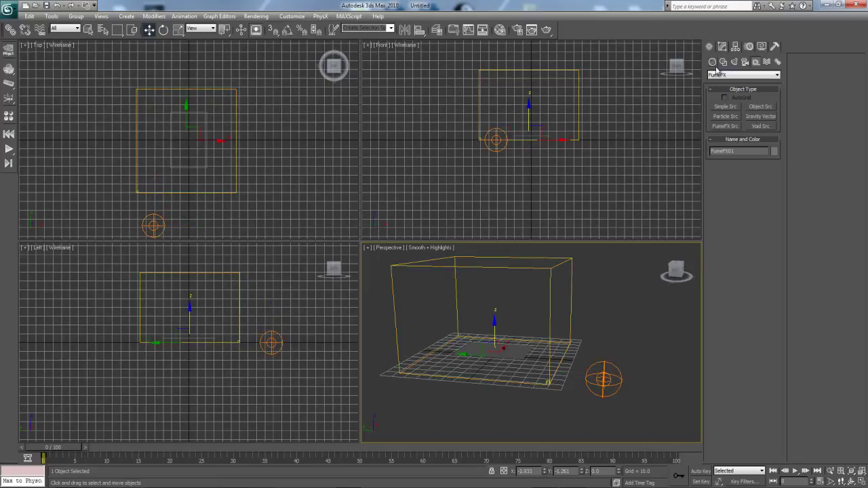
{"action": "left_click", "coordinate": [723, 46]}
{"action": "left_click", "coordinate": [733, 180]}
{"action": "left_click", "coordinate": [303, 93]}
{"action": "left_click", "coordinate": [267, 174]}
{"action": "left_click", "coordinate": [614, 370]}
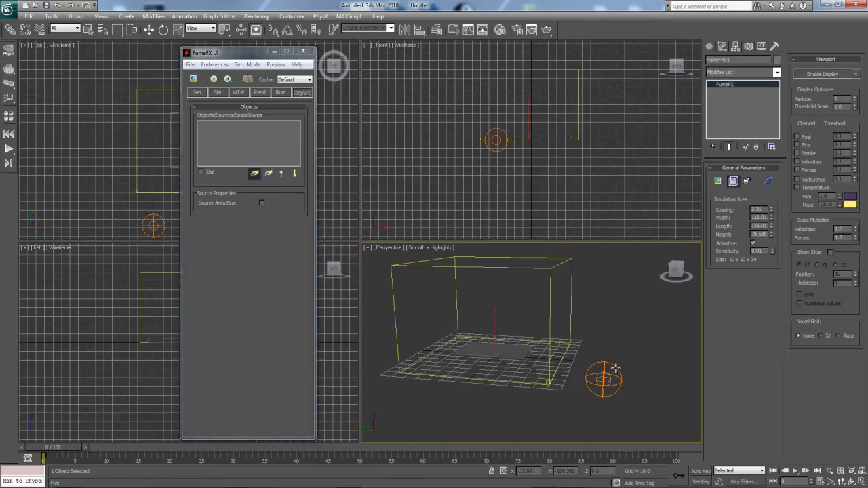
- Run a test simulation of the plane emitting fire, stop it partway, and close the FumeFX settings
{"action": "left_click", "coordinate": [192, 77]}
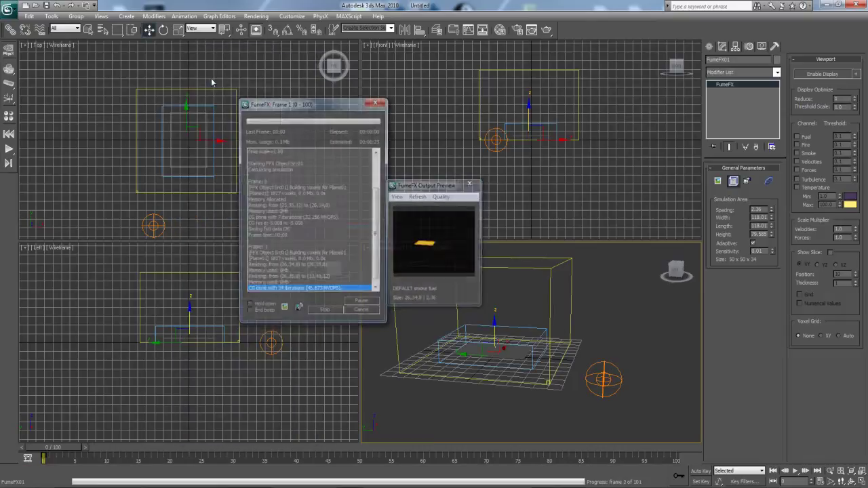
{"action": "left_click_drag", "start_coordinate": [449, 176], "coordinate": [459, 147]}
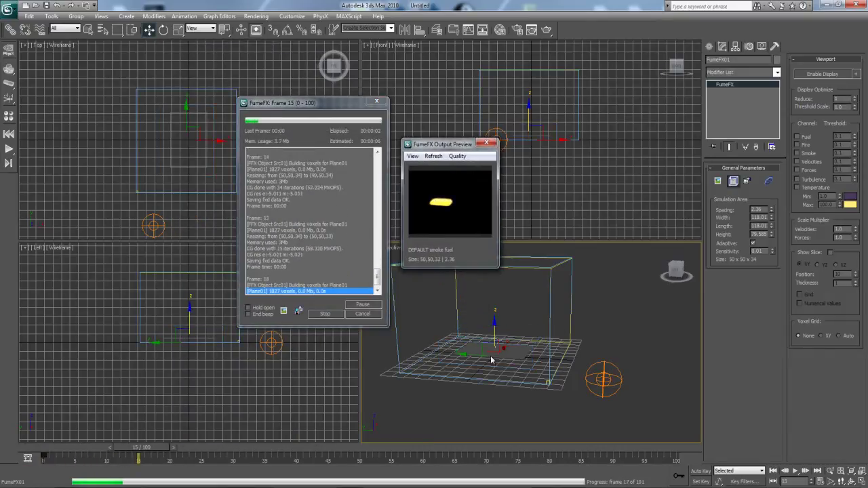
{"action": "left_click", "coordinate": [325, 313]}
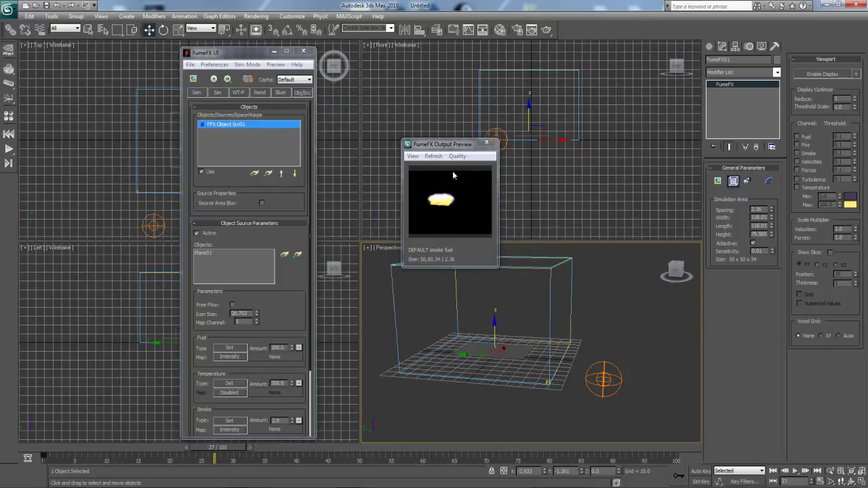
{"action": "left_click", "coordinate": [303, 51]}
- Apply an Unwrap UVW modifier to the plane and open its UV editor
{"action": "mouse_move", "coordinate": [515, 328]}
{"action": "middle_mouse_down", "text": "alt"}
{"action": "mouse_move", "coordinate": [494, 343]}
{"action": "mouse_move", "coordinate": [507, 335]}
{"action": "mouse_move", "coordinate": [515, 348]}
{"action": "mouse_move", "coordinate": [526, 317]}
{"action": "middle_mouse_up", "text": "alt"}
{"action": "left_click", "coordinate": [498, 345]}
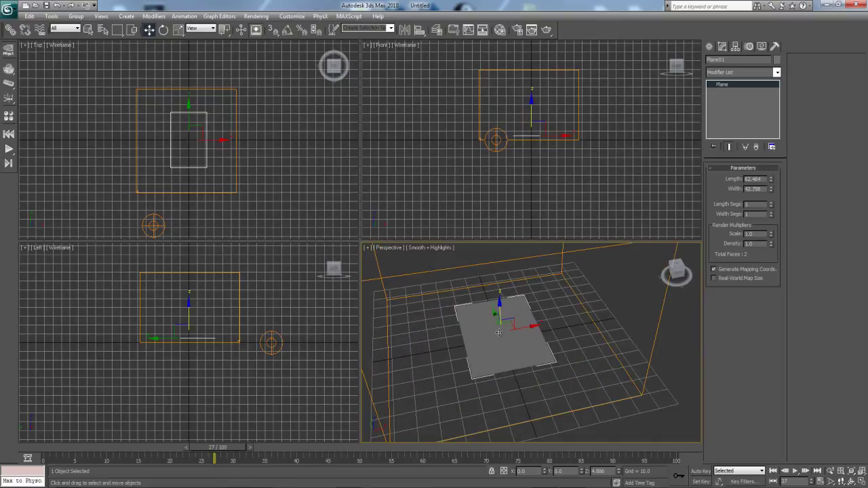
{"action": "left_click", "coordinate": [776, 72]}
{"action": "scroll", "coordinate": [746, 283], "scroll_direction": "down", "scroll_amount": 15}
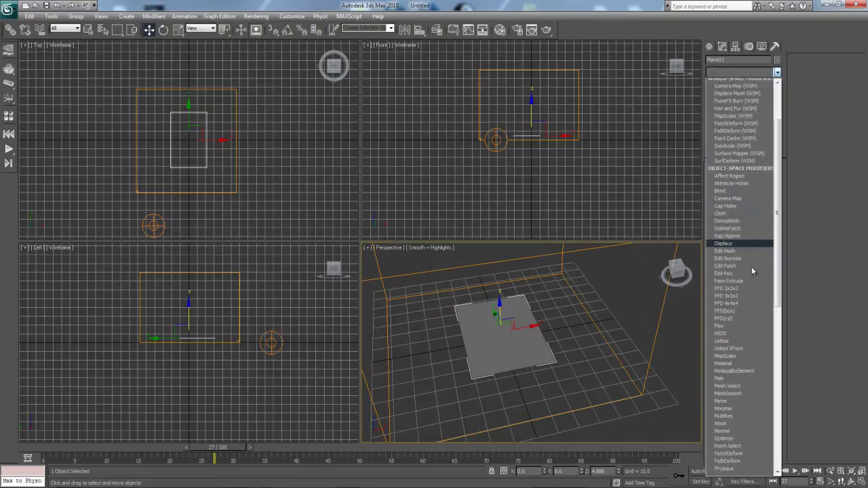
{"action": "scroll", "coordinate": [745, 282], "scroll_direction": "down", "scroll_amount": 1}
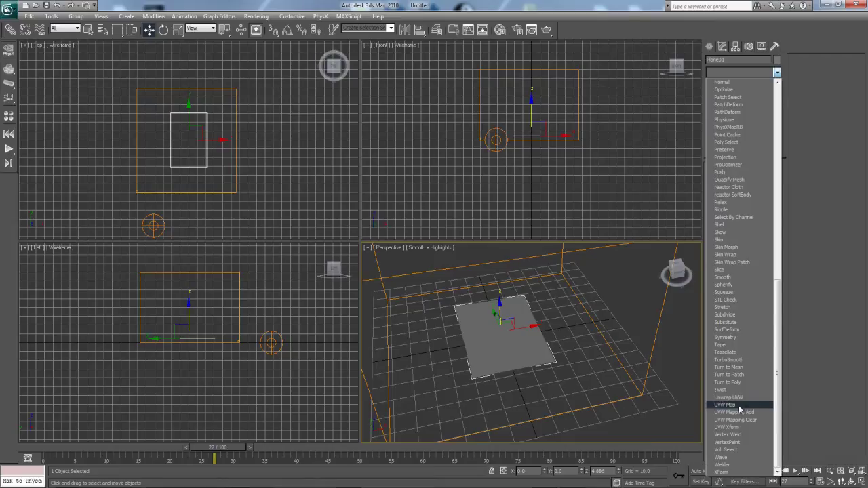
{"action": "left_click", "coordinate": [736, 398]}
{"action": "left_click", "coordinate": [739, 276]}
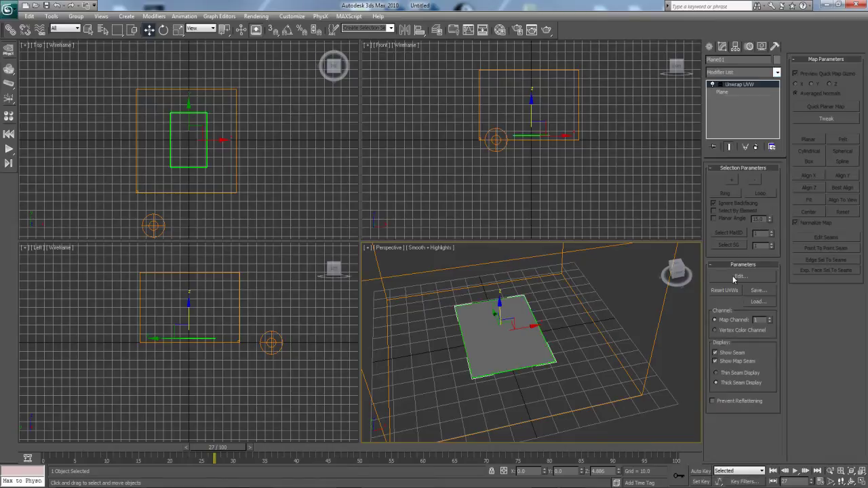
- Select the plane's UV faces and relax them by edge angles to the plane's true proportions
{"action": "scroll", "coordinate": [181, 146], "scroll_direction": "down", "scroll_amount": 4}
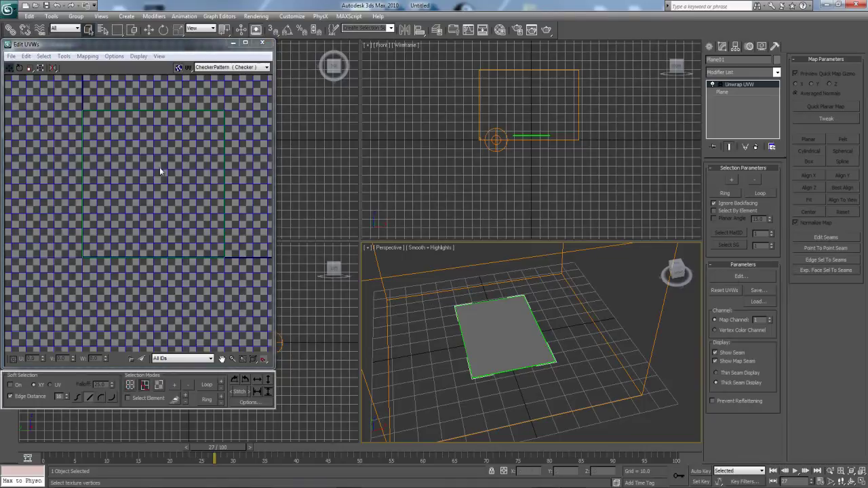
{"action": "left_click", "coordinate": [159, 385]}
{"action": "left_click", "coordinate": [166, 203]}
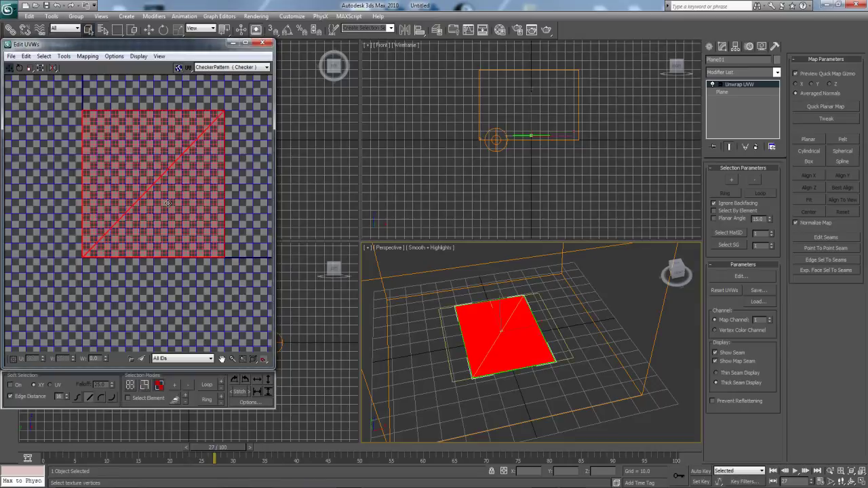
{"action": "left_click", "coordinate": [64, 56]}
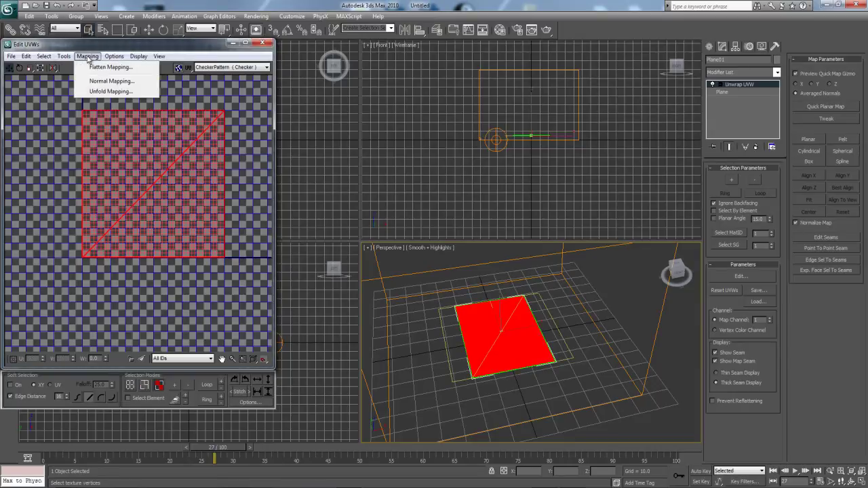
{"action": "mouse_move", "coordinate": [65, 58]}
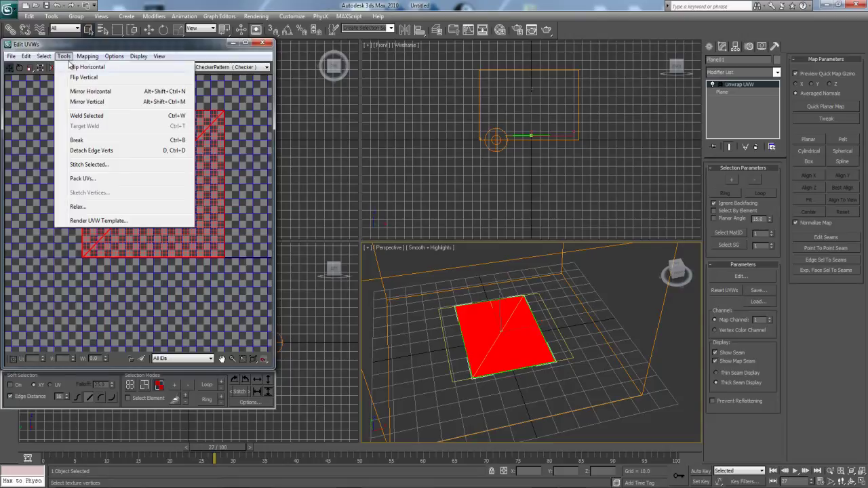
{"action": "left_click", "coordinate": [78, 206]}
{"action": "left_click", "coordinate": [104, 112]}
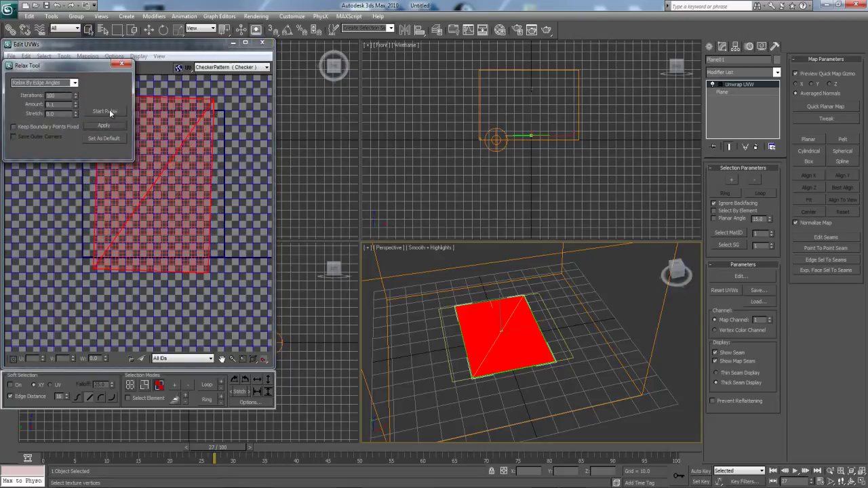
{"action": "left_click", "coordinate": [122, 64]}
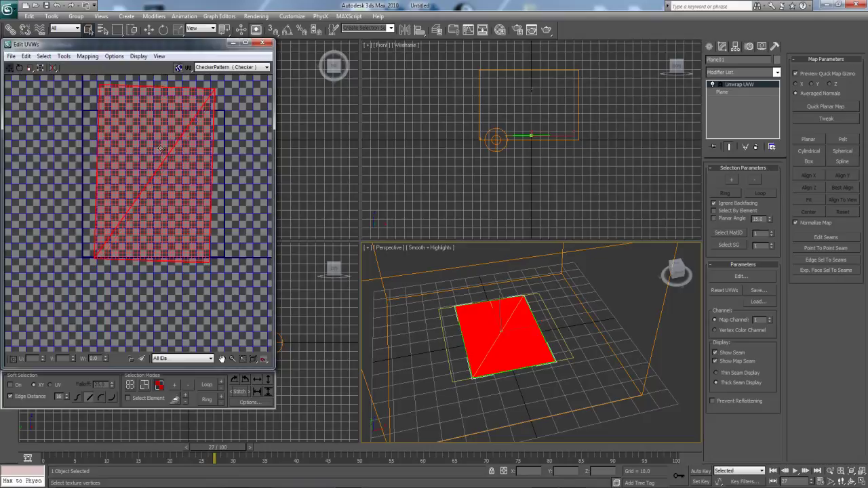
- Rotate the relaxed UV faces upright and scale them down to fit inside the UV square, then deselect them
{"action": "left_click", "coordinate": [19, 68]}
{"action": "left_click", "coordinate": [221, 161]}
{"action": "left_click", "coordinate": [210, 171]}
{"action": "left_click_drag", "start_coordinate": [209, 166], "coordinate": [202, 163]}
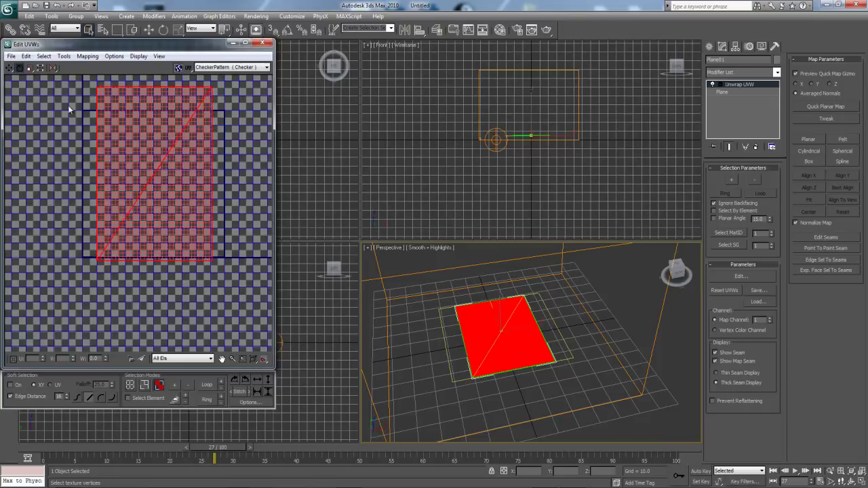
{"action": "left_click", "coordinate": [40, 69]}
{"action": "left_click_drag", "start_coordinate": [172, 131], "coordinate": [155, 160]}
{"action": "left_click", "coordinate": [30, 68]}
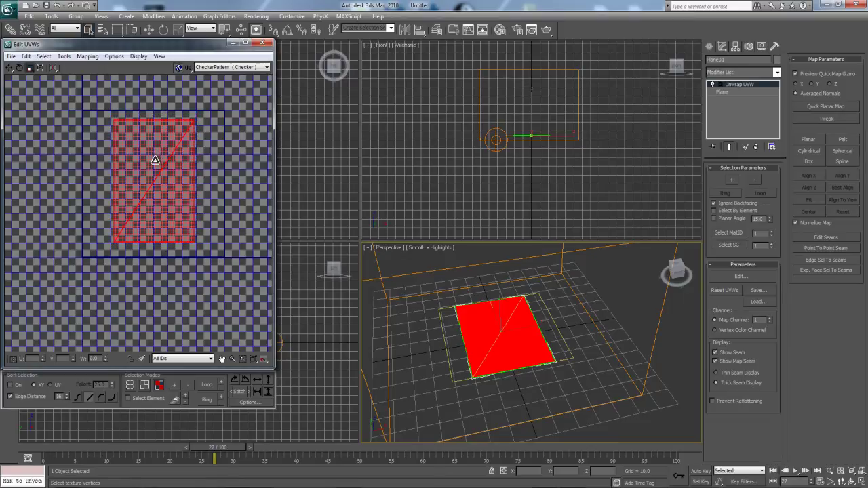
{"action": "left_click", "coordinate": [224, 146]}
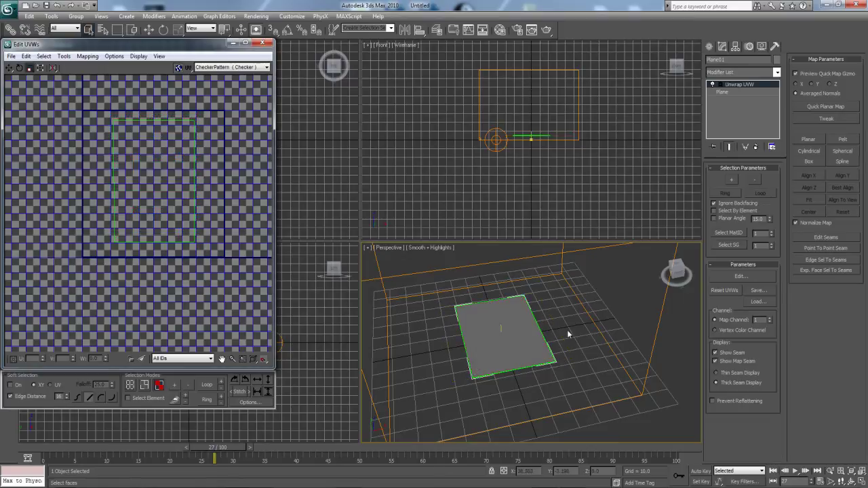
{"action": "middle_click_drag", "start_coordinate": [526, 319], "coordinate": [548, 316], "text": "alt"}
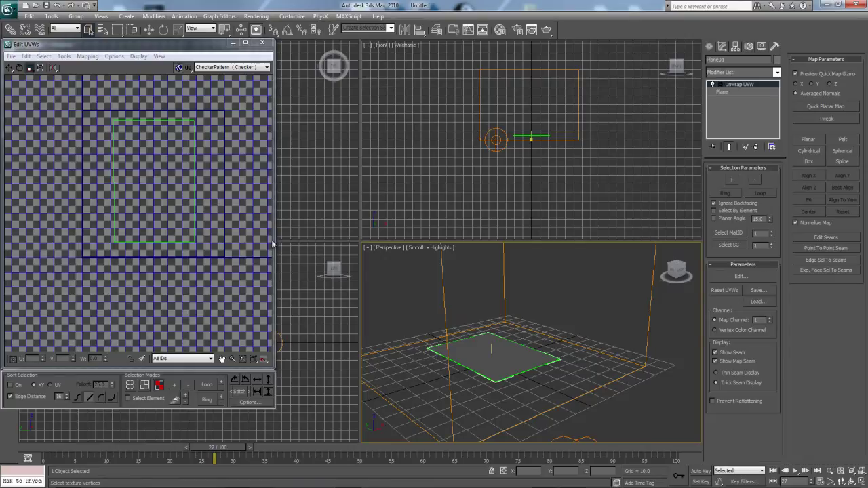
{"action": "left_click", "coordinate": [12, 57]}
{"action": "left_click", "coordinate": [30, 77]}
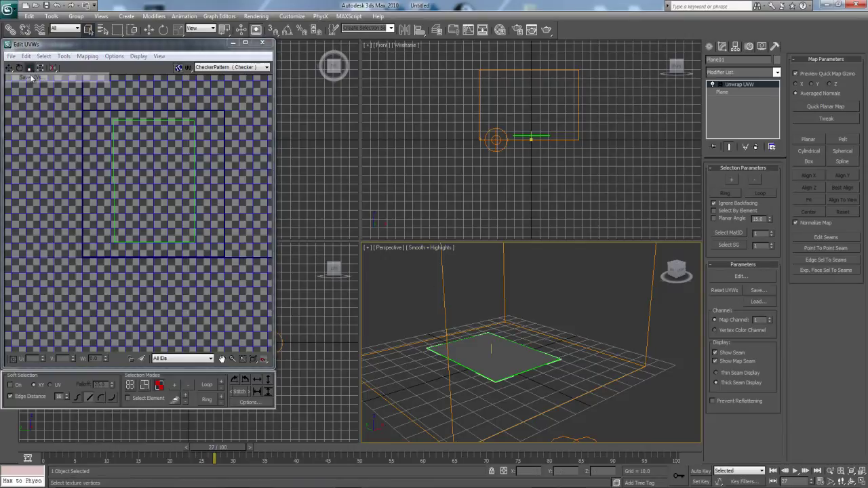
{"action": "left_click", "coordinate": [316, 8]}
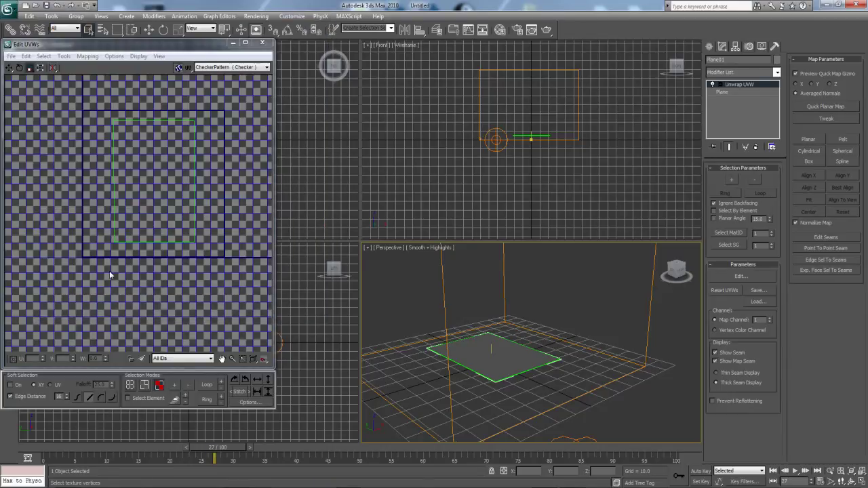
- Render the plane's UVW template from the UV editor at 2048 by 2048
{"action": "left_click", "coordinate": [64, 56]}
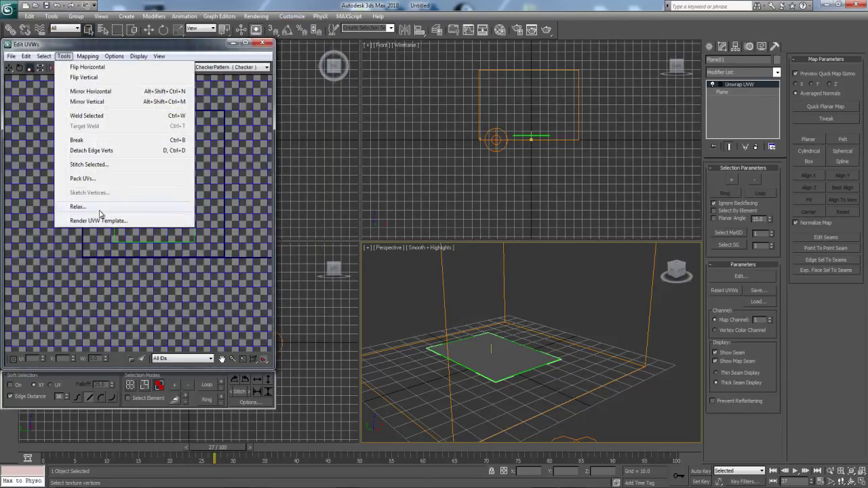
{"action": "left_click", "coordinate": [76, 218]}
{"action": "left_click_drag", "start_coordinate": [35, 65], "coordinate": [144, 73]}
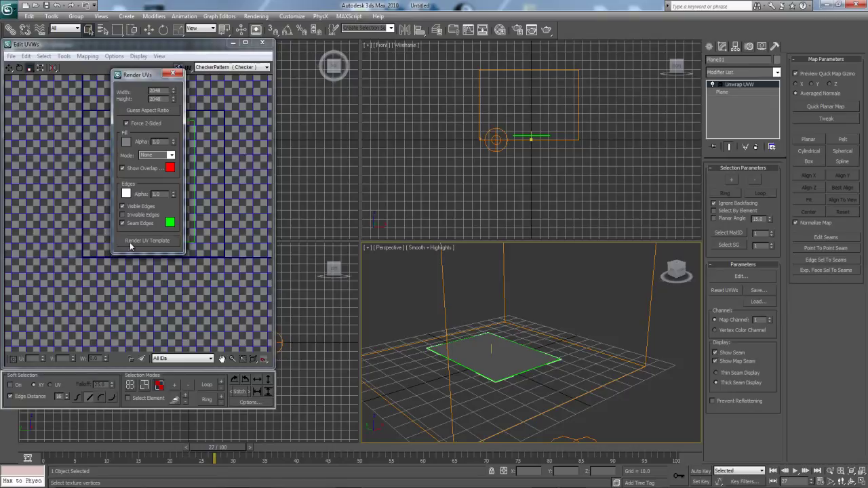
{"action": "left_click", "coordinate": [131, 242]}
{"action": "left_click_drag", "start_coordinate": [708, 6], "coordinate": [709, 33]}
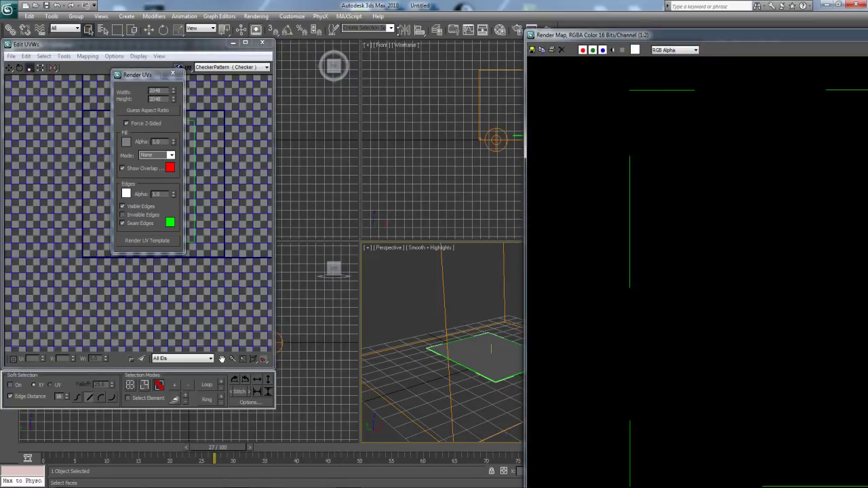
- Save the rendered UV template to the Desktop as a JPEG named "uv map" at quality 100
{"action": "left_click", "coordinate": [533, 50]}
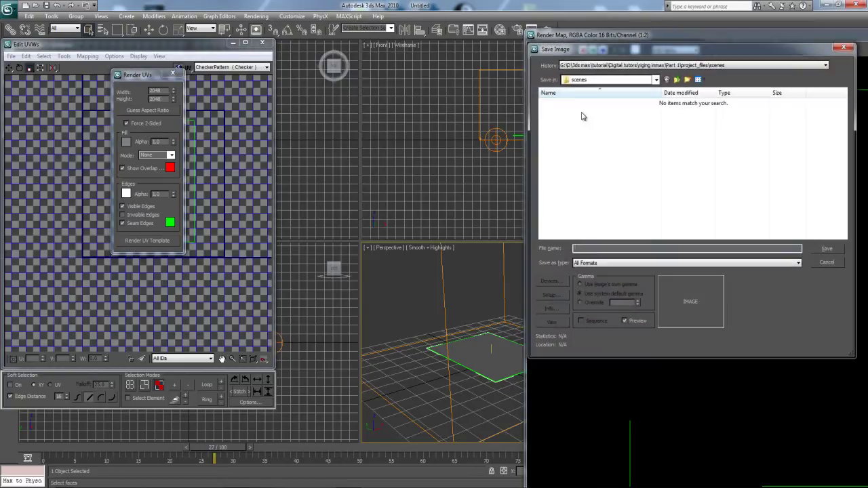
{"action": "left_click", "coordinate": [581, 80]}
{"action": "scroll", "coordinate": [602, 103], "scroll_direction": "up", "scroll_amount": 3}
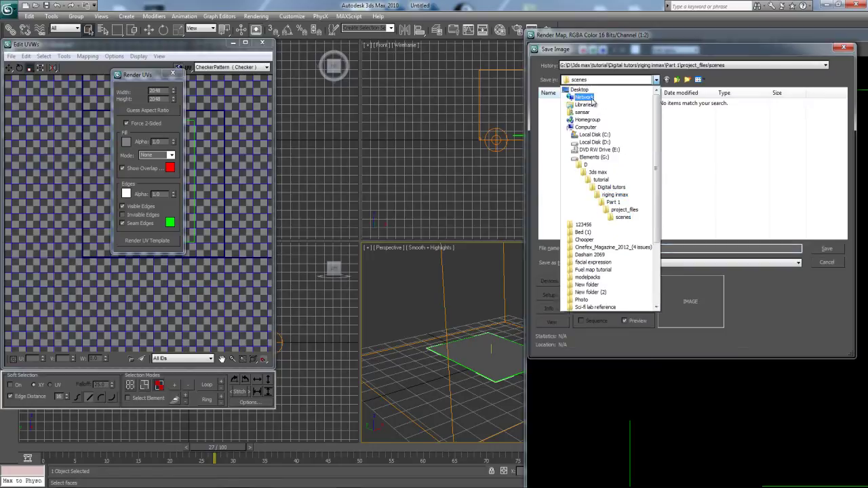
{"action": "left_click", "coordinate": [575, 92]}
{"action": "left_click", "coordinate": [659, 249]}
{"action": "type", "text": "wri"}
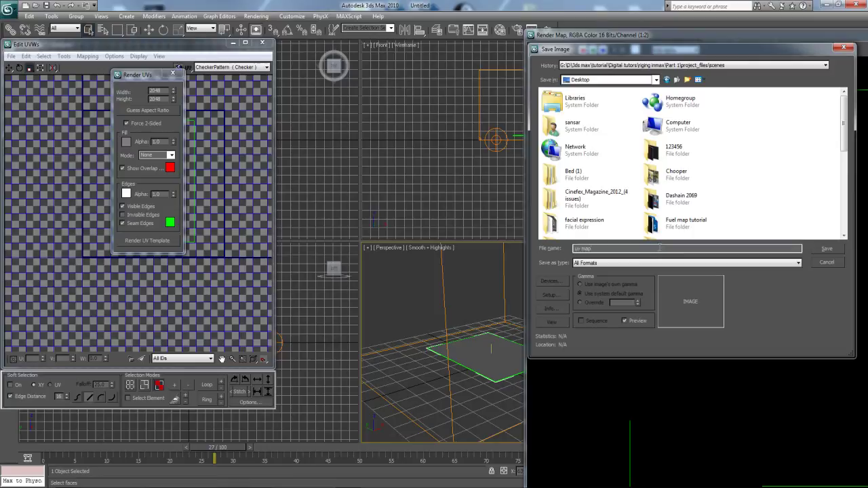
{"action": "left_click", "coordinate": [639, 263]}
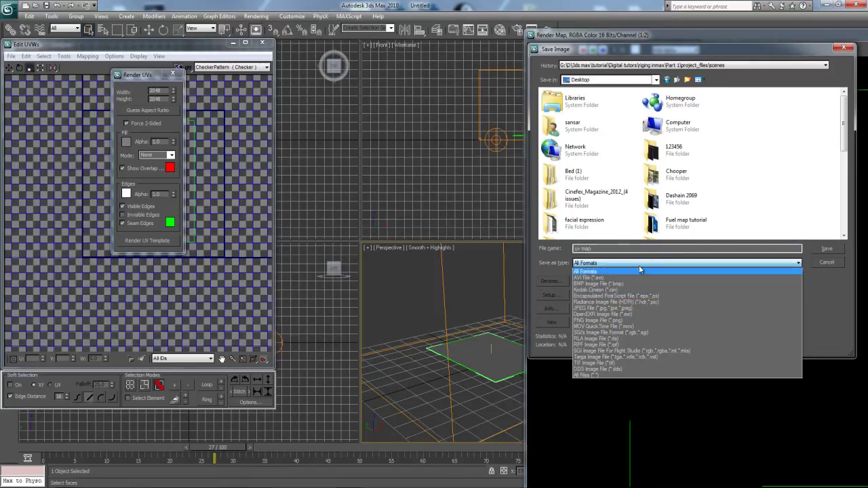
{"action": "left_click", "coordinate": [605, 308]}
{"action": "left_click", "coordinate": [827, 249]}
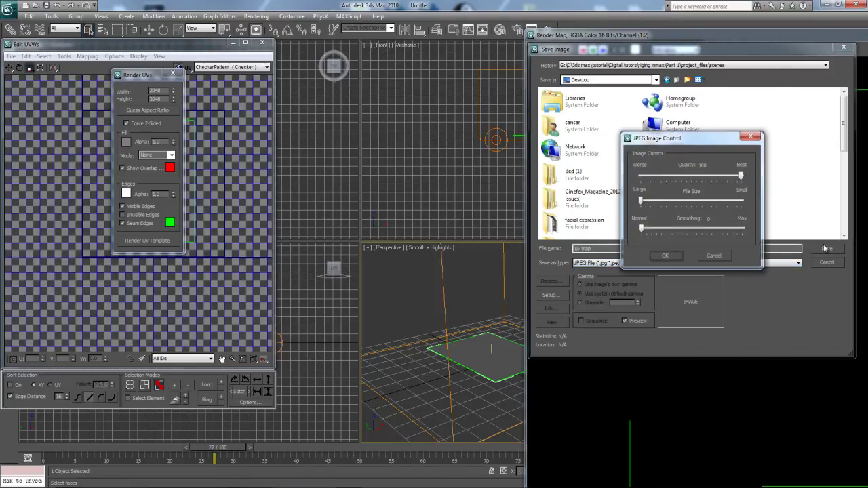
{"action": "left_click", "coordinate": [665, 255]}
- Close the rendered template image and the UV editor
{"action": "left_click_drag", "start_coordinate": [791, 35], "coordinate": [276, 125]}
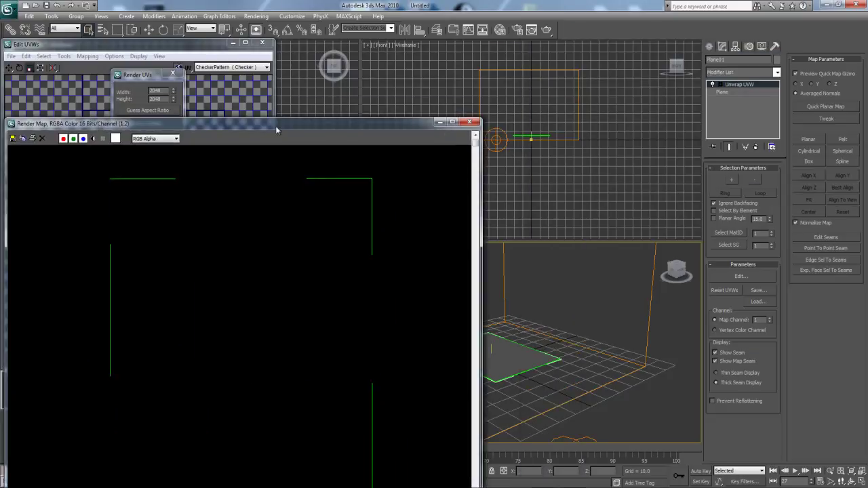
{"action": "left_click", "coordinate": [468, 125]}
{"action": "left_click", "coordinate": [262, 42]}
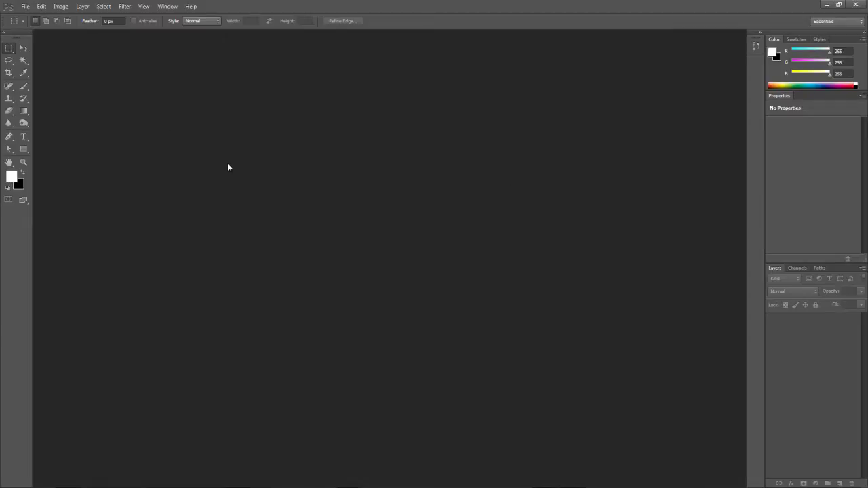
- Switch to Photoshop, open the uv map JPEG from the Desktop, and add a new layer above the background
{"action": "left_click", "coordinate": [25, 6]}
{"action": "left_click", "coordinate": [38, 24]}
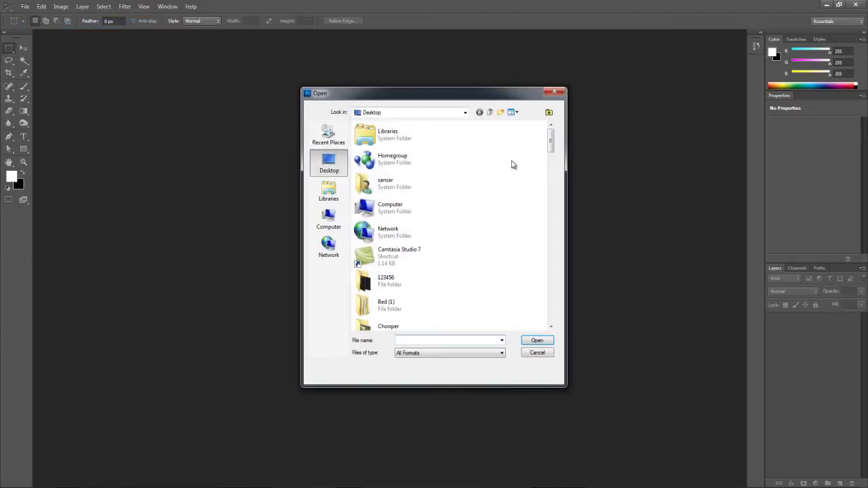
{"action": "left_click_drag", "start_coordinate": [551, 136], "coordinate": [557, 312]}
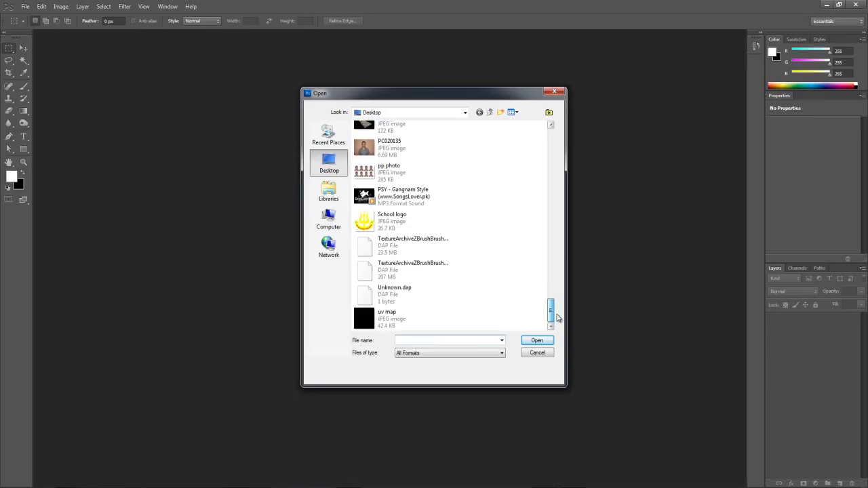
{"action": "left_click", "coordinate": [391, 317]}
{"action": "left_click", "coordinate": [537, 340]}
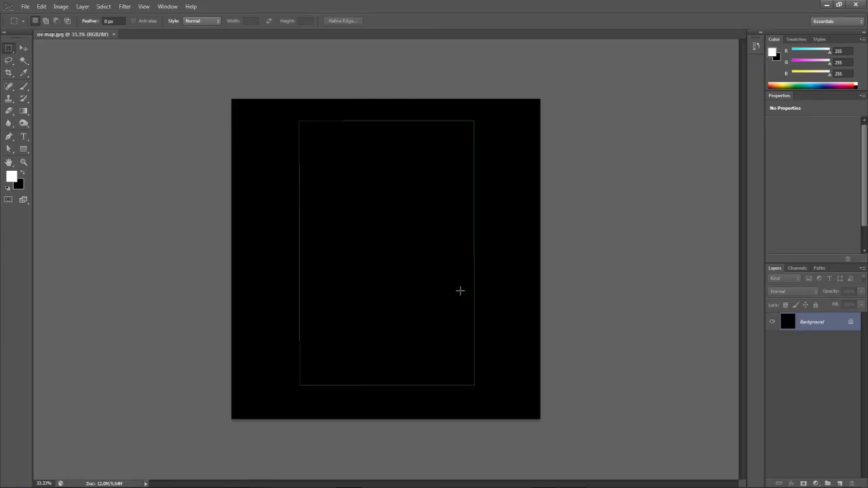
{"action": "left_click", "coordinate": [839, 483]}
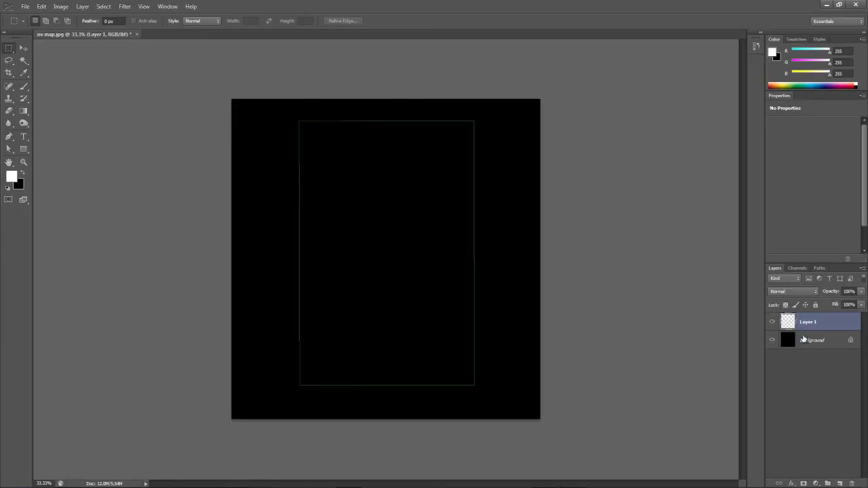
{"action": "left_click", "coordinate": [25, 7]}
{"action": "left_click", "coordinate": [25, 8]}
- Examine the lined paper, rock, paper burn texture and Alpha fuel map images in the Fuel map tutorial folder
{"action": "key", "text": "alt+Tab"}
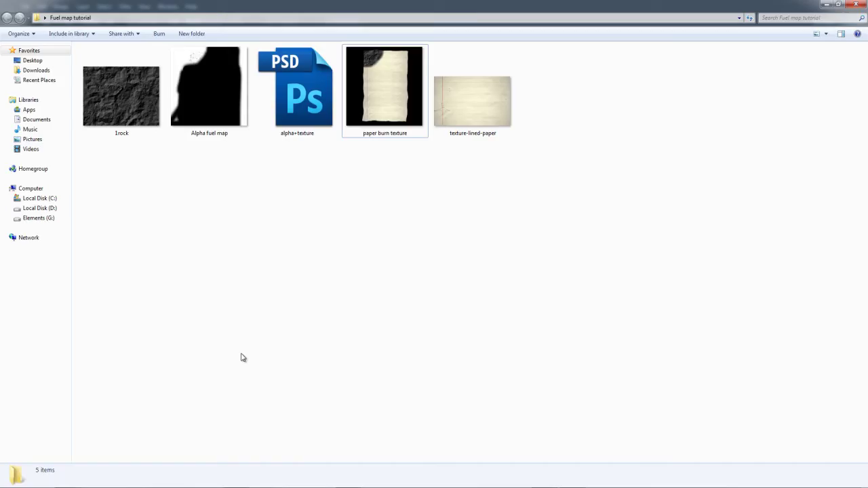
{"action": "double_click", "coordinate": [457, 113]}
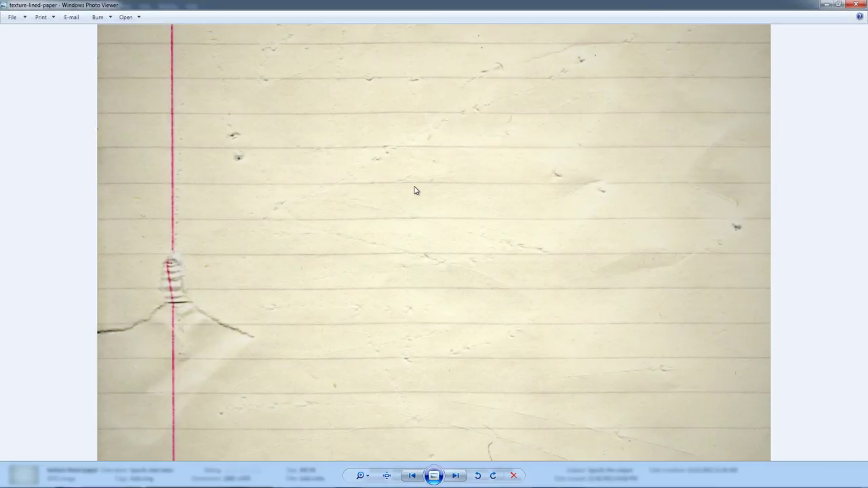
{"action": "left_click", "coordinate": [855, 4]}
{"action": "double_click", "coordinate": [120, 93]}
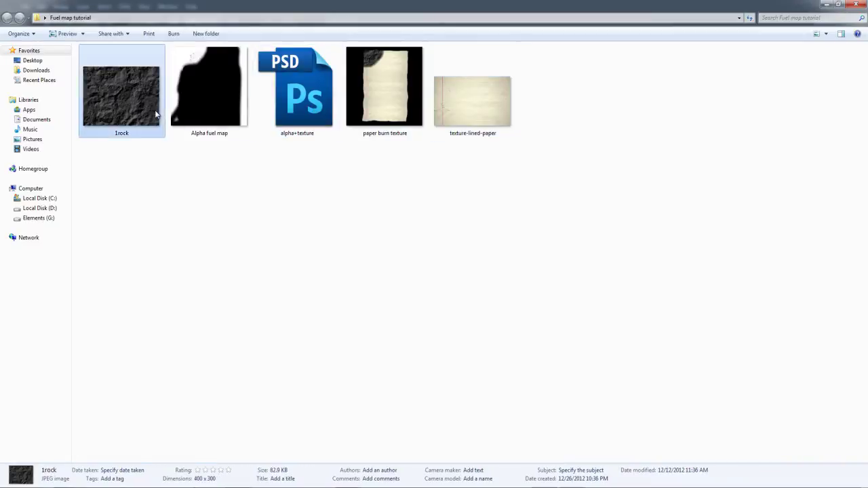
{"action": "left_click", "coordinate": [853, 5]}
{"action": "double_click", "coordinate": [389, 89]}
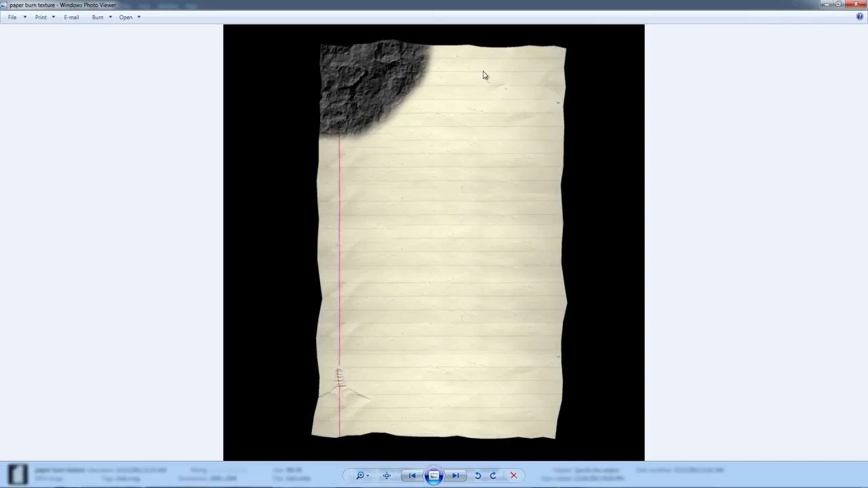
{"action": "left_click", "coordinate": [855, 4]}
{"action": "left_click", "coordinate": [448, 182]}
{"action": "left_click", "coordinate": [221, 114]}
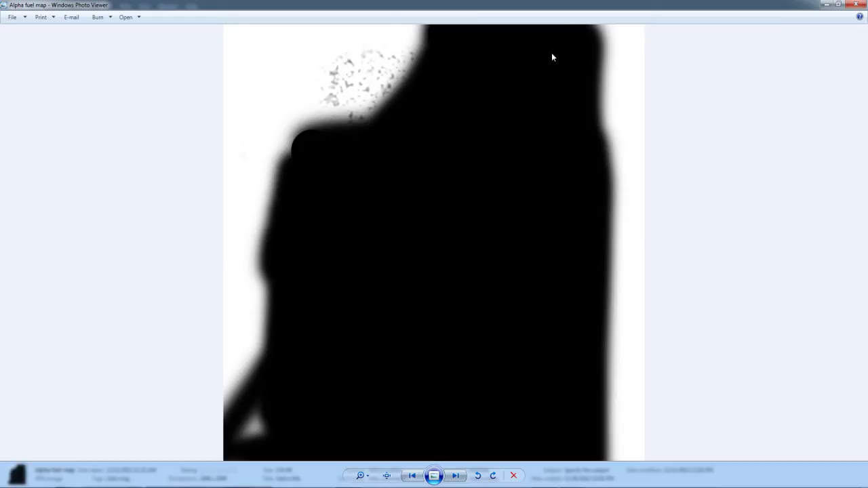
{"action": "left_click", "coordinate": [853, 5]}
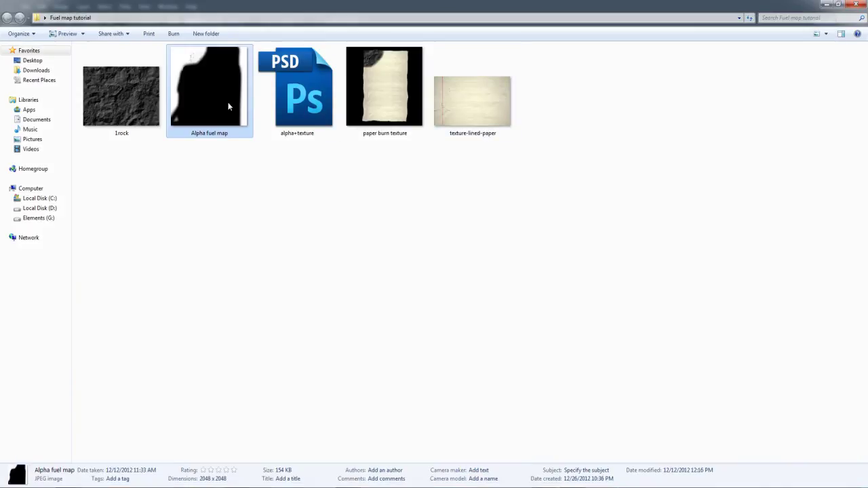
- Place the texture-lined-paper image in the uv map document, scaled to the UV outline's width and positioned at its lower end
{"action": "left_click_drag", "start_coordinate": [482, 107], "coordinate": [444, 298]}
{"action": "left_click_drag", "start_coordinate": [521, 255], "coordinate": [444, 306]}
{"action": "left_click_drag", "start_coordinate": [416, 343], "coordinate": [427, 316]}
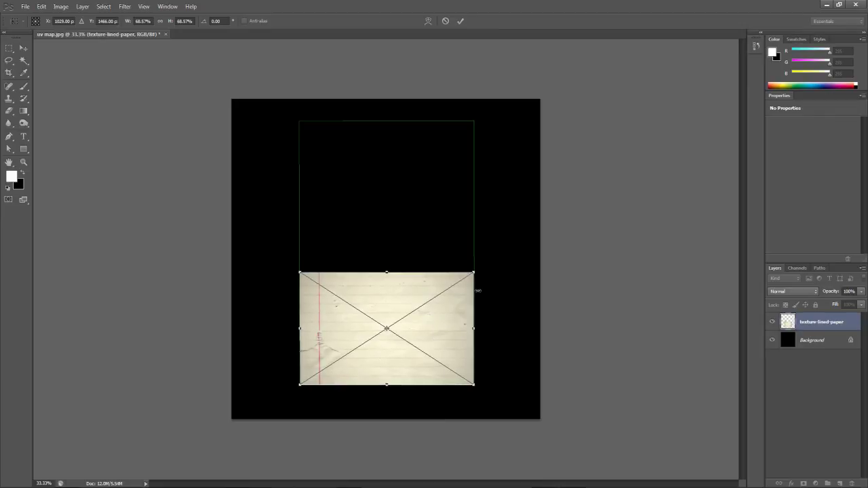
{"action": "left_click_drag", "start_coordinate": [474, 269], "coordinate": [478, 269]}
{"action": "left_click_drag", "start_coordinate": [459, 299], "coordinate": [457, 298]}
{"action": "key", "text": "Return"}
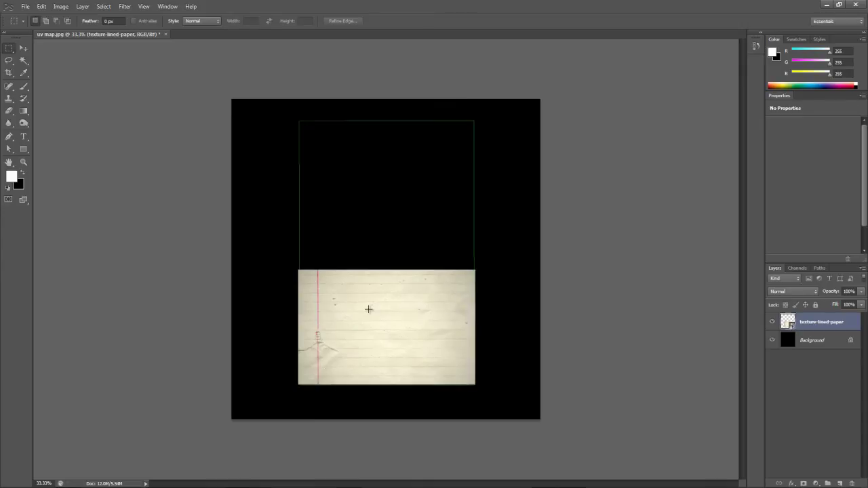
{"action": "key", "text": "v"}
{"action": "left_click_drag", "start_coordinate": [376, 316], "coordinate": [390, 322]}
- Duplicate the placed lined-paper layer and rasterize both the copy and the original
{"action": "left_click_drag", "start_coordinate": [832, 323], "coordinate": [839, 483]}
{"action": "right_click", "coordinate": [821, 316]}
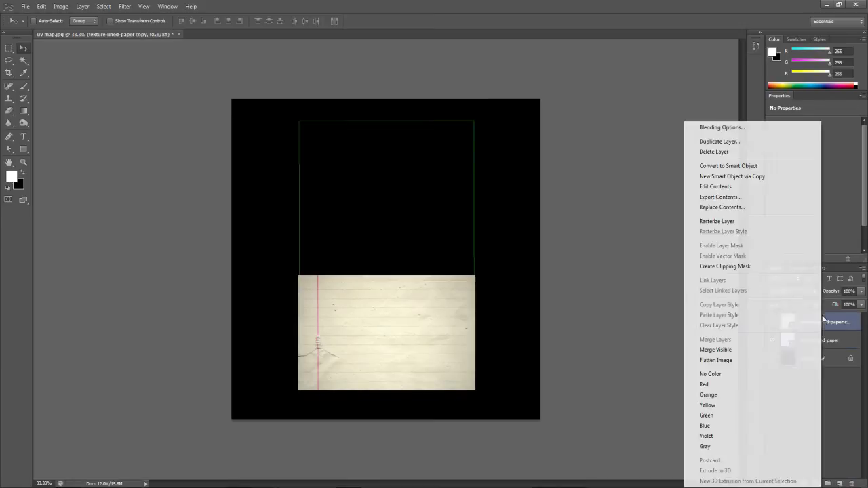
{"action": "left_click", "coordinate": [719, 234]}
{"action": "right_click", "coordinate": [825, 341]}
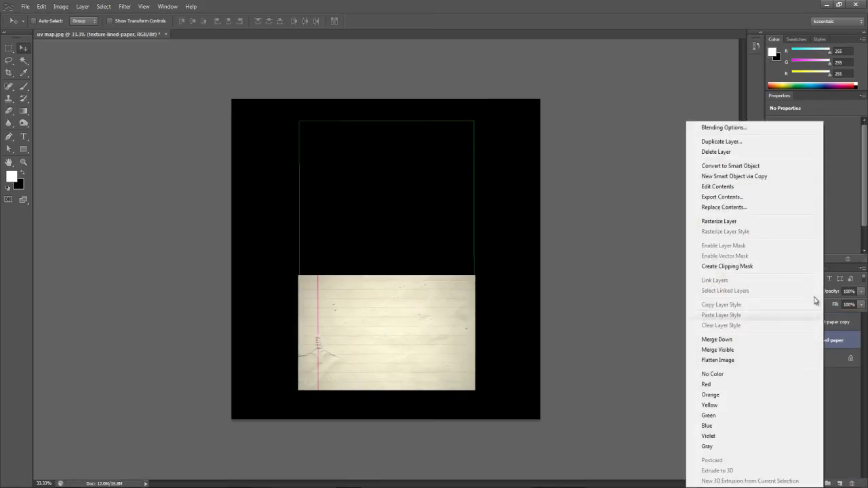
{"action": "left_click", "coordinate": [732, 234]}
- Shift the lined-paper copy slightly upward and erase its torn area with a 150 px eraser at 0% hardness
{"action": "left_click", "coordinate": [808, 323]}
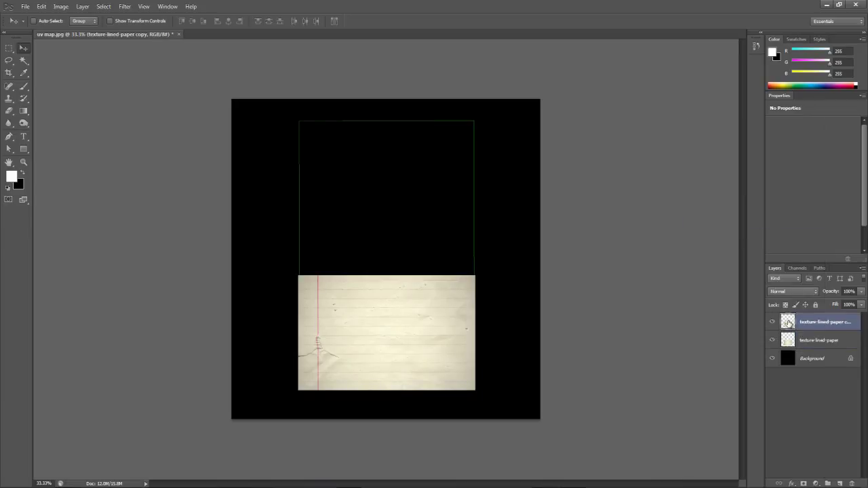
{"action": "mouse_move", "coordinate": [434, 333]}
{"action": "left_mouse_down"}
{"action": "mouse_move", "coordinate": [420, 275]}
{"action": "mouse_move", "coordinate": [420, 304]}
{"action": "left_mouse_up"}
{"action": "left_click", "coordinate": [10, 111]}
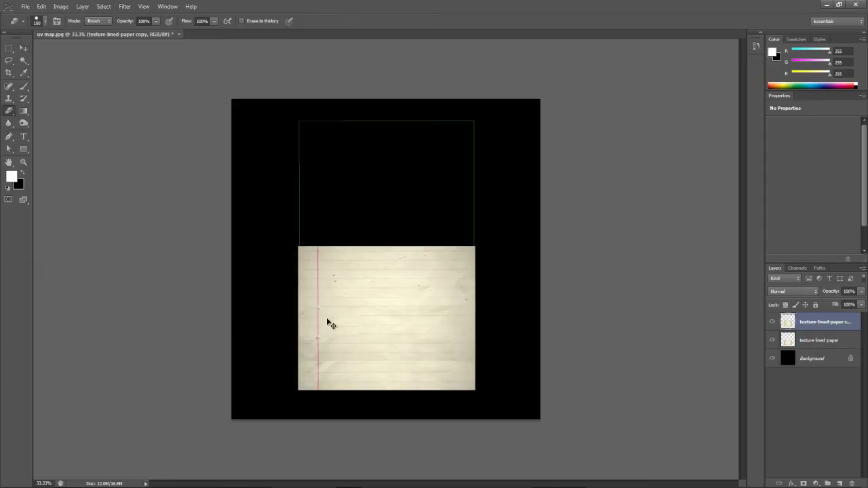
{"action": "right_click", "coordinate": [361, 293]}
{"action": "left_click", "coordinate": [433, 330]}
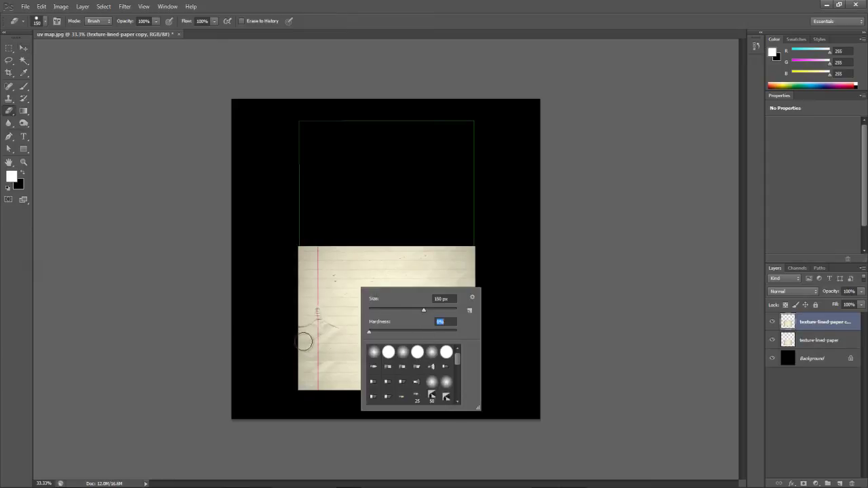
{"action": "left_click", "coordinate": [334, 325]}
{"action": "left_click_drag", "start_coordinate": [316, 310], "coordinate": [323, 354]}
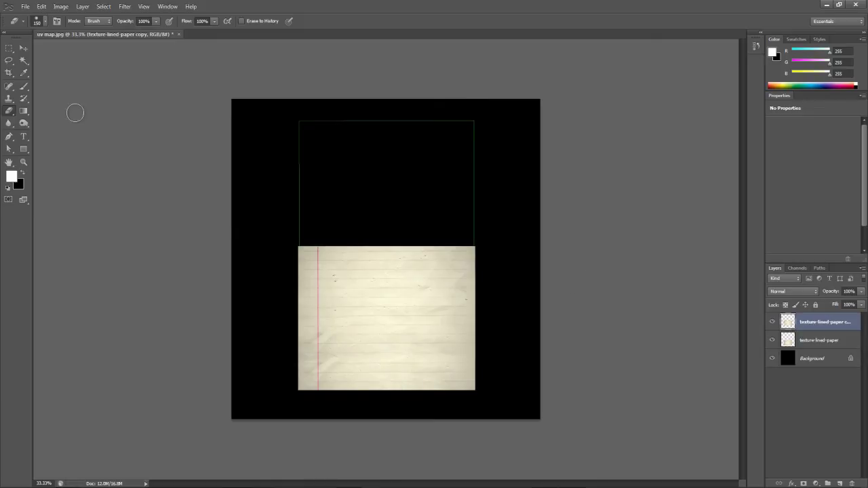
- Duplicate the lined-paper strip upward in three further copies until the paper covers the whole UV outline
{"action": "left_click", "coordinate": [25, 49]}
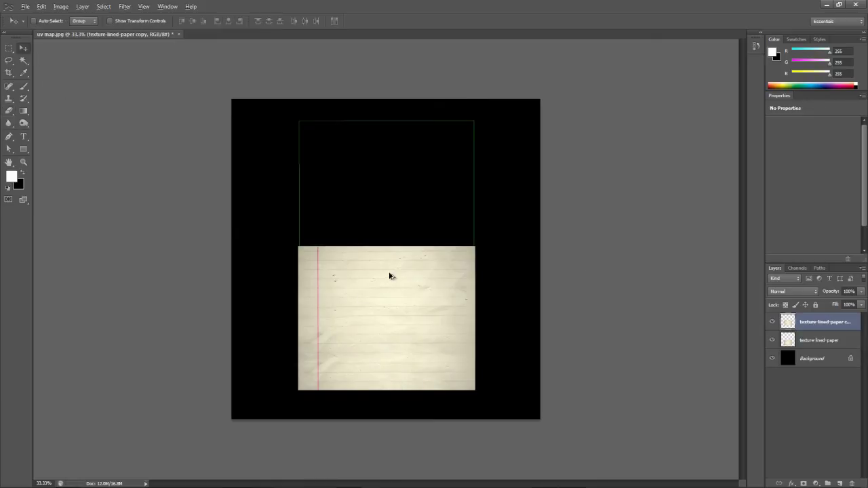
{"action": "left_click_drag", "start_coordinate": [393, 281], "coordinate": [392, 193]}
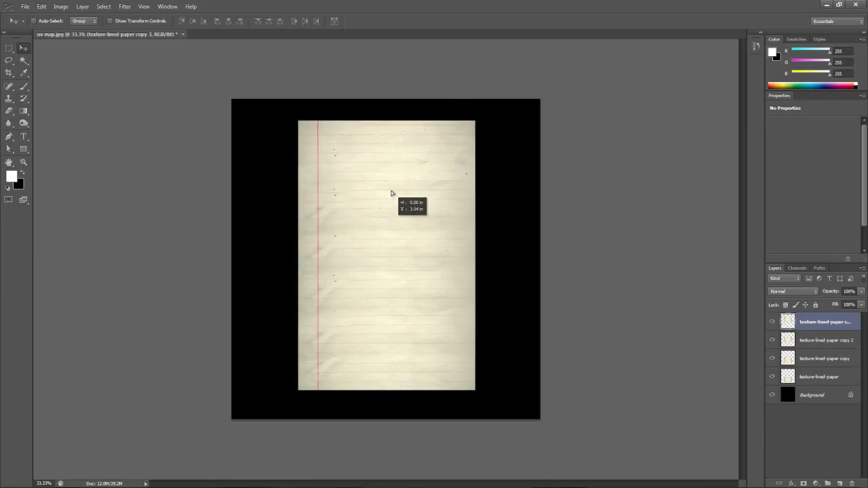
{"action": "left_click", "coordinate": [412, 205], "text": "alt"}
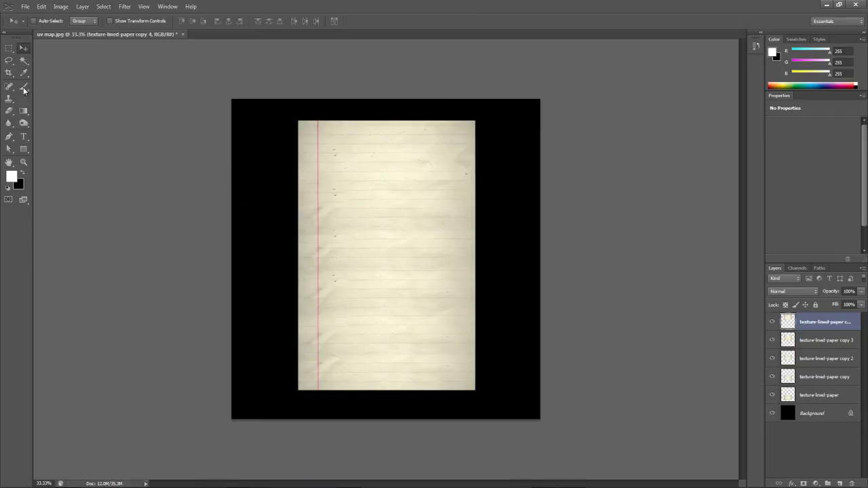
- Touch up the paper copies with the Eraser, clearing part of the copy layer around the red margin line near the paper's lower end
{"action": "left_click", "coordinate": [9, 111]}
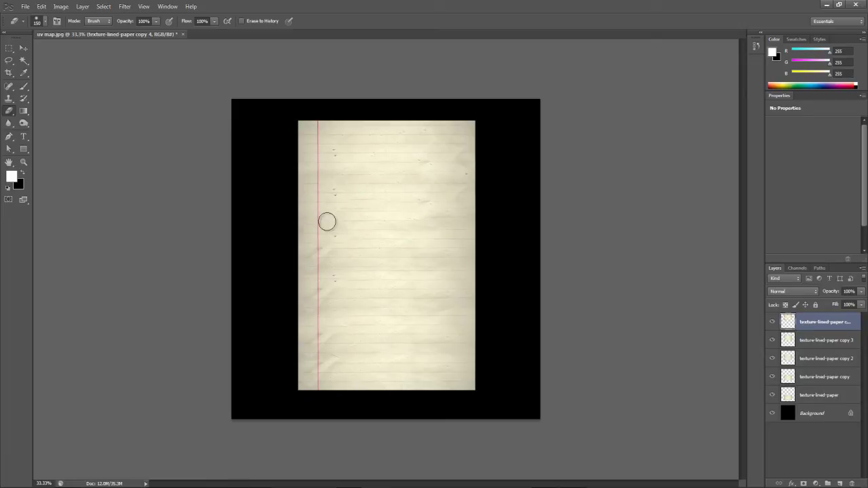
{"action": "left_click_drag", "start_coordinate": [316, 157], "coordinate": [316, 175]}
{"action": "key", "text": "ctrl+z"}
{"action": "left_click", "coordinate": [795, 378]}
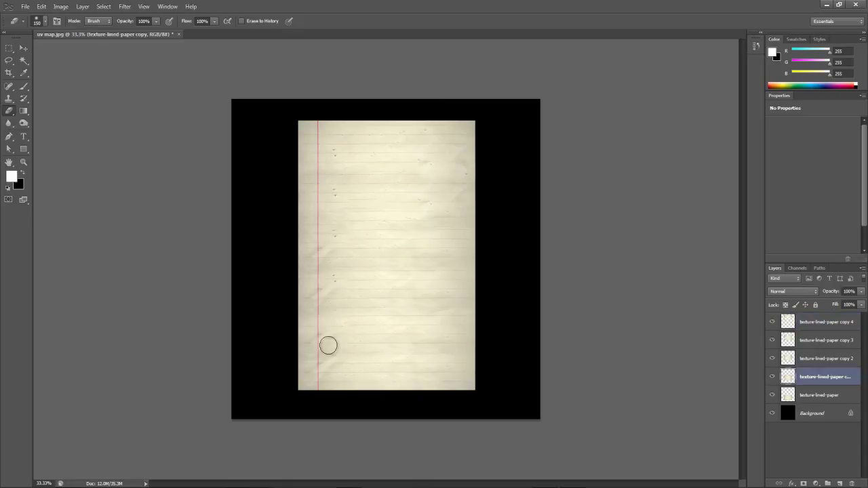
{"action": "left_click_drag", "start_coordinate": [319, 335], "coordinate": [314, 351]}
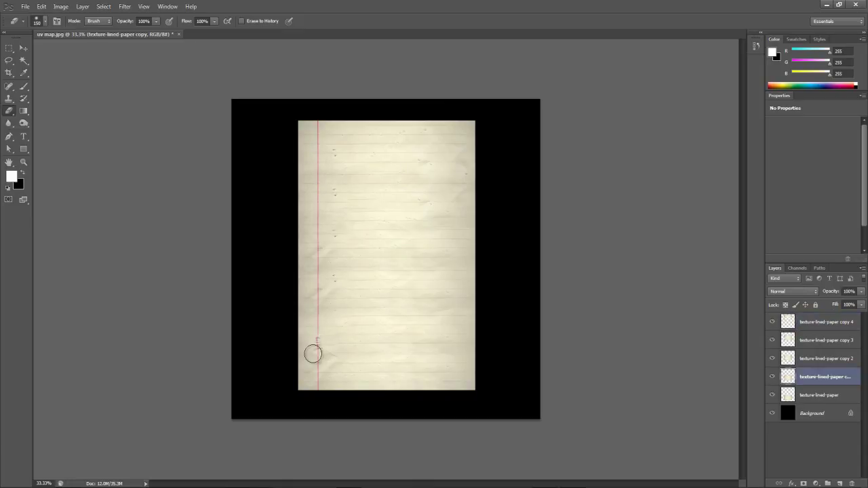
{"action": "left_click", "coordinate": [812, 353]}
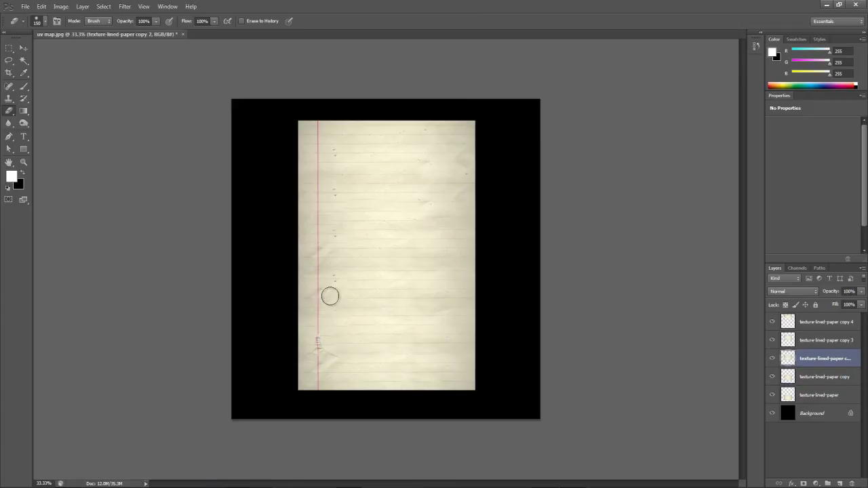
{"action": "left_click", "coordinate": [802, 342]}
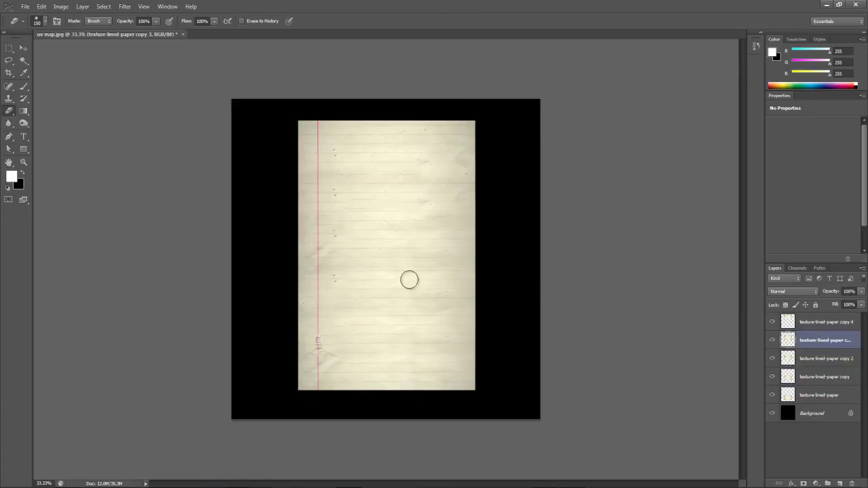
- Merge all the lined-paper copies into a single texture-lined-paper layer and check it by toggling its visibility
{"action": "left_click", "coordinate": [817, 322]}
{"action": "key", "text": "ctrl+e"}
{"action": "key", "text": "ctrl+e"}
{"action": "key", "text": "ctrl+e"}
{"action": "key", "text": "ctrl+e"}
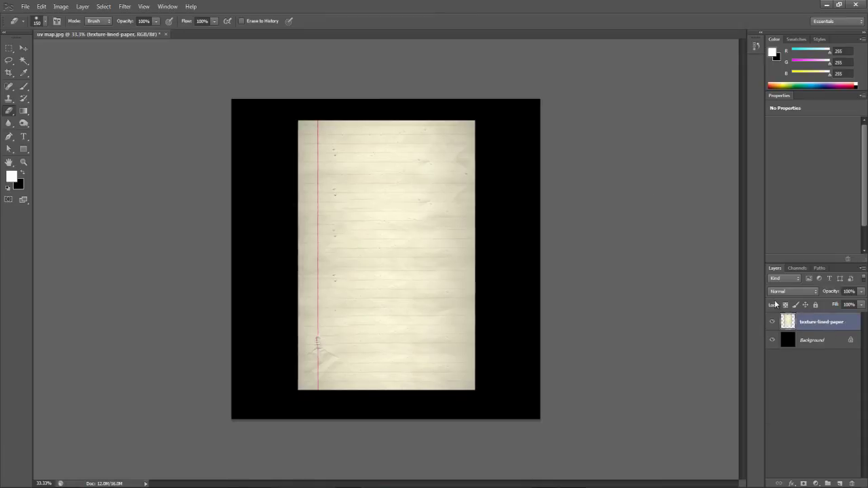
{"action": "left_click", "coordinate": [773, 321]}
{"action": "left_click", "coordinate": [773, 320]}
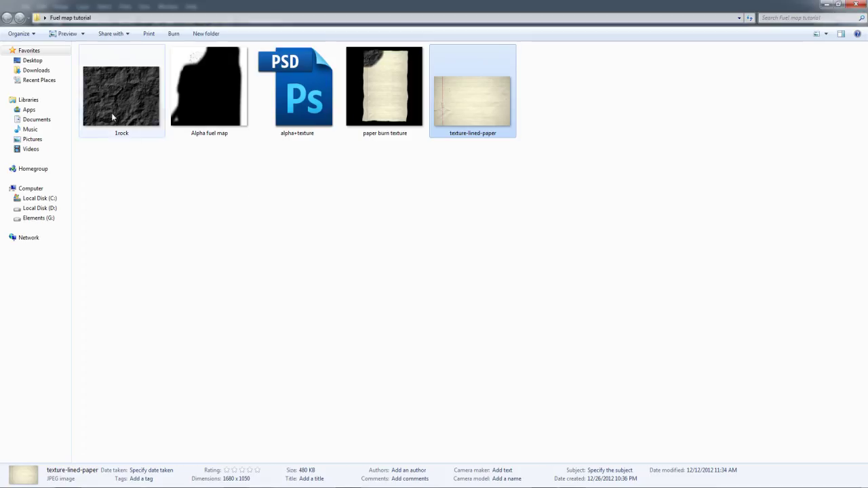
- Place the 1rock image over the paper's upper-left corner, scaled to about 250%
{"action": "left_click_drag", "start_coordinate": [111, 112], "coordinate": [340, 200]}
{"action": "left_click_drag", "start_coordinate": [398, 269], "coordinate": [324, 149]}
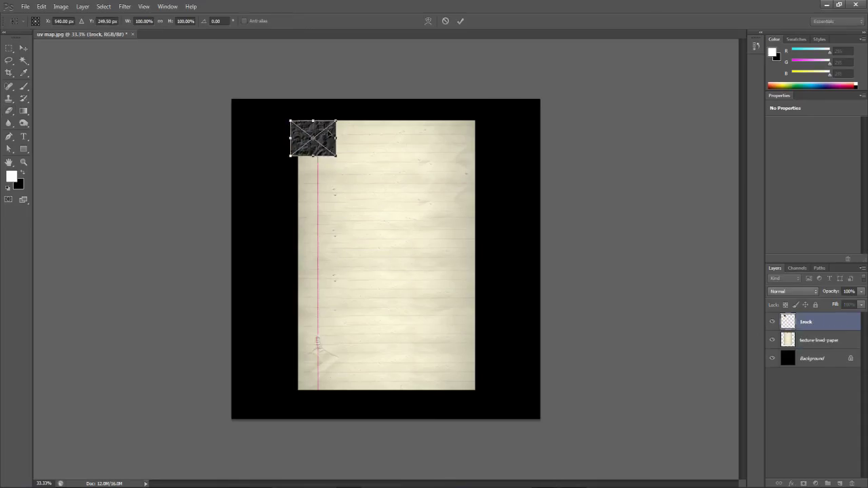
{"action": "left_click_drag", "start_coordinate": [335, 119], "coordinate": [407, 64]}
{"action": "left_click_drag", "start_coordinate": [382, 126], "coordinate": [374, 176]}
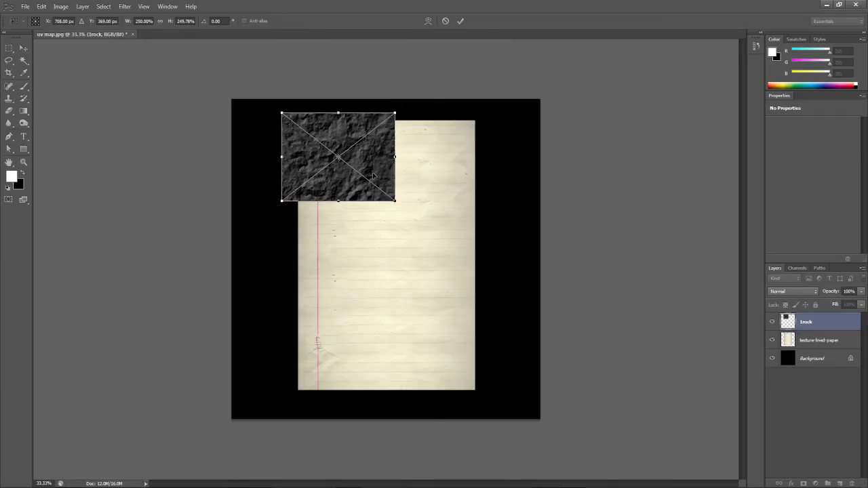
{"action": "key", "text": "Return"}
- Rasterize the 1rock layer and erase its right and lower edges into a soft, rounded burnt corner
{"action": "key", "text": "e"}
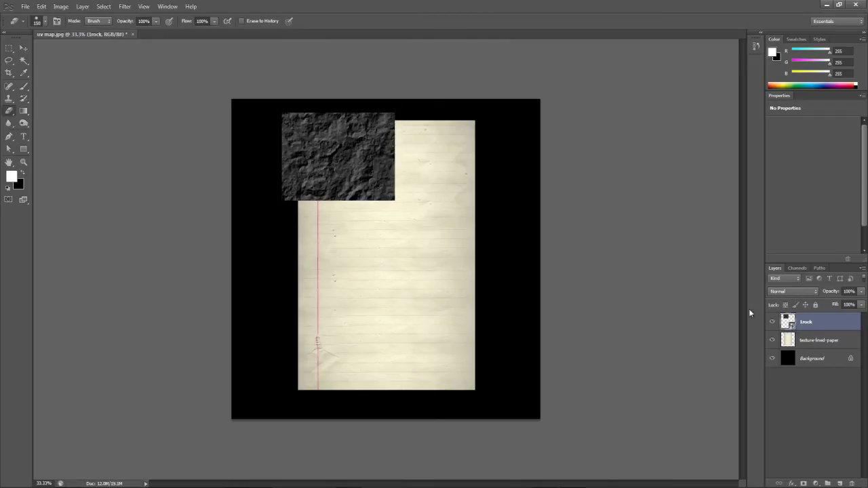
{"action": "right_click", "coordinate": [805, 321]}
{"action": "left_click", "coordinate": [719, 219]}
{"action": "mouse_move", "coordinate": [295, 210]}
{"action": "left_mouse_down"}
{"action": "mouse_move", "coordinate": [393, 199]}
{"action": "mouse_move", "coordinate": [310, 219]}
{"action": "mouse_move", "coordinate": [373, 199]}
{"action": "mouse_move", "coordinate": [395, 178]}
{"action": "mouse_move", "coordinate": [411, 113]}
{"action": "mouse_move", "coordinate": [400, 115]}
{"action": "mouse_move", "coordinate": [395, 182]}
{"action": "mouse_move", "coordinate": [402, 119]}
{"action": "mouse_move", "coordinate": [402, 168]}
{"action": "mouse_move", "coordinate": [364, 203]}
{"action": "mouse_move", "coordinate": [301, 212]}
{"action": "mouse_move", "coordinate": [309, 202]}
{"action": "mouse_move", "coordinate": [281, 206]}
{"action": "left_mouse_up"}
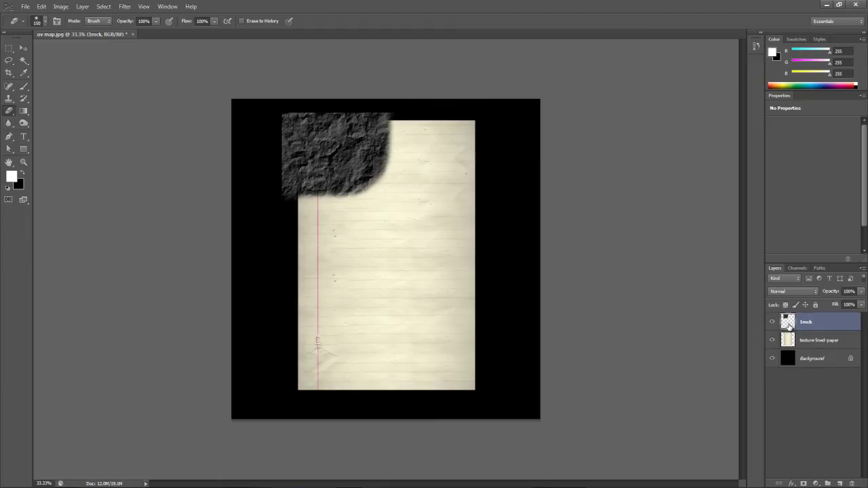
- Hide the rock and paper layers and select the interior of the UV outline on the Background layer with the Magic Wand
{"action": "left_click", "coordinate": [787, 358]}
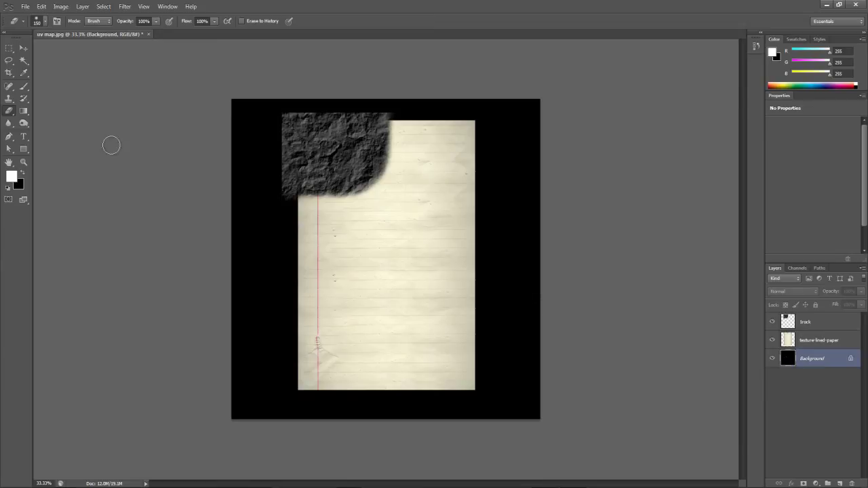
{"action": "left_click", "coordinate": [23, 63]}
{"action": "left_click", "coordinate": [440, 285]}
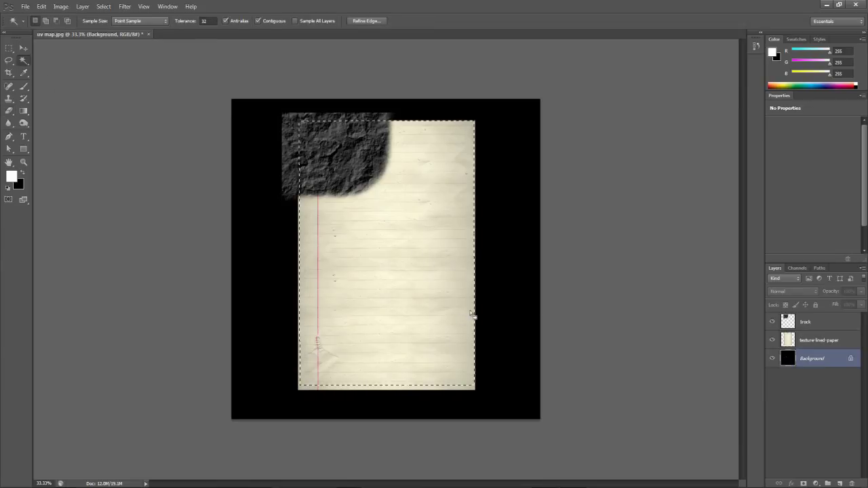
{"action": "key", "text": "ctrl+d"}
{"action": "left_click", "coordinate": [772, 322]}
{"action": "left_click", "coordinate": [772, 339]}
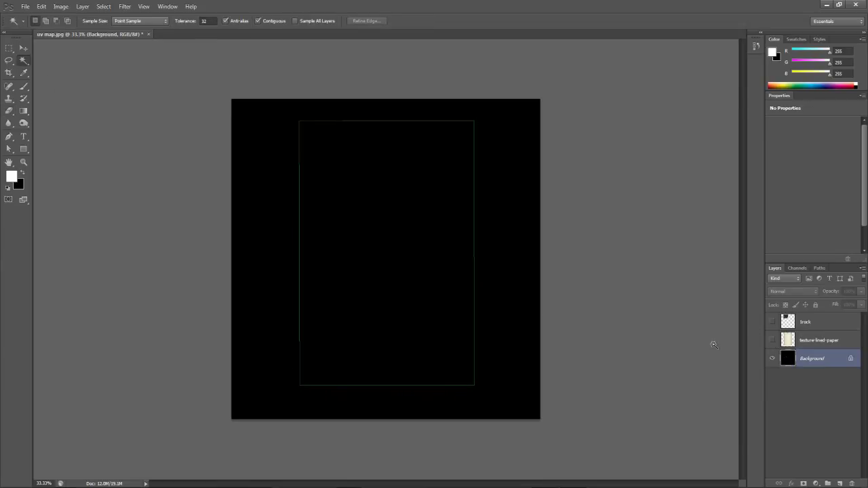
{"action": "left_click", "coordinate": [392, 261]}
- Delete the part of the 1rock layer outside the UV outline by inverting the selection, then deselect and show both texture layers
{"action": "left_click", "coordinate": [786, 322]}
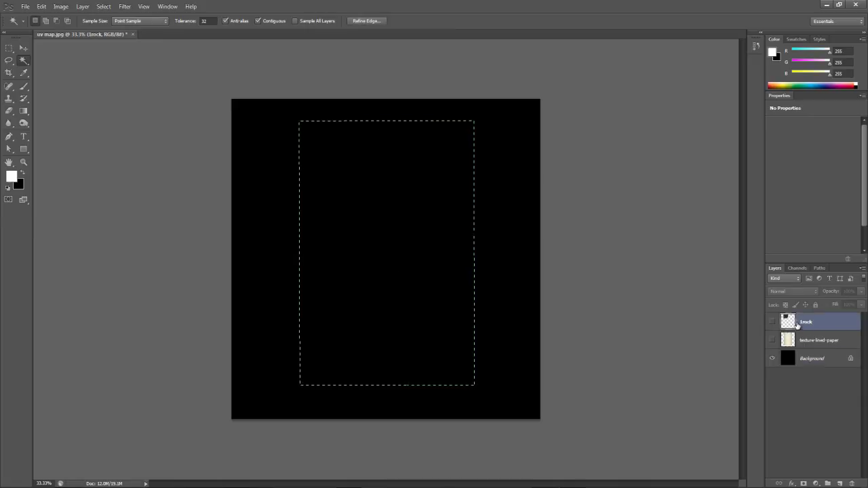
{"action": "left_click", "coordinate": [774, 322]}
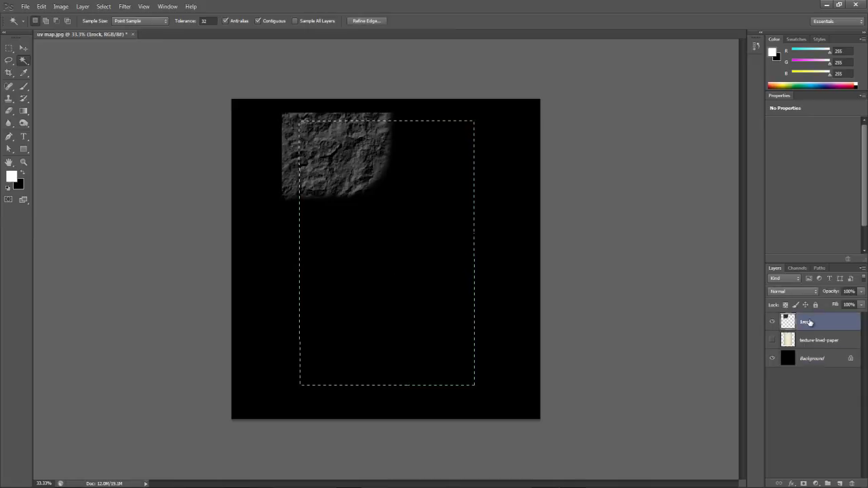
{"action": "key", "text": "ctrl+shift+i"}
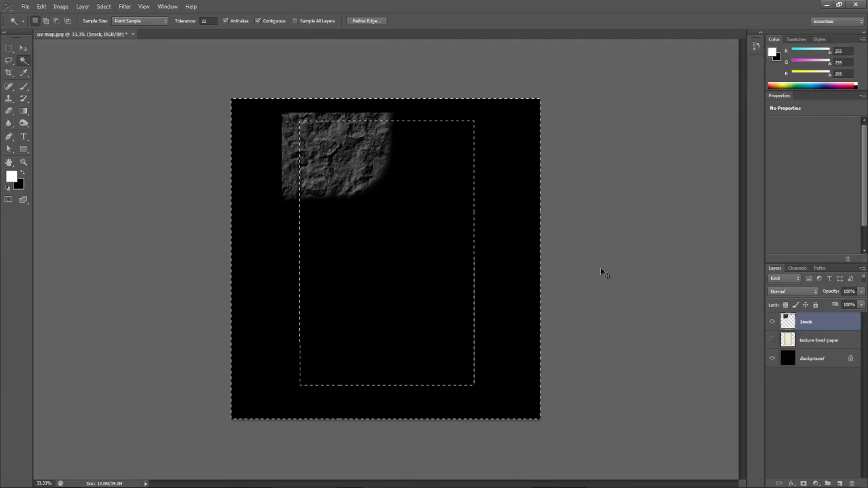
{"action": "key", "text": "Delete"}
{"action": "key", "text": "ctrl+d"}
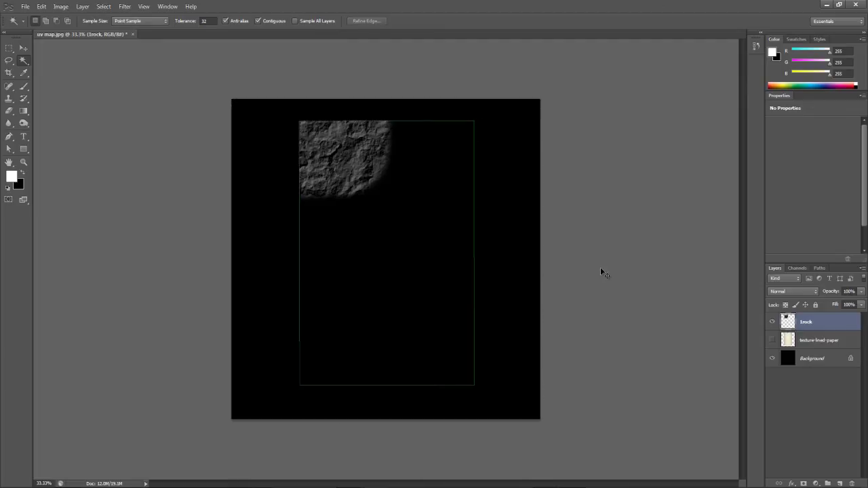
{"action": "left_click", "coordinate": [771, 340]}
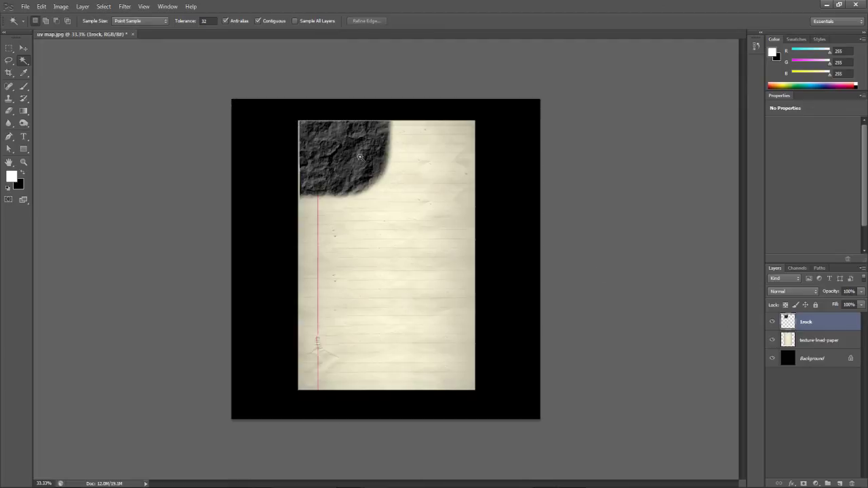
- Enlarge the 1rock layer to about 104% so it overlaps the paper's corner, and check its coverage against the UV outline
{"action": "left_click", "coordinate": [23, 49]}
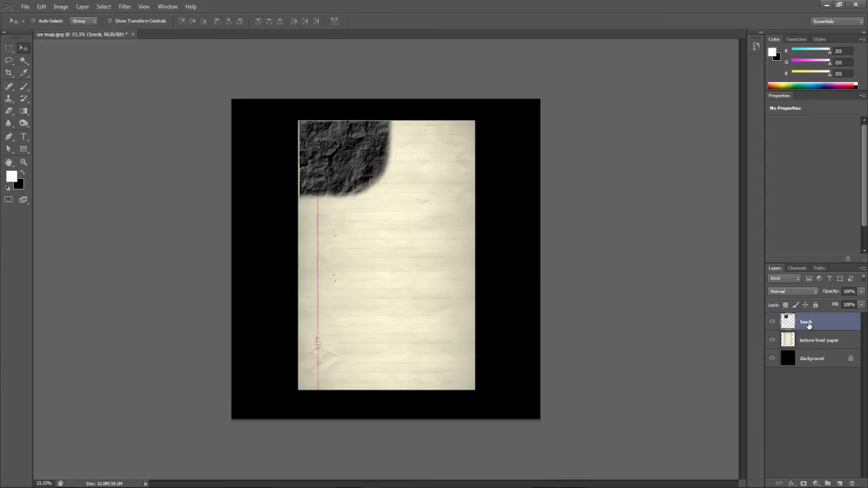
{"action": "key", "text": "ctrl+t"}
{"action": "left_click_drag", "start_coordinate": [396, 121], "coordinate": [381, 140]}
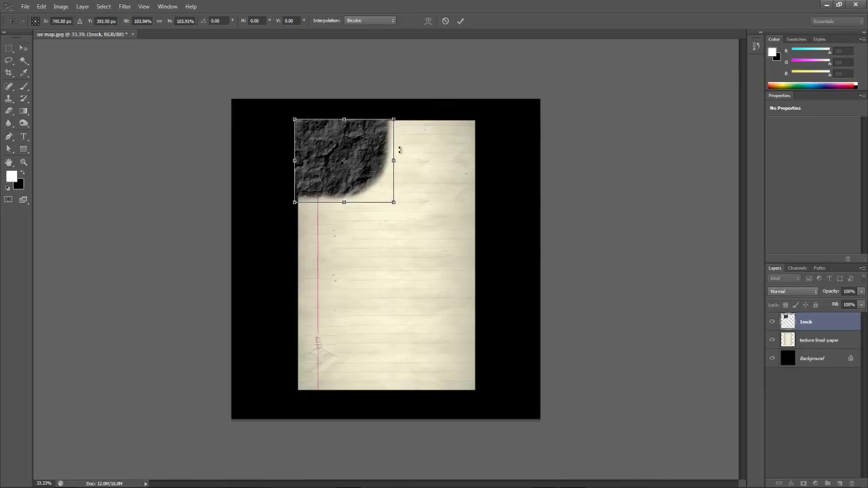
{"action": "key", "text": "Return"}
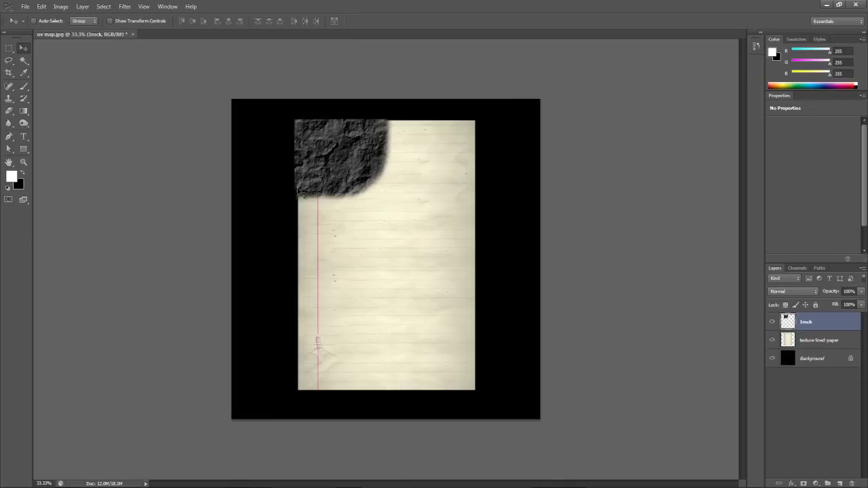
{"action": "left_click", "coordinate": [772, 321]}
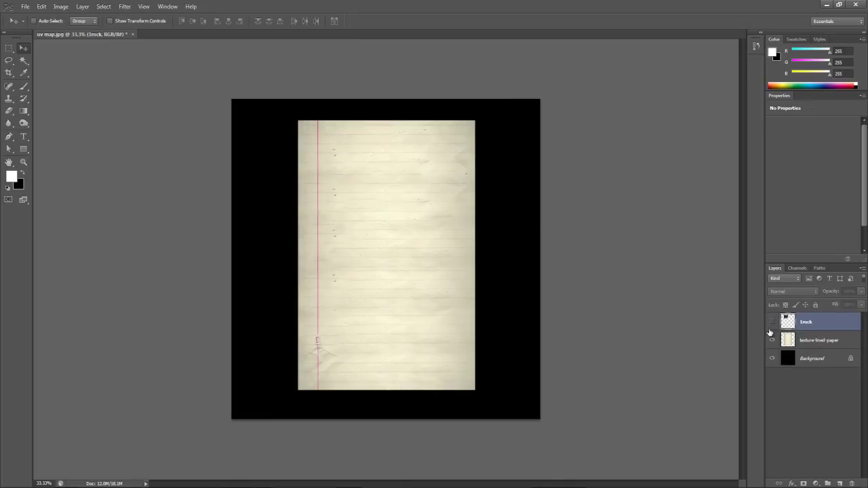
{"action": "left_click", "coordinate": [770, 340]}
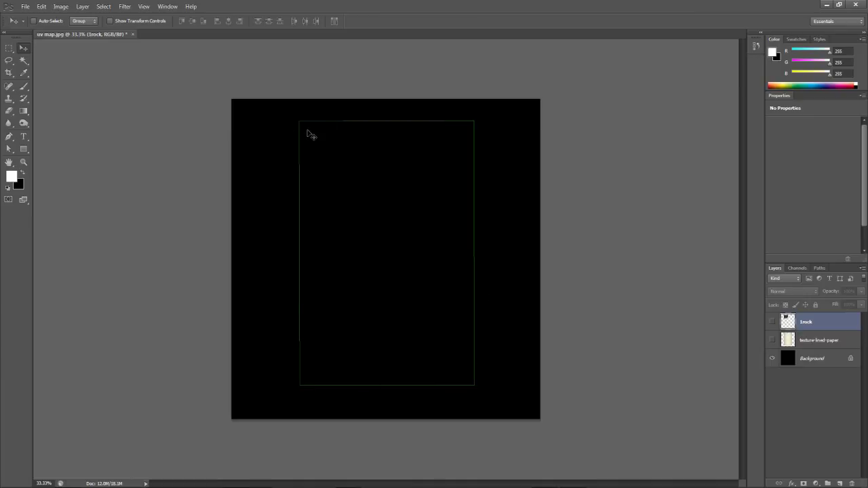
{"action": "left_click", "coordinate": [772, 322]}
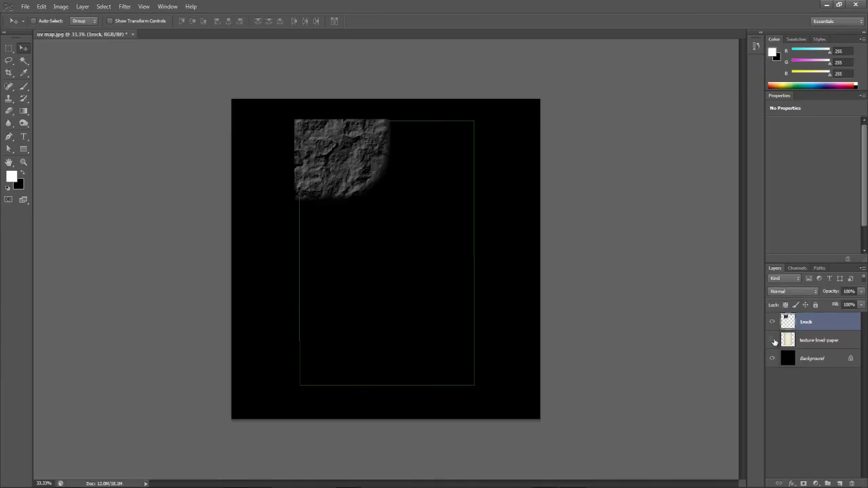
{"action": "left_click", "coordinate": [771, 340]}
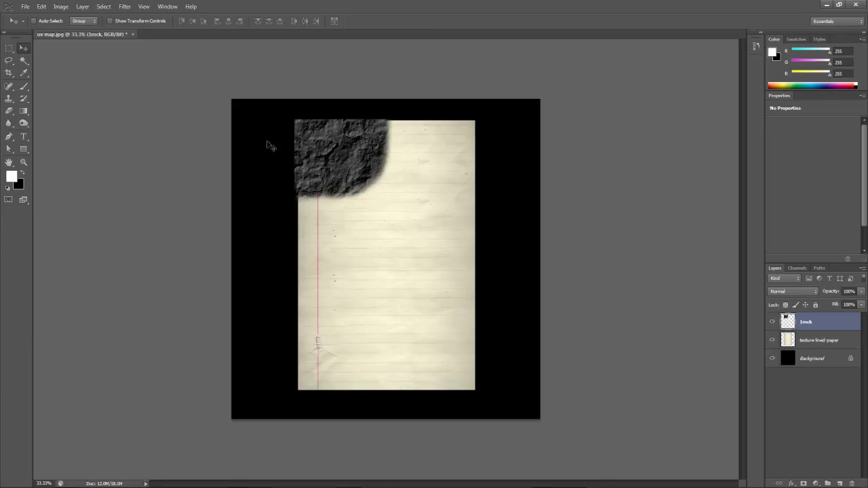
- Try the Overlay blending mode on the 1rock layer and return it to Normal
{"action": "left_click", "coordinate": [22, 6]}
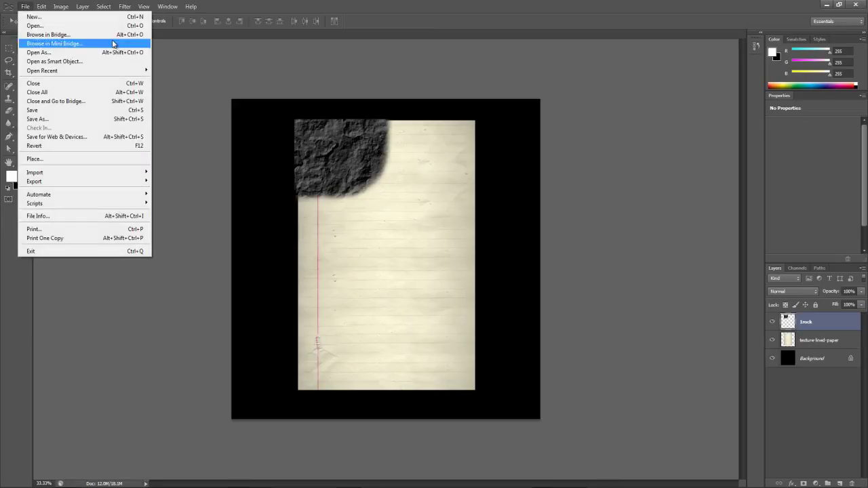
{"action": "left_click", "coordinate": [834, 344]}
{"action": "left_click", "coordinate": [807, 292]}
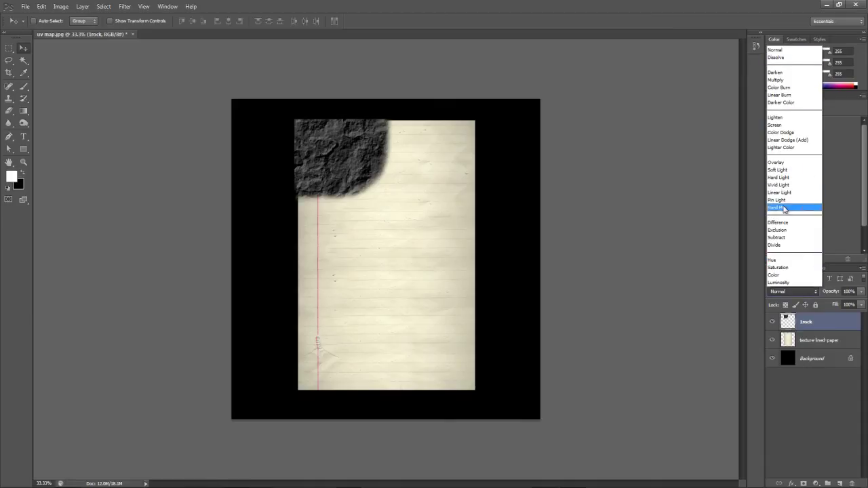
{"action": "left_click", "coordinate": [787, 162]}
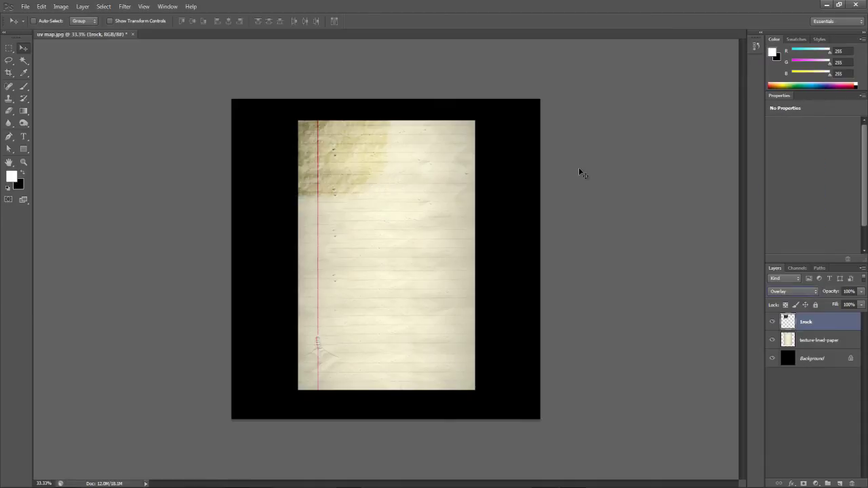
{"action": "left_click", "coordinate": [795, 292]}
{"action": "left_click", "coordinate": [785, 53]}
{"action": "left_click", "coordinate": [792, 385]}
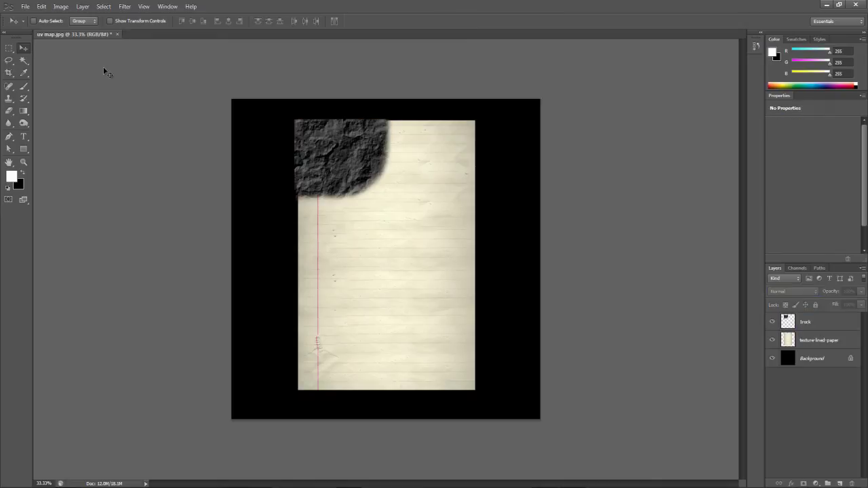
- Save the burnt-paper image as a JPEG copy named texture in the Fuel map tutorial folder on the Desktop
{"action": "left_click", "coordinate": [30, 9]}
{"action": "left_click", "coordinate": [68, 123]}
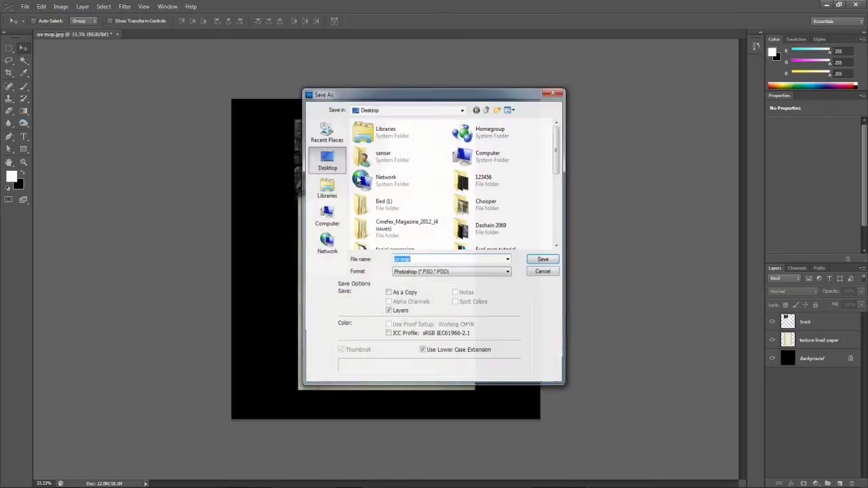
{"action": "scroll", "coordinate": [535, 170], "scroll_direction": "down", "scroll_amount": 2}
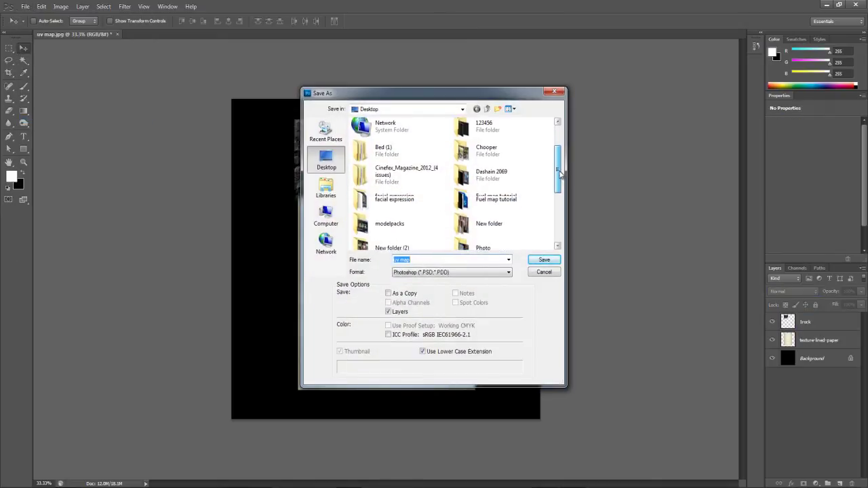
{"action": "double_click", "coordinate": [494, 195]}
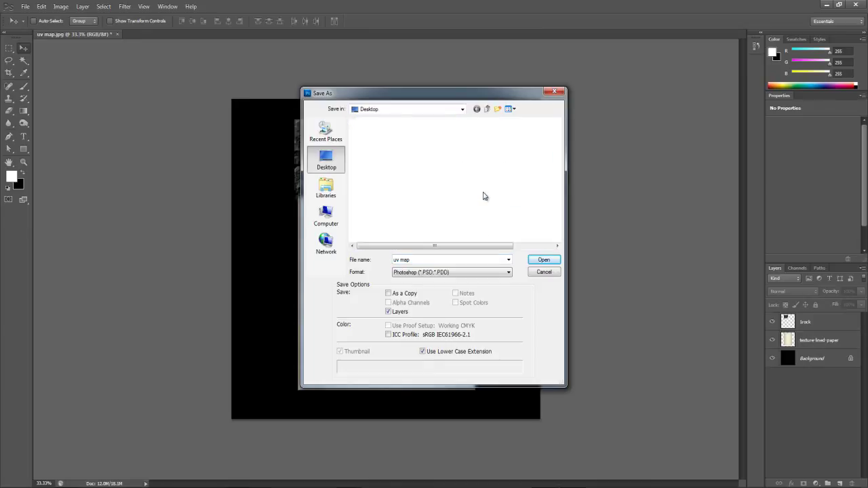
{"action": "left_click", "coordinate": [449, 272]}
{"action": "left_click", "coordinate": [422, 329]}
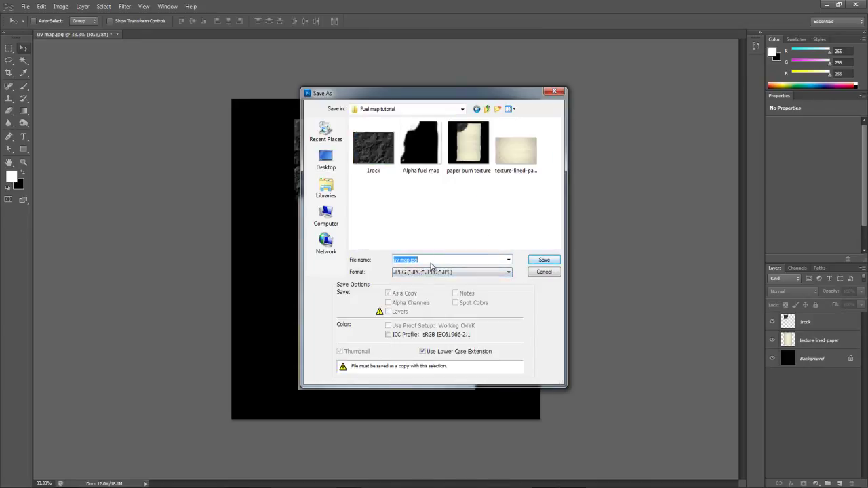
{"action": "type", "text": "t"}
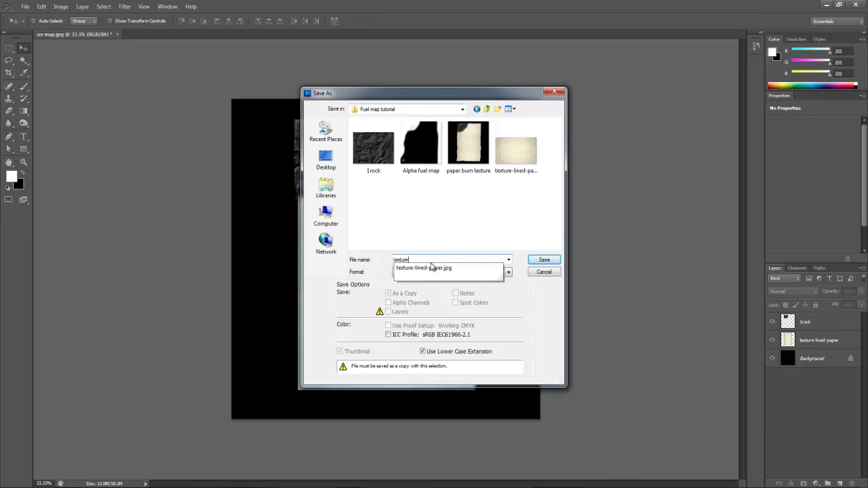
{"action": "type", "text": "exture"}
{"action": "key", "text": "Return"}
{"action": "left_click", "coordinate": [476, 136]}
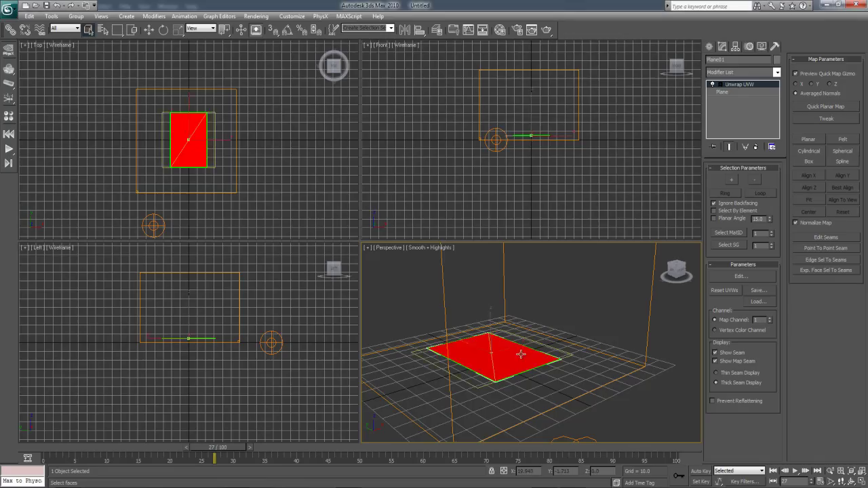
- Switch to 3ds Max and load texture.jpg from the Fuel map tutorial folder as the first material's diffuse bitmap
{"action": "key", "text": "m"}
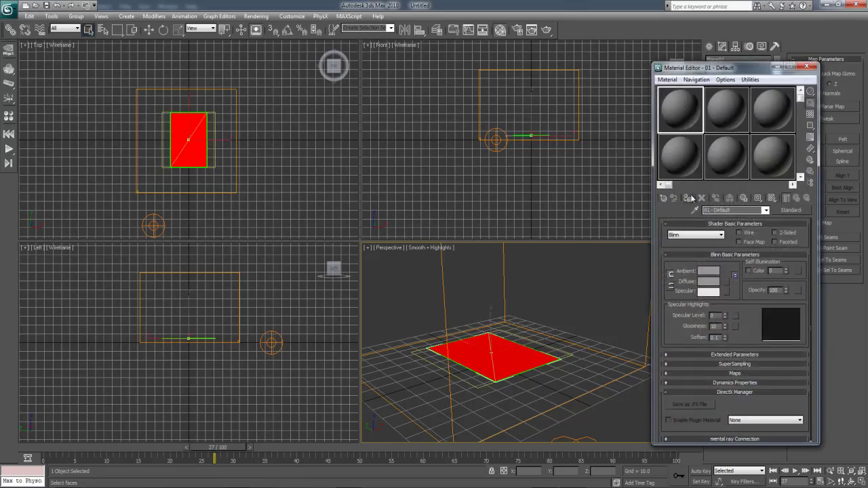
{"action": "left_click", "coordinate": [723, 280]}
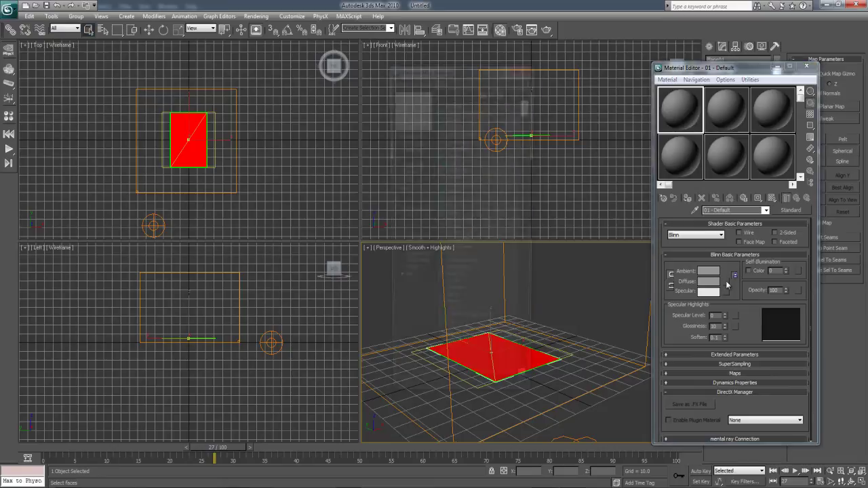
{"action": "double_click", "coordinate": [451, 102]}
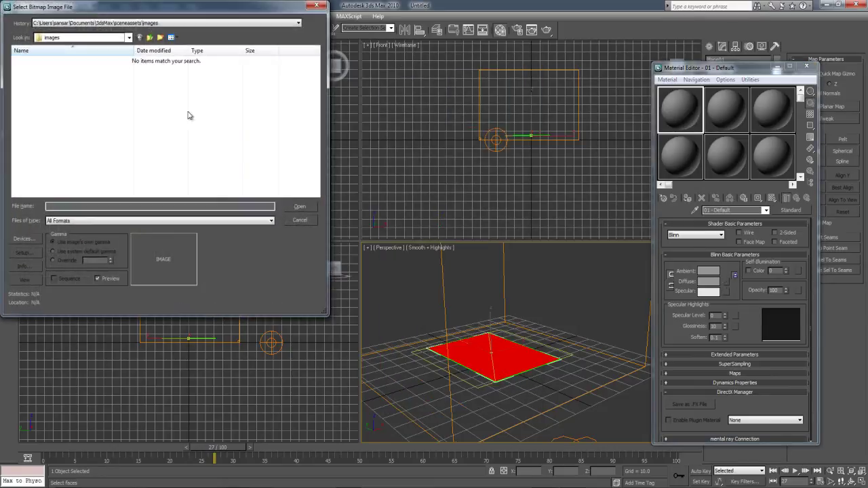
{"action": "left_click", "coordinate": [118, 38]}
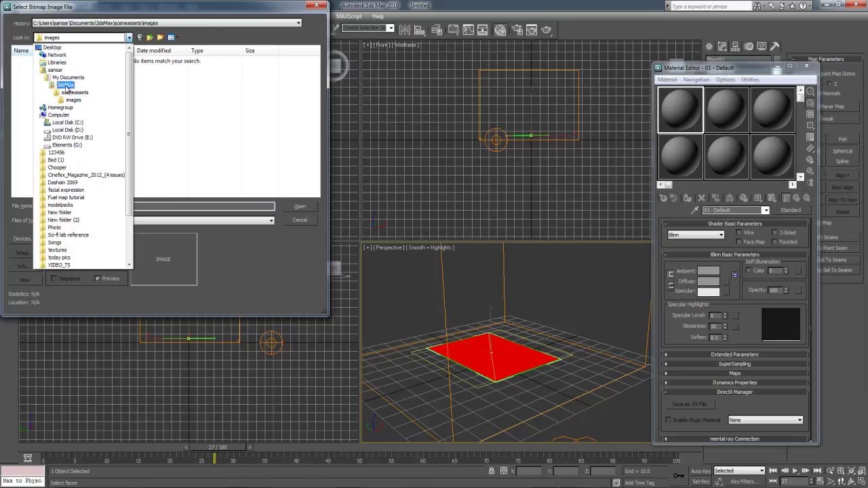
{"action": "left_click", "coordinate": [55, 49]}
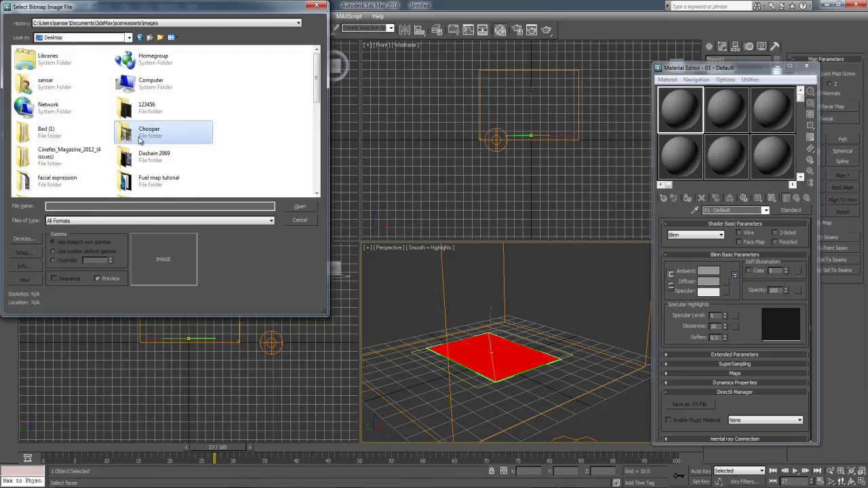
{"action": "scroll", "coordinate": [139, 141], "scroll_direction": "down", "scroll_amount": 3}
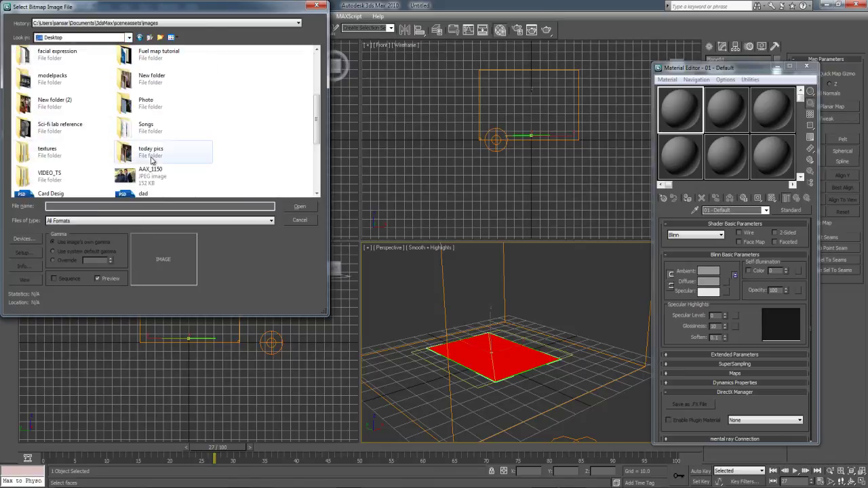
{"action": "double_click", "coordinate": [161, 57]}
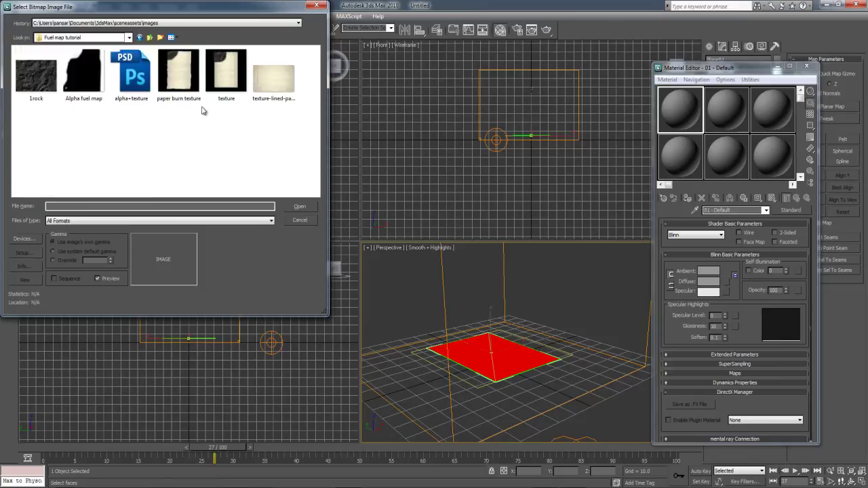
{"action": "left_click", "coordinate": [278, 83]}
{"action": "left_click", "coordinate": [228, 73]}
{"action": "left_click", "coordinate": [300, 206]}
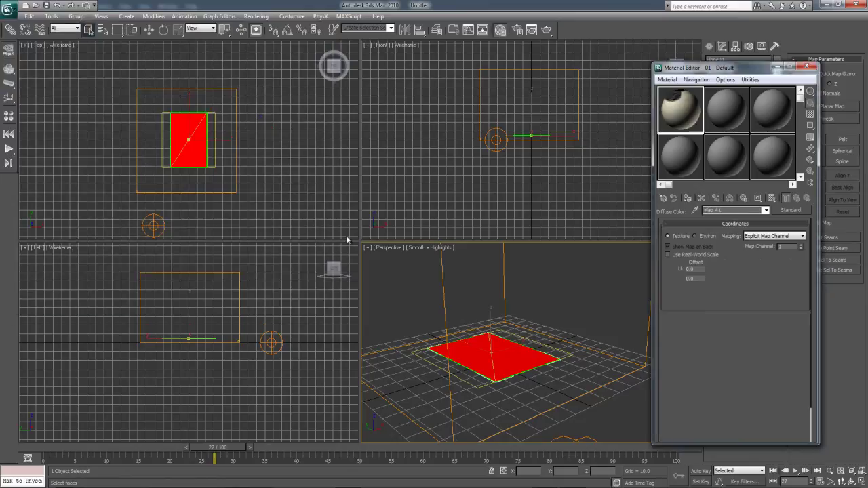
- Assign the textured material to the plane, minimise the Material Editor, and inspect the burnt corner in the perspective view
{"action": "left_click", "coordinate": [686, 198]}
{"action": "left_click", "coordinate": [573, 361]}
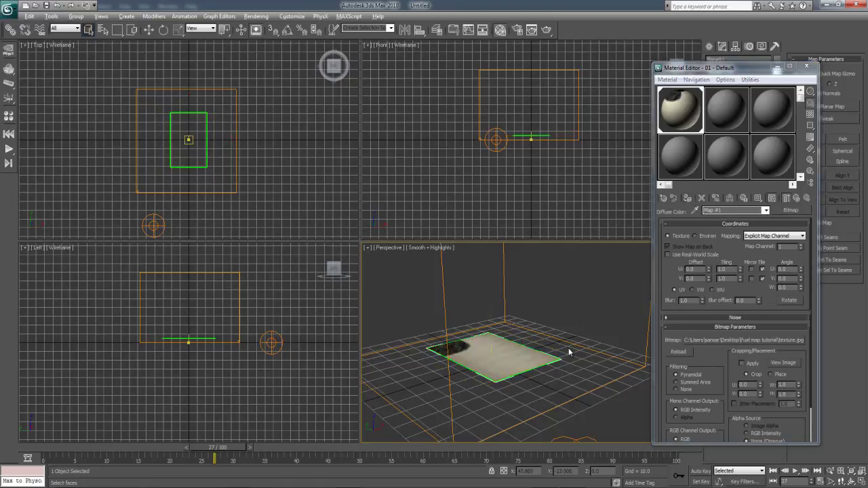
{"action": "middle_click_drag", "start_coordinate": [573, 358], "coordinate": [565, 360], "text": "alt"}
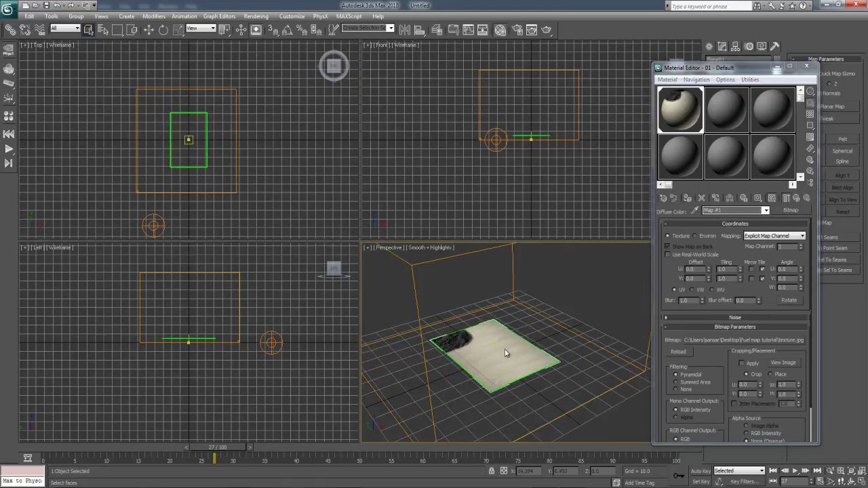
{"action": "left_click", "coordinate": [776, 67]}
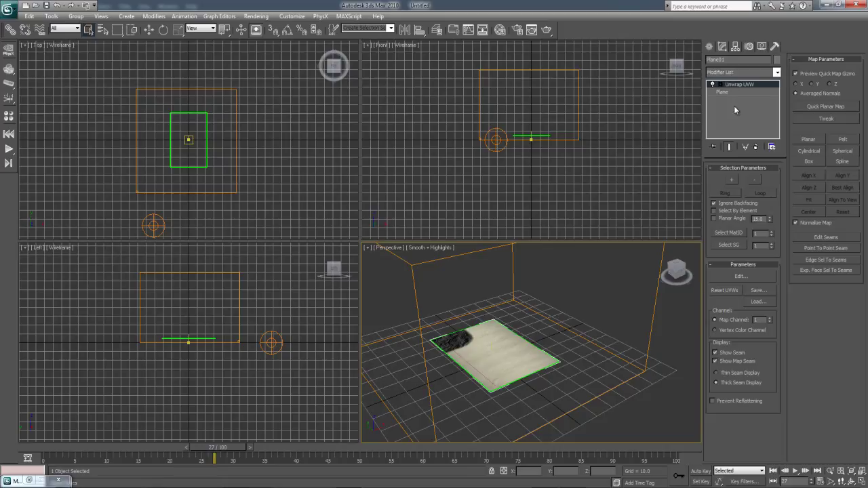
{"action": "left_click", "coordinate": [709, 46]}
{"action": "middle_click_drag", "start_coordinate": [596, 271], "coordinate": [564, 314], "text": "alt"}
{"action": "scroll", "coordinate": [553, 350], "scroll_direction": "up", "scroll_amount": 5}
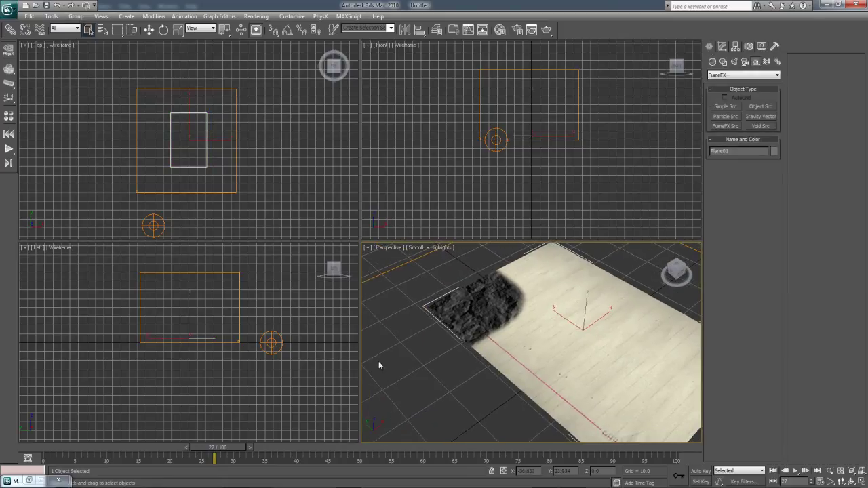
- Switch back to Photoshop and fill the texture-lined-paper layer's content with black, leaving no layer selected
{"action": "key", "text": "alt+Tab"}
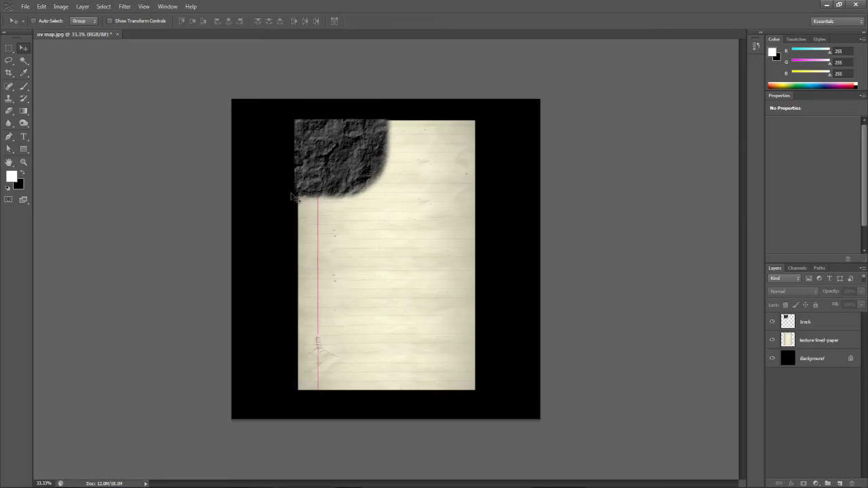
{"action": "left_click", "coordinate": [806, 322]}
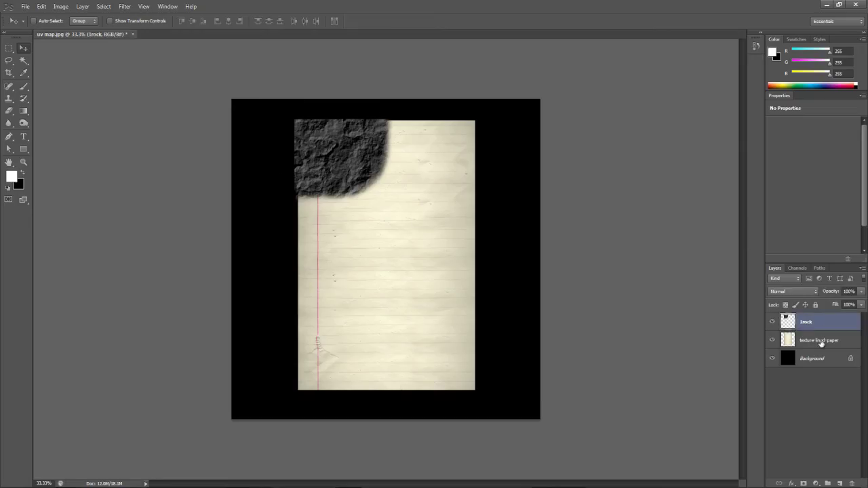
{"action": "left_click", "coordinate": [822, 342]}
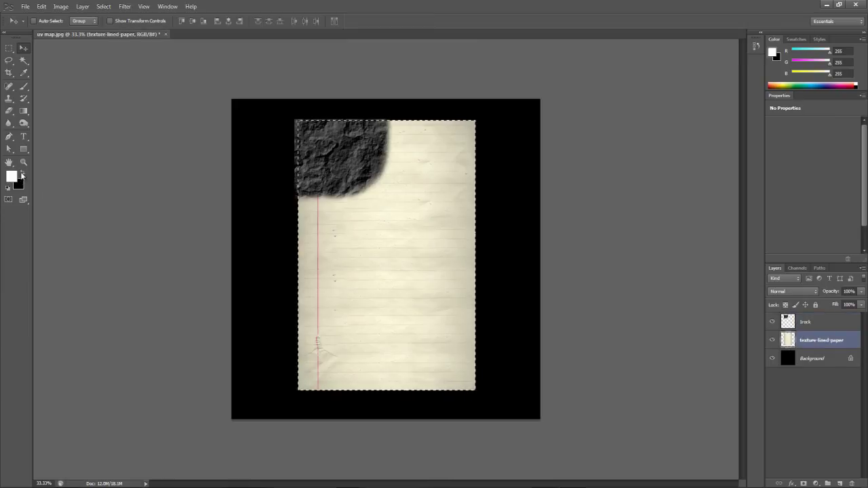
{"action": "left_click", "coordinate": [21, 173]}
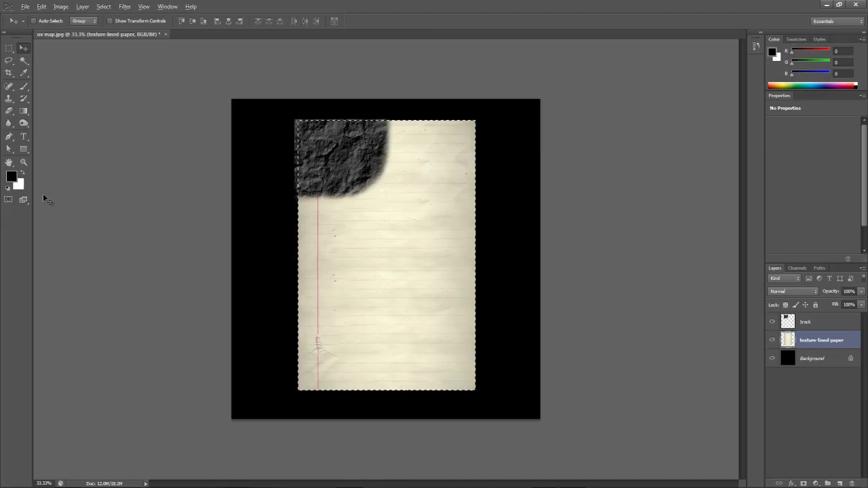
{"action": "key", "text": "alt+BackSpace"}
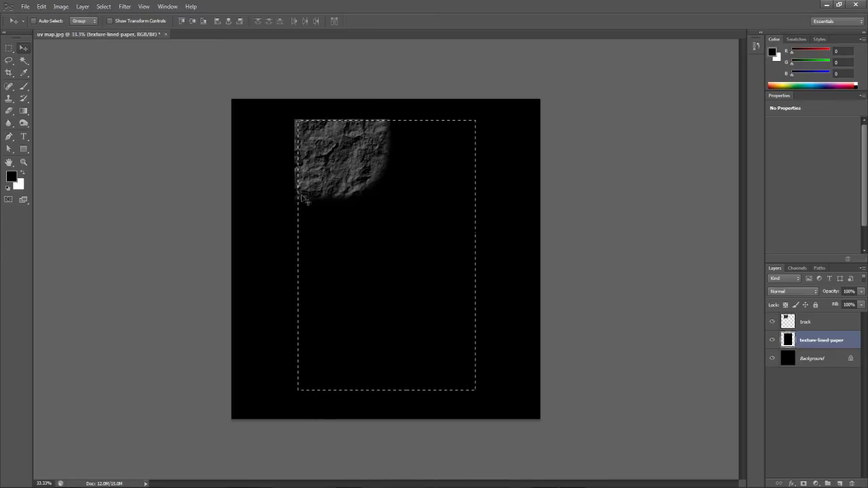
{"action": "left_click", "coordinate": [786, 373]}
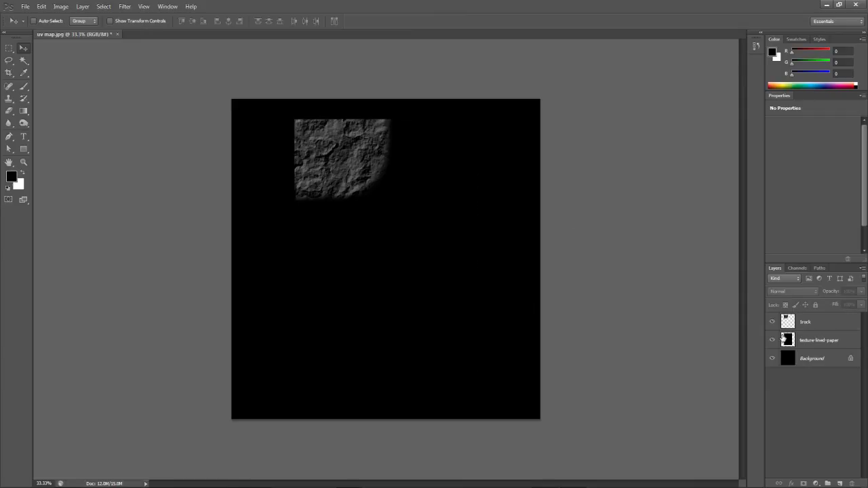
- Fill the rock shape on the 1rock layer with white through its own selection, then deselect
{"action": "left_click", "coordinate": [788, 321]}
{"action": "left_click", "coordinate": [788, 321], "text": "ctrl"}
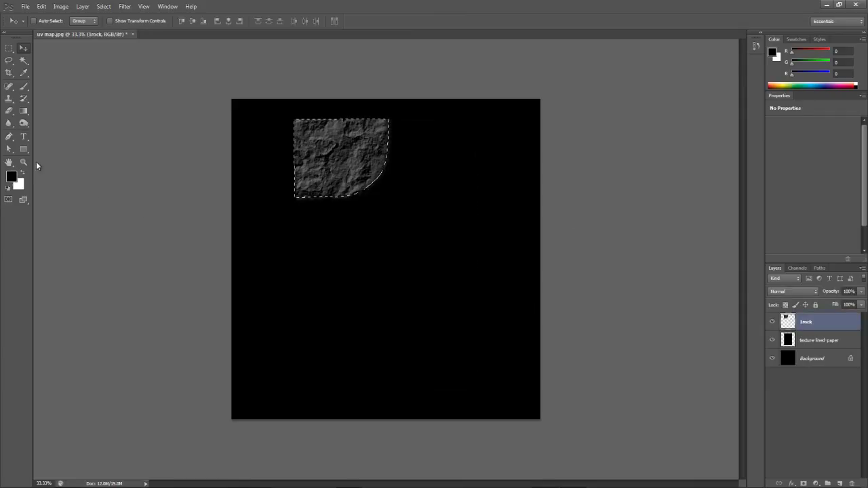
{"action": "left_click", "coordinate": [21, 173]}
{"action": "key", "text": "alt+BackSpace"}
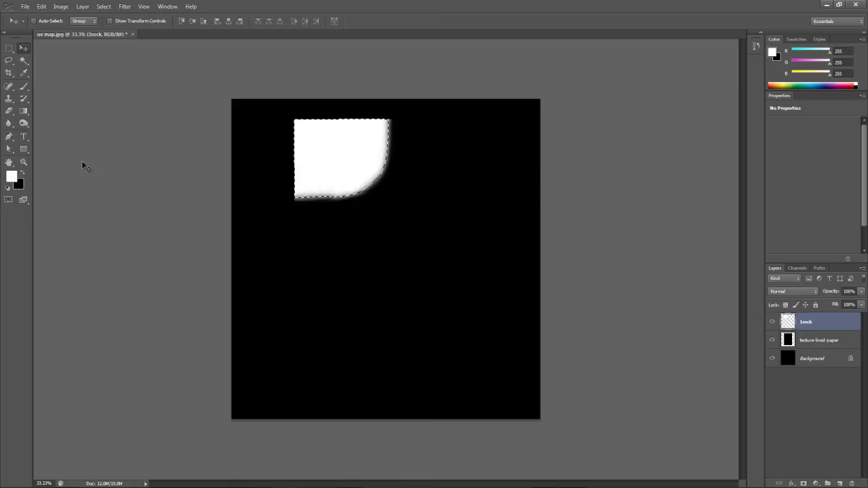
{"action": "key", "text": "ctrl+d"}
- Fade the white shape's curved edge on the 1rock layer with the Eraser, enlarging the brush to 800 px
{"action": "scroll", "coordinate": [397, 177], "scroll_direction": "up", "scroll_amount": 3, "text": "alt"}
{"action": "left_click_drag", "start_coordinate": [170, 302], "coordinate": [229, 359]}
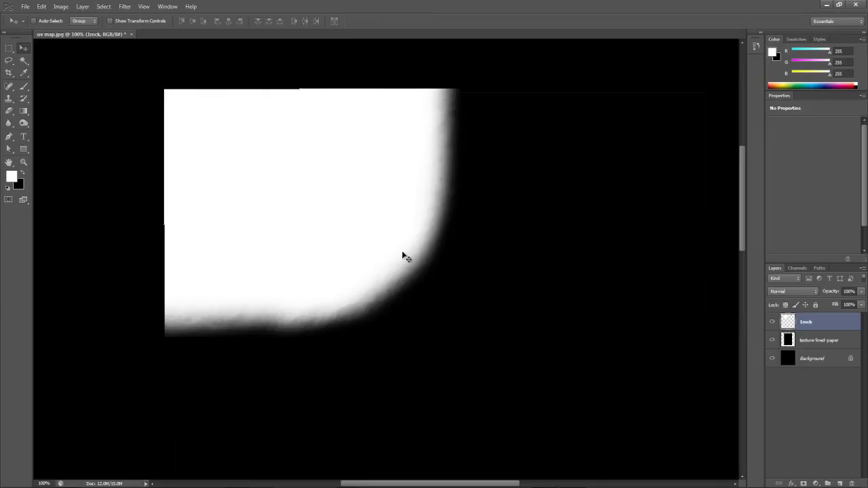
{"action": "left_click", "coordinate": [9, 111]}
{"action": "mouse_move", "coordinate": [202, 354]}
{"action": "left_mouse_down"}
{"action": "mouse_move", "coordinate": [158, 364]}
{"action": "mouse_move", "coordinate": [247, 375]}
{"action": "mouse_move", "coordinate": [249, 416]}
{"action": "mouse_move", "coordinate": [373, 408]}
{"action": "mouse_move", "coordinate": [489, 345]}
{"action": "mouse_move", "coordinate": [581, 188]}
{"action": "mouse_move", "coordinate": [579, 235]}
{"action": "left_mouse_up"}
{"action": "key", "text": "bracketright"}
{"action": "key", "text": "bracketright"}
{"action": "key", "text": "bracketright"}
{"action": "key", "text": "bracketright"}
{"action": "key", "text": "bracketright"}
{"action": "key", "text": "bracketright"}
{"action": "key", "text": "bracketright"}
{"action": "key", "text": "bracketright"}
{"action": "right_click", "coordinate": [575, 236]}
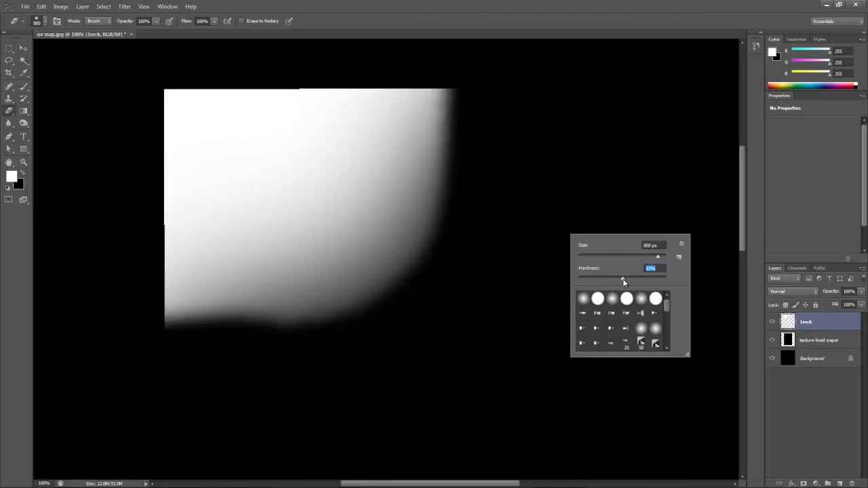
{"action": "left_click", "coordinate": [258, 484]}
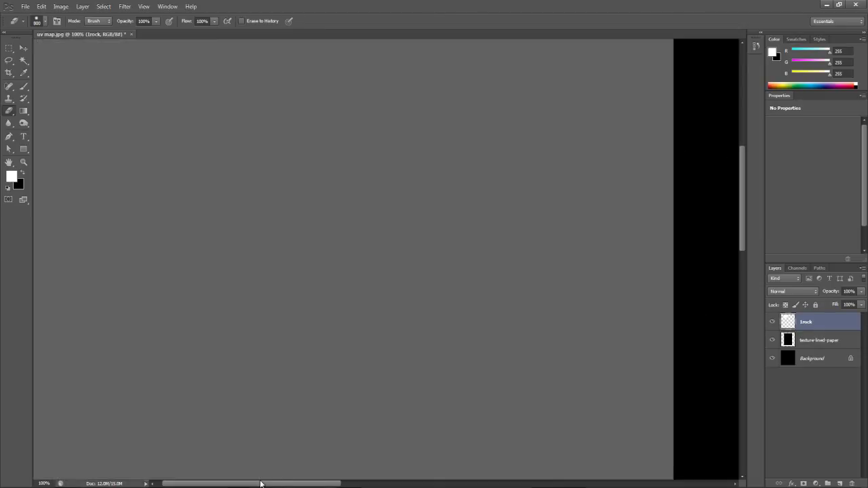
{"action": "scroll", "coordinate": [454, 238], "scroll_direction": "down", "scroll_amount": 2, "text": "alt"}
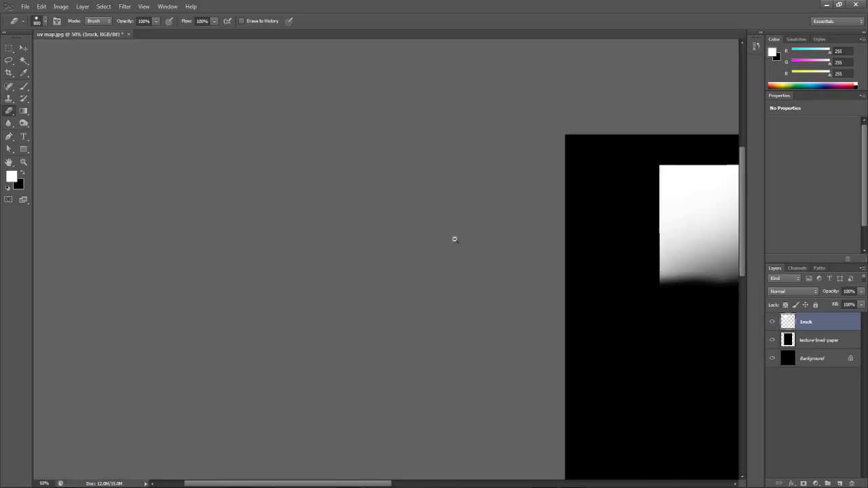
{"action": "scroll", "coordinate": [276, 231], "scroll_direction": "down", "scroll_amount": 1, "text": "alt"}
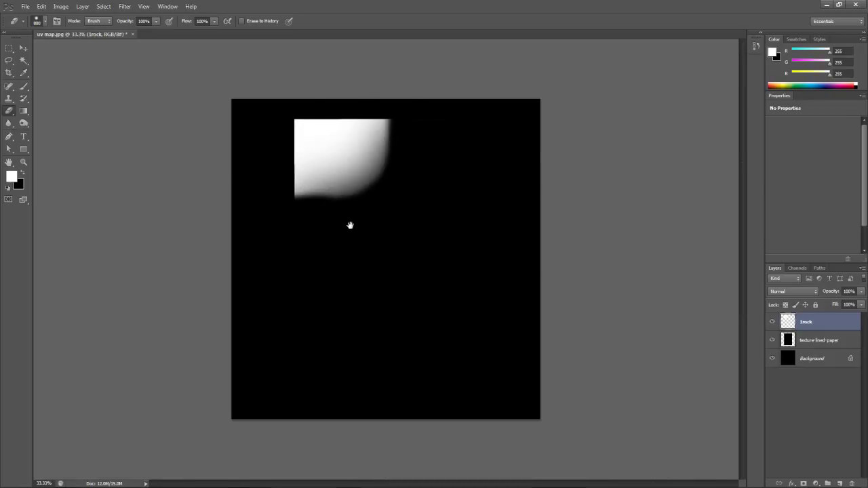
- Load the 1rock shape as a selection and add monochromatic uniform noise of about 353% to it
{"action": "left_click", "coordinate": [788, 324], "text": "ctrl"}
{"action": "left_click", "coordinate": [125, 7]}
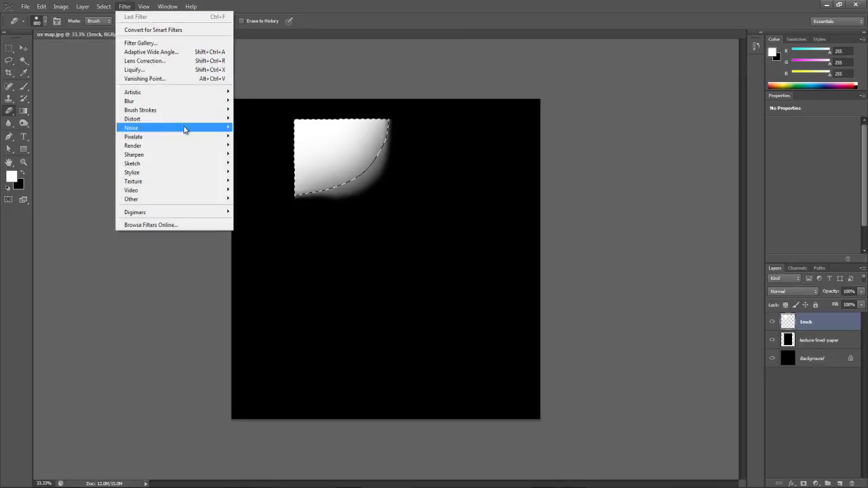
{"action": "mouse_move", "coordinate": [184, 128]}
{"action": "left_click", "coordinate": [266, 127]}
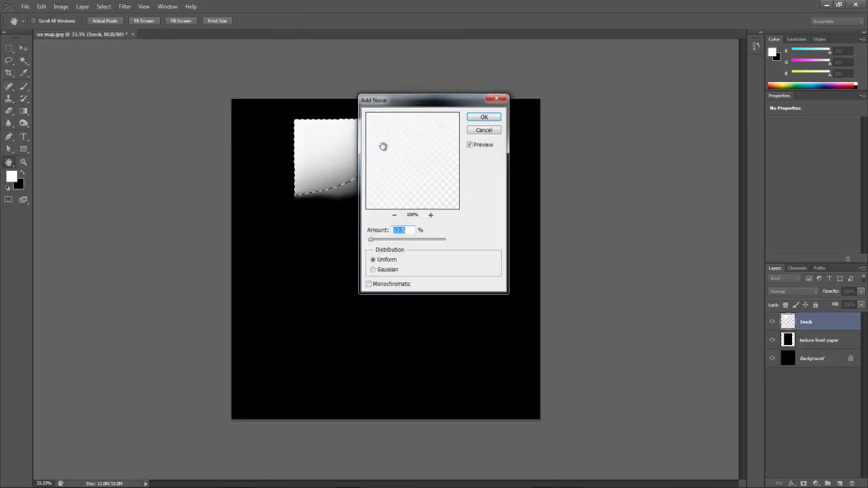
{"action": "left_click", "coordinate": [388, 285]}
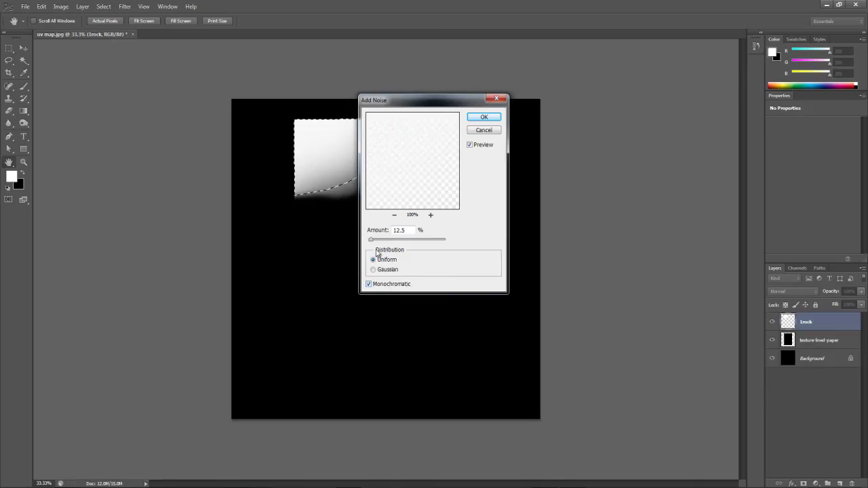
{"action": "left_click_drag", "start_coordinate": [370, 240], "coordinate": [430, 243]}
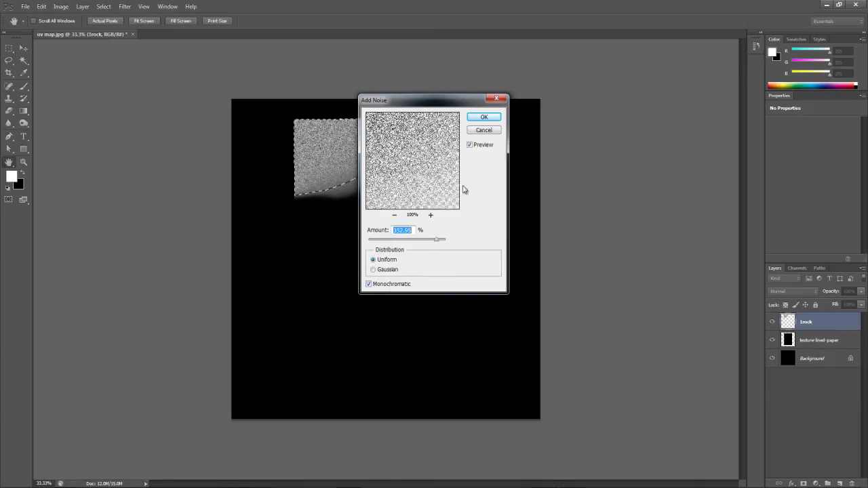
{"action": "left_click", "coordinate": [484, 117]}
{"action": "key", "text": "e"}
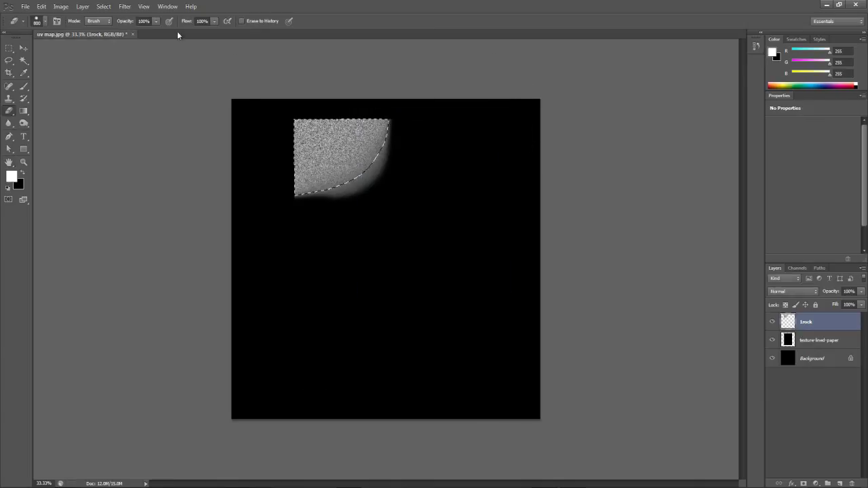
- Apply the Glass distortion filter to the selected shape with Distortion 17, Frosted texture and increased scaling
{"action": "left_click", "coordinate": [125, 7]}
{"action": "mouse_move", "coordinate": [168, 102]}
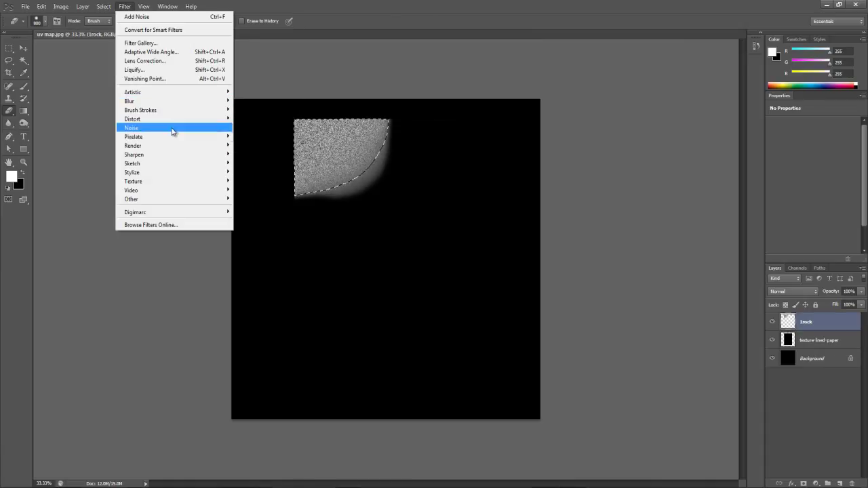
{"action": "mouse_move", "coordinate": [184, 133]}
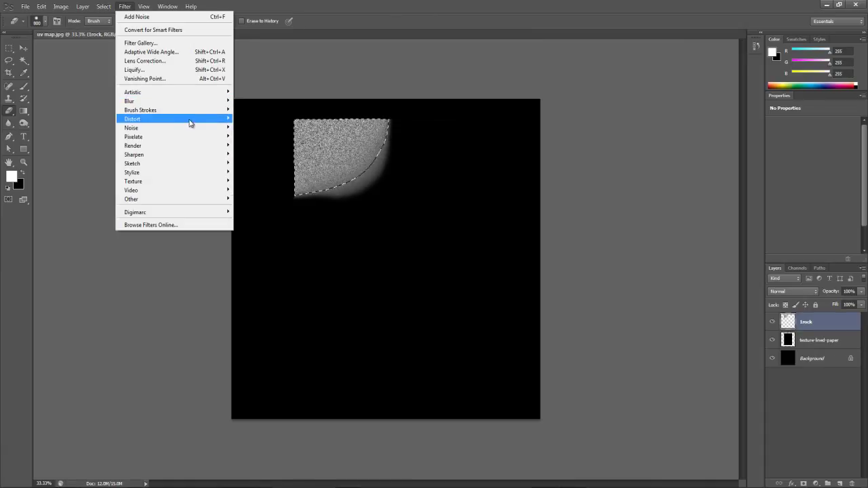
{"action": "left_click", "coordinate": [284, 137]}
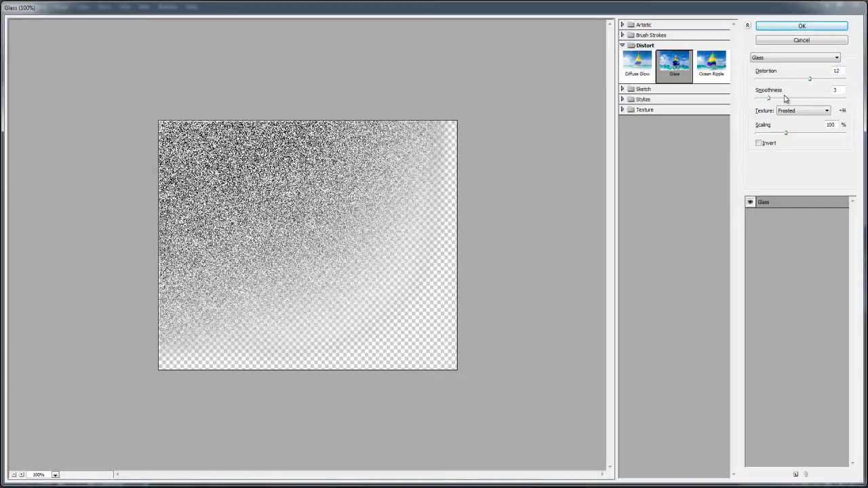
{"action": "left_click_drag", "start_coordinate": [809, 79], "coordinate": [831, 78]}
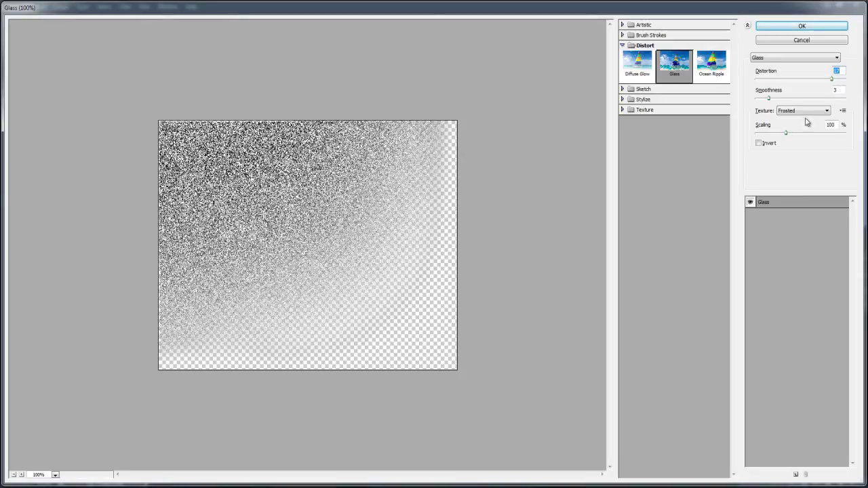
{"action": "left_click_drag", "start_coordinate": [787, 133], "coordinate": [829, 138]}
{"action": "left_click", "coordinate": [807, 27]}
- Soften the noisy shape with a Gaussian Blur of increased radius, then clear the selection
{"action": "left_click", "coordinate": [125, 7]}
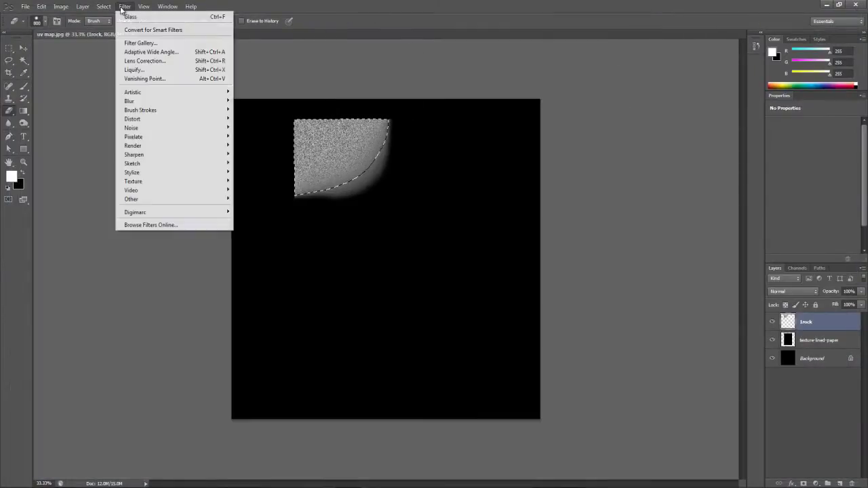
{"action": "left_click", "coordinate": [265, 130]}
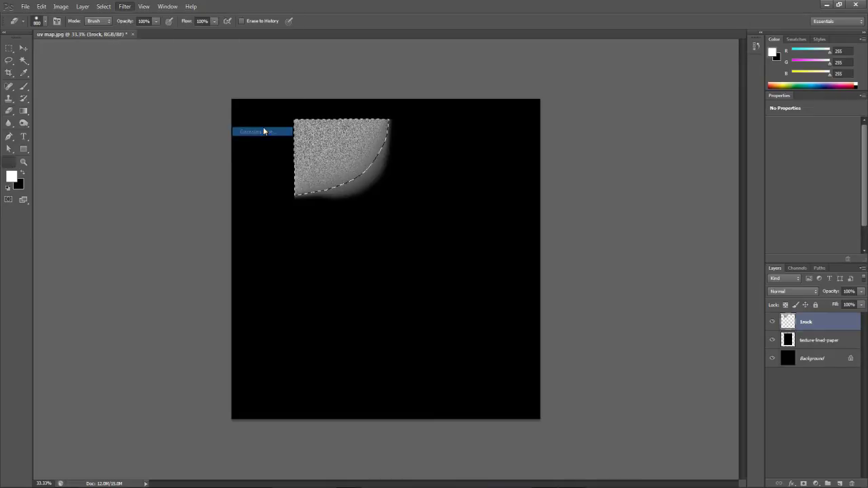
{"action": "left_click_drag", "start_coordinate": [372, 255], "coordinate": [398, 257]}
{"action": "left_click", "coordinate": [484, 131]}
{"action": "key", "text": "e"}
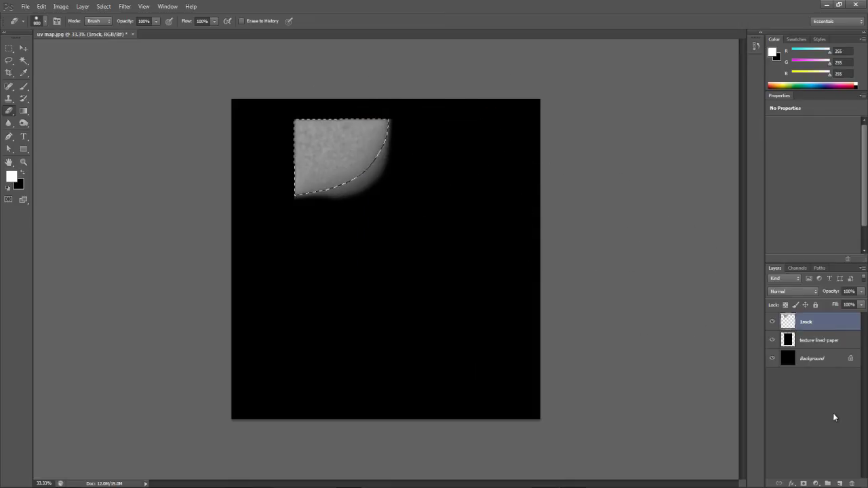
{"action": "left_click", "coordinate": [820, 383]}
{"action": "key", "text": "ctrl+d"}
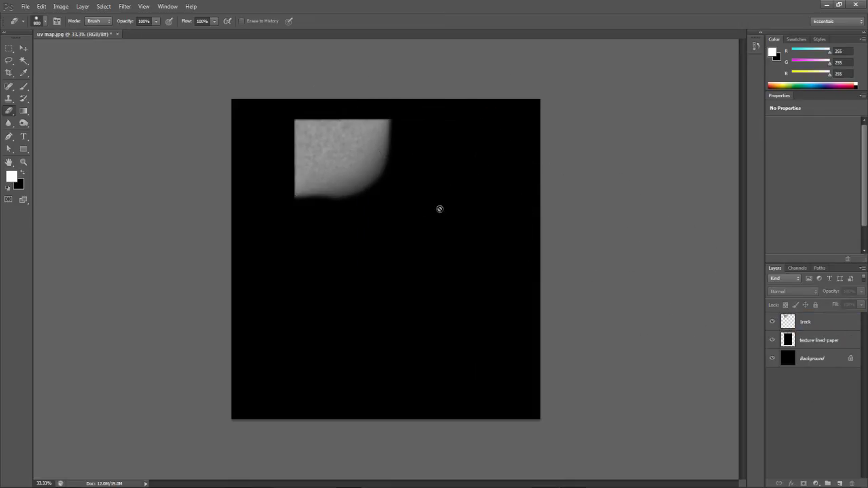
- Paint scattered short black dashes and dots over the grey shape on the 1rock layer with a 15 px brush
{"action": "left_click", "coordinate": [803, 324]}
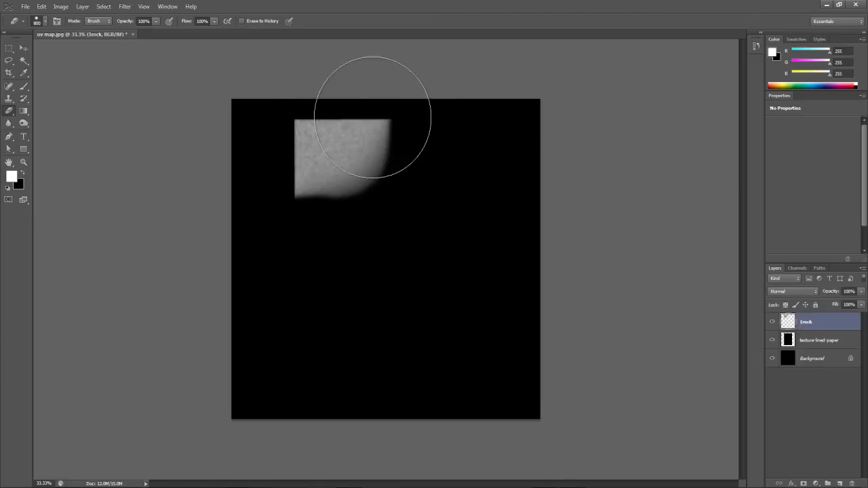
{"action": "left_click", "coordinate": [23, 86]}
{"action": "left_click", "coordinate": [22, 174]}
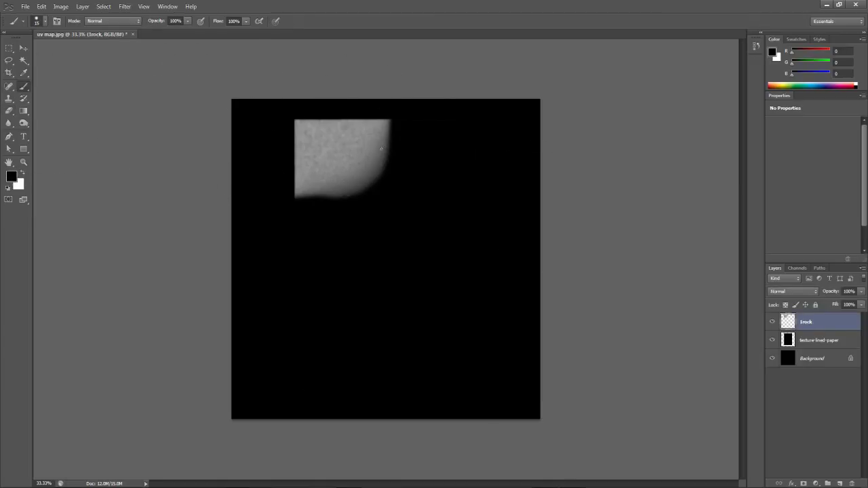
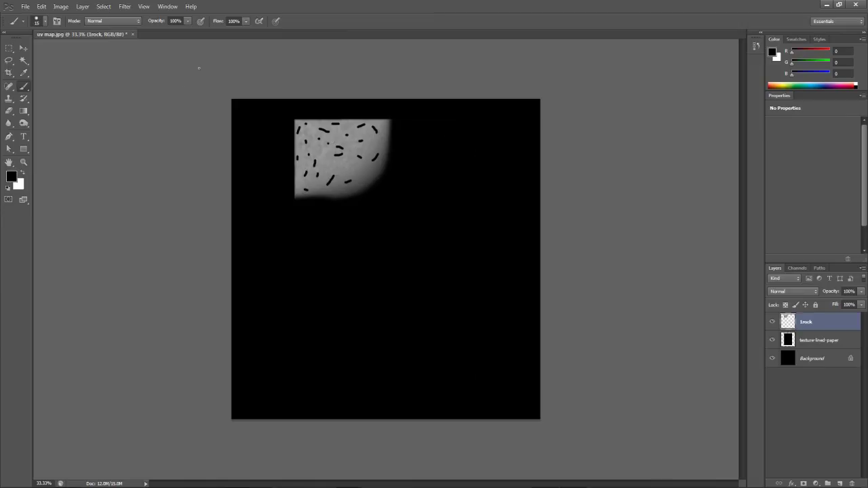
- Save the image as a JPEG named fuel map in the Fuel map tutorial folder and close uv map.jpg without saving changes
{"action": "left_click", "coordinate": [25, 7]}
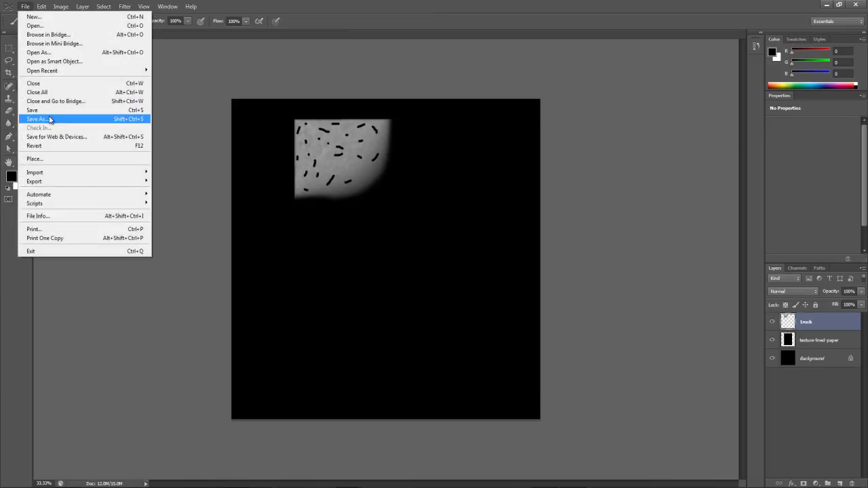
{"action": "left_click", "coordinate": [51, 118]}
{"action": "scroll", "coordinate": [481, 197], "scroll_direction": "down", "scroll_amount": 3}
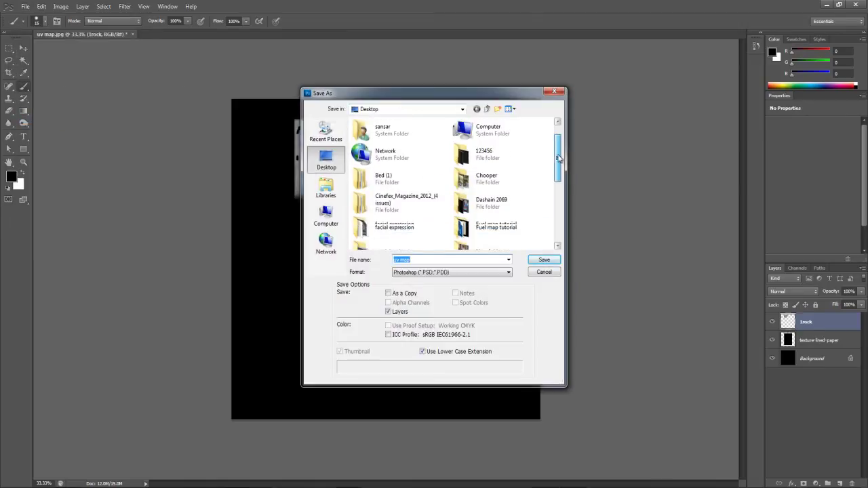
{"action": "double_click", "coordinate": [486, 190]}
{"action": "left_click", "coordinate": [447, 271]}
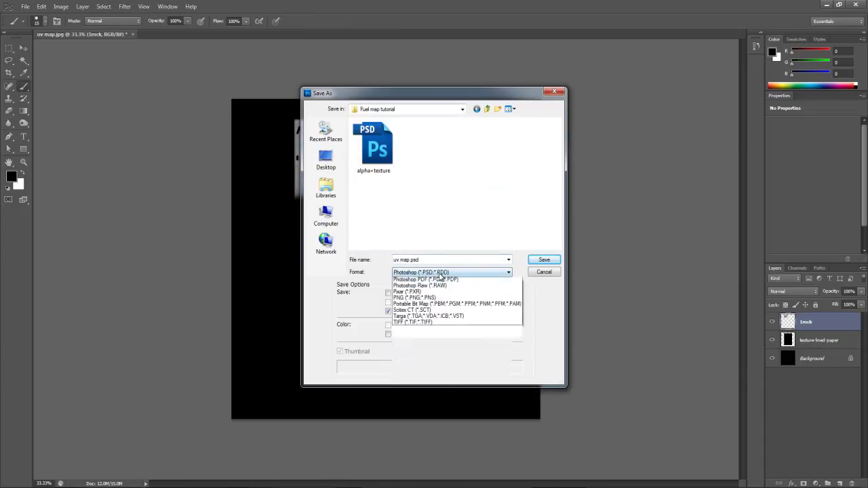
{"action": "left_click", "coordinate": [417, 331]}
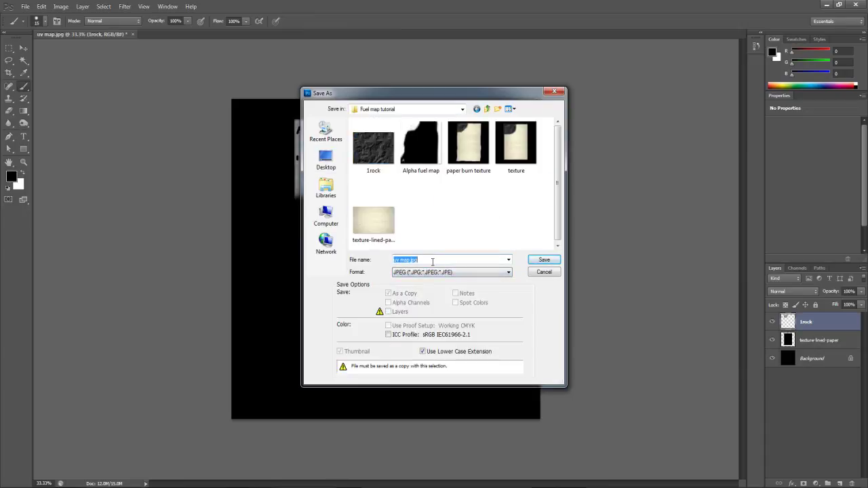
{"action": "type", "text": "fuel map"}
{"action": "key", "text": "Return"}
{"action": "left_click", "coordinate": [486, 135]}
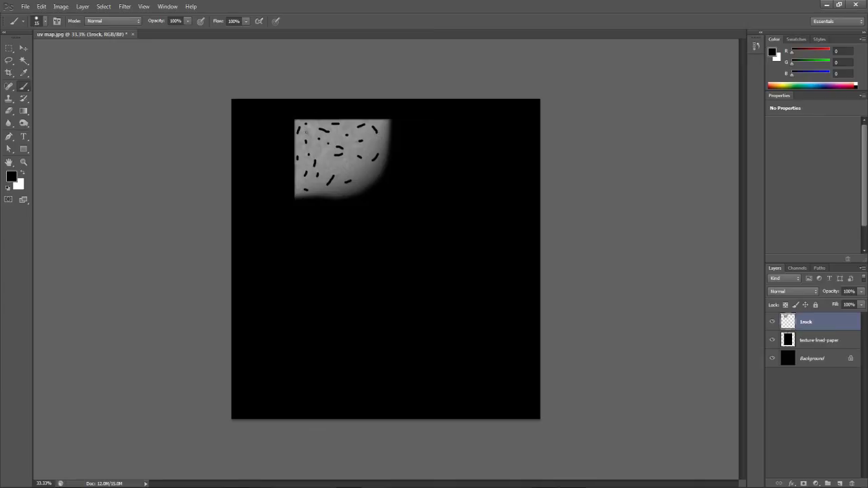
{"action": "left_click", "coordinate": [133, 35]}
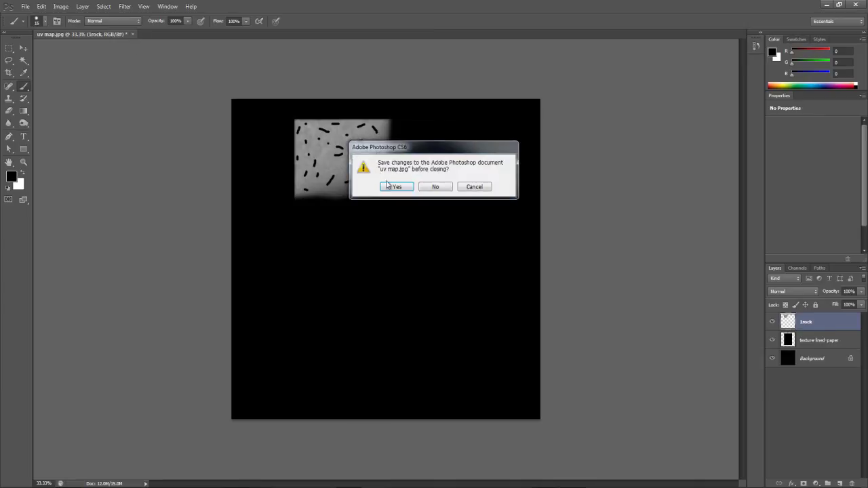
{"action": "left_click", "coordinate": [437, 188]}
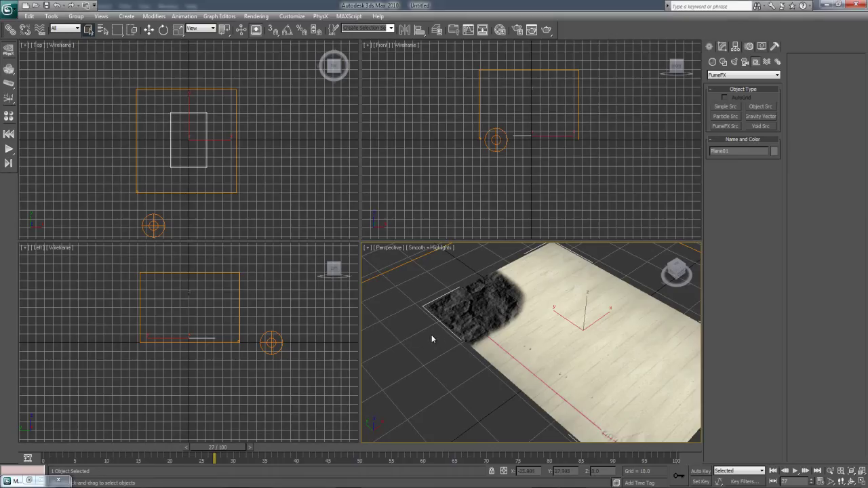
- In 3ds Max, select the FumeFX container around the plane and open its FumeFX settings window
{"action": "scroll", "coordinate": [431, 339], "scroll_direction": "down", "scroll_amount": 10}
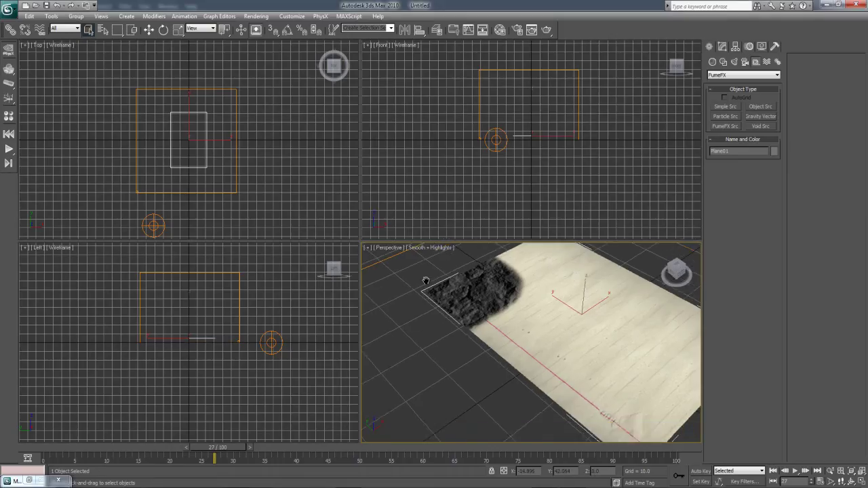
{"action": "middle_click_drag", "start_coordinate": [450, 298], "coordinate": [542, 326], "text": "alt"}
{"action": "left_click", "coordinate": [530, 297]}
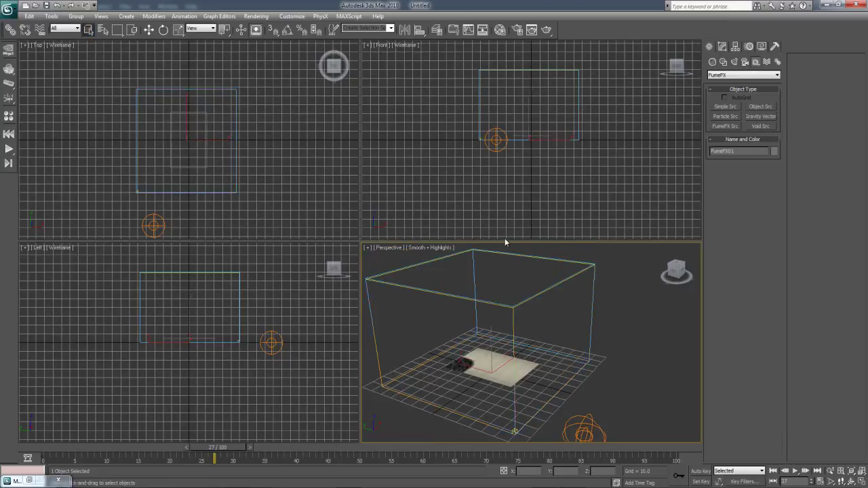
{"action": "left_click", "coordinate": [722, 46]}
{"action": "left_click", "coordinate": [733, 181]}
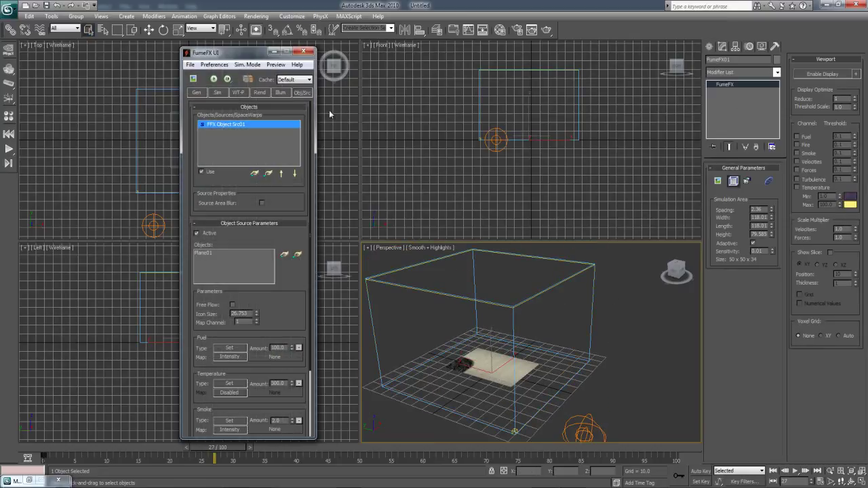
- Set the object source's Fuel map to Source from Intensity, with the FumeFX window moved aside
{"action": "left_click_drag", "start_coordinate": [255, 54], "coordinate": [189, 57]}
{"action": "scroll", "coordinate": [231, 306], "scroll_direction": "down", "scroll_amount": 3}
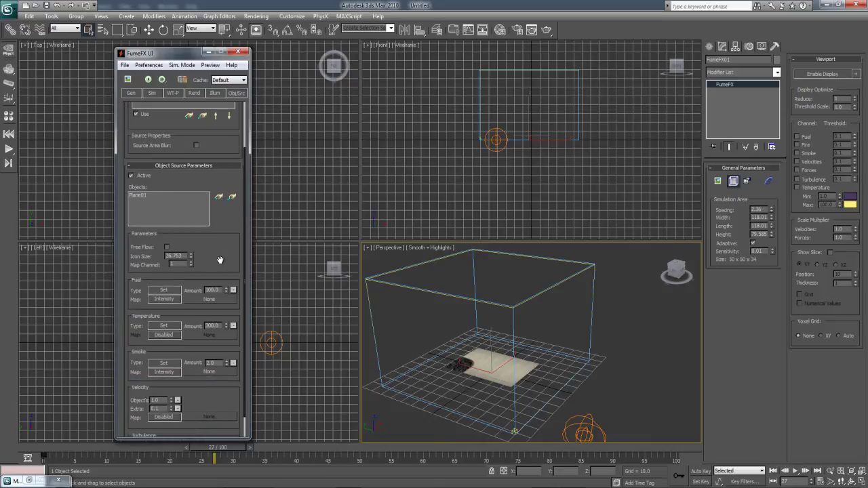
{"action": "left_click", "coordinate": [163, 300]}
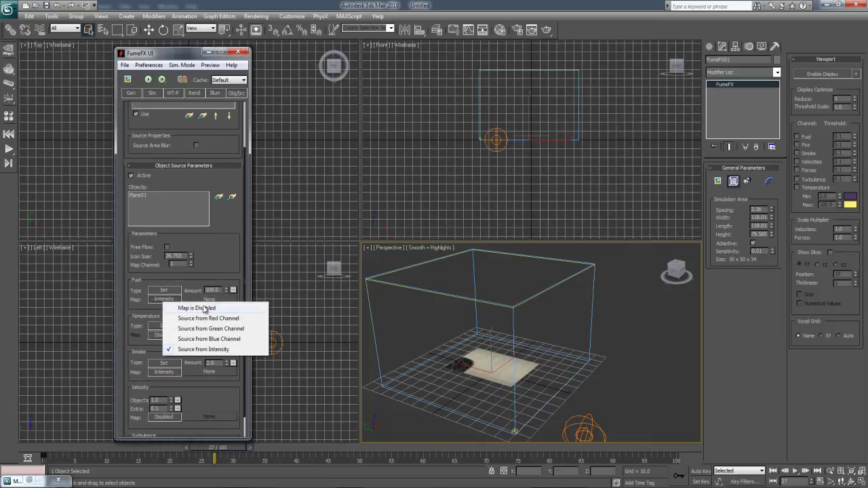
{"action": "left_click", "coordinate": [203, 351]}
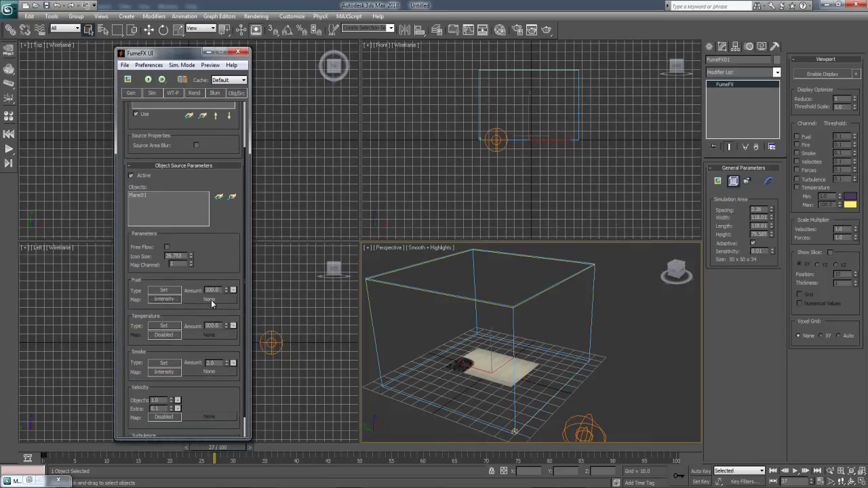
- Open the Material Editor beside the FumeFX window and activate the second, unused material slot
{"action": "left_click", "coordinate": [499, 30]}
{"action": "left_click_drag", "start_coordinate": [709, 67], "coordinate": [677, 51]}
{"action": "scroll", "coordinate": [492, 358], "scroll_direction": "up", "scroll_amount": 3}
{"action": "scroll", "coordinate": [494, 348], "scroll_direction": "up", "scroll_amount": 3}
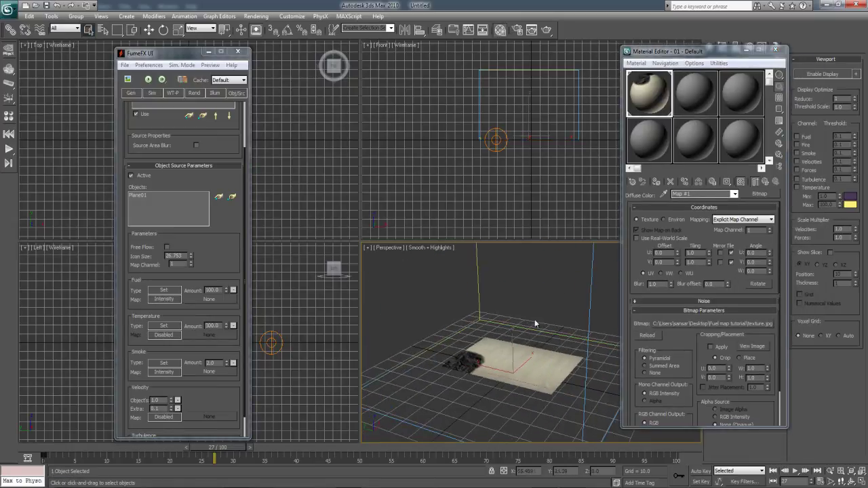
{"action": "left_click", "coordinate": [689, 109]}
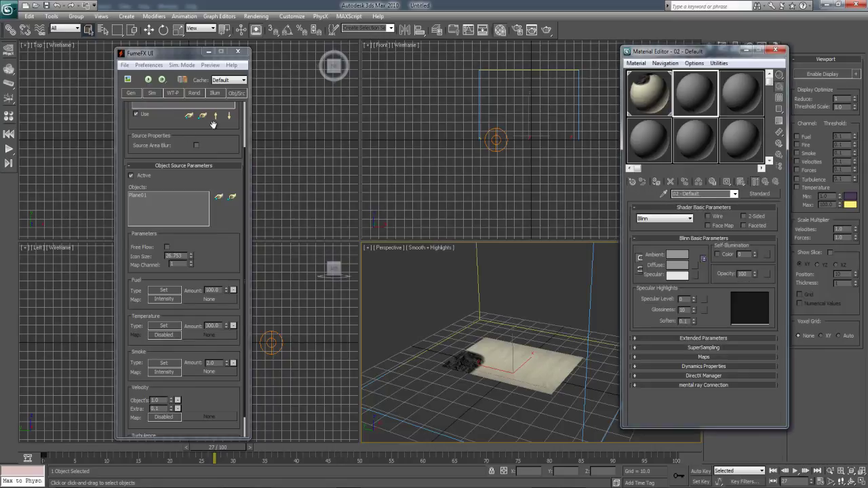
- Load fuel map.jpg from the Fuel map tutorial folder as a Bitmap into the object source's Fuel map slot
{"action": "mouse_move", "coordinate": [223, 159]}
{"action": "left_mouse_down"}
{"action": "mouse_move", "coordinate": [225, 217]}
{"action": "mouse_move", "coordinate": [224, 151]}
{"action": "left_mouse_up"}
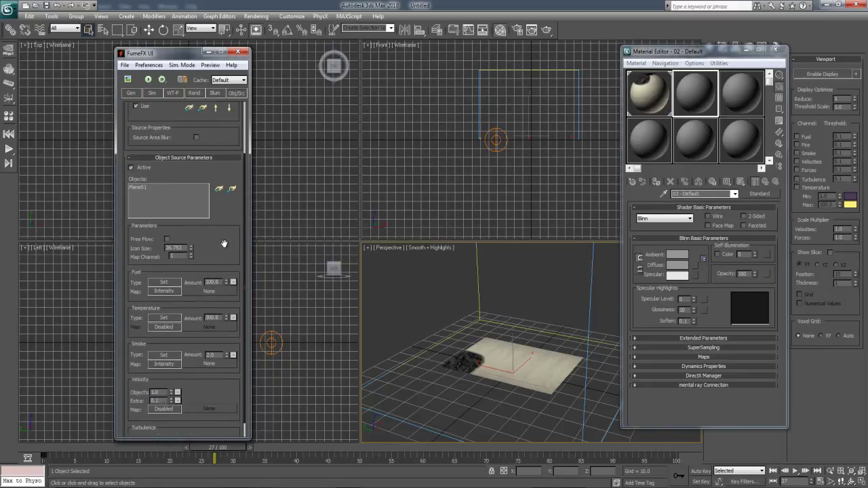
{"action": "scroll", "coordinate": [224, 243], "scroll_direction": "down", "scroll_amount": 2}
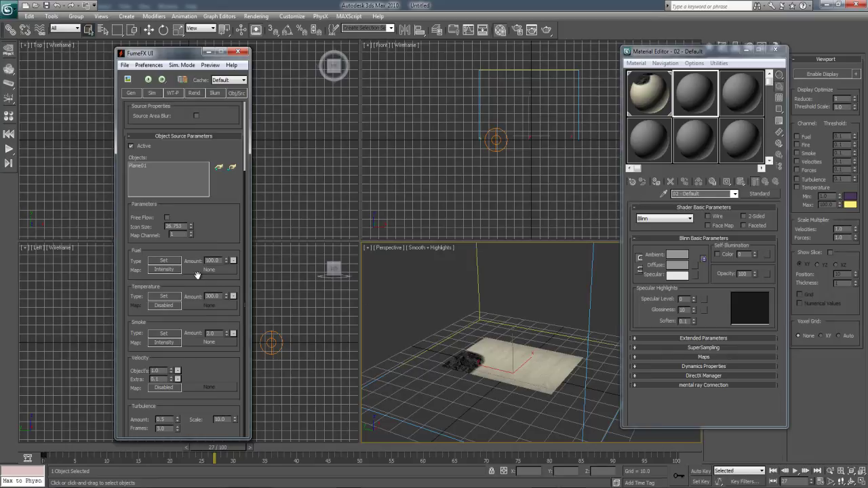
{"action": "double_click", "coordinate": [452, 108]}
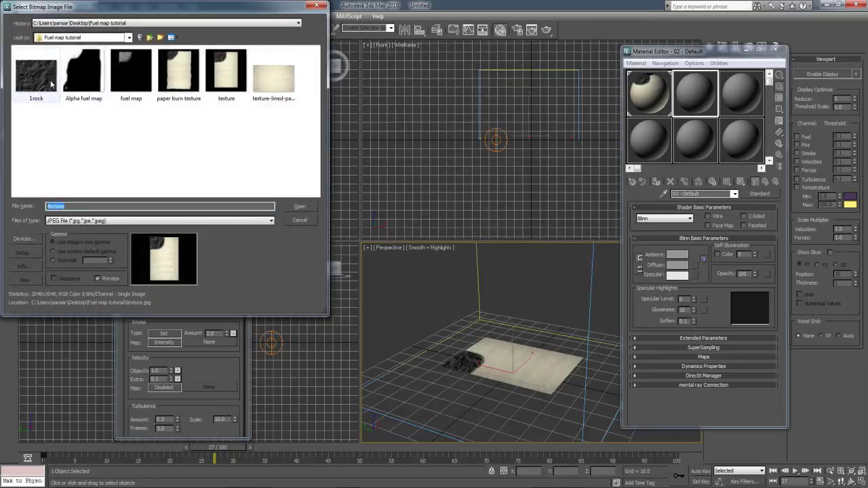
{"action": "left_click", "coordinate": [131, 73]}
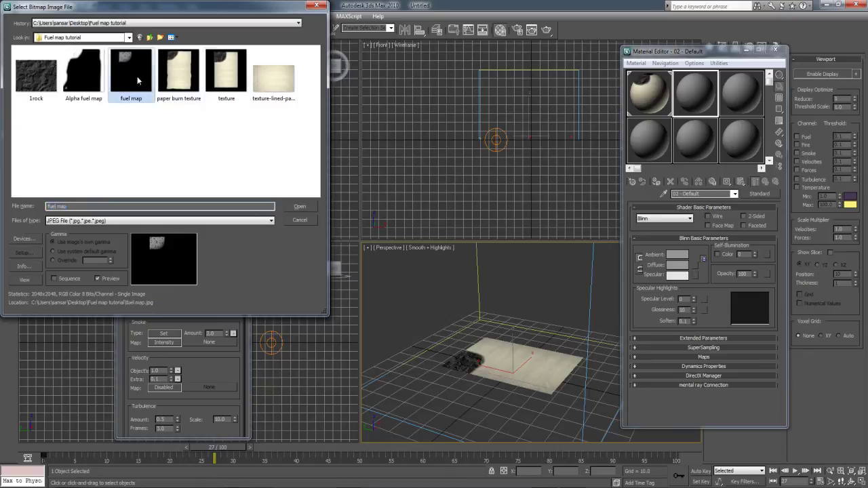
{"action": "left_click", "coordinate": [304, 207]}
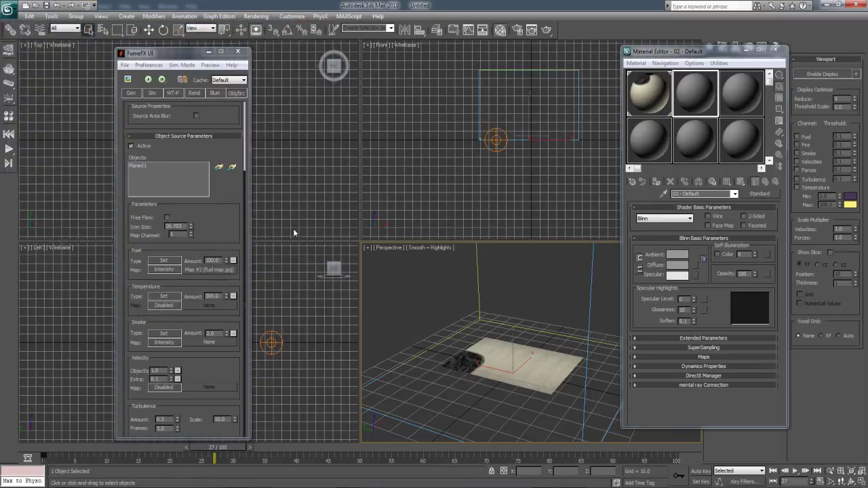
- Open the FumeFX output preview and enlarge its window between the FumeFX settings and the Material Editor
{"action": "left_click", "coordinate": [128, 79]}
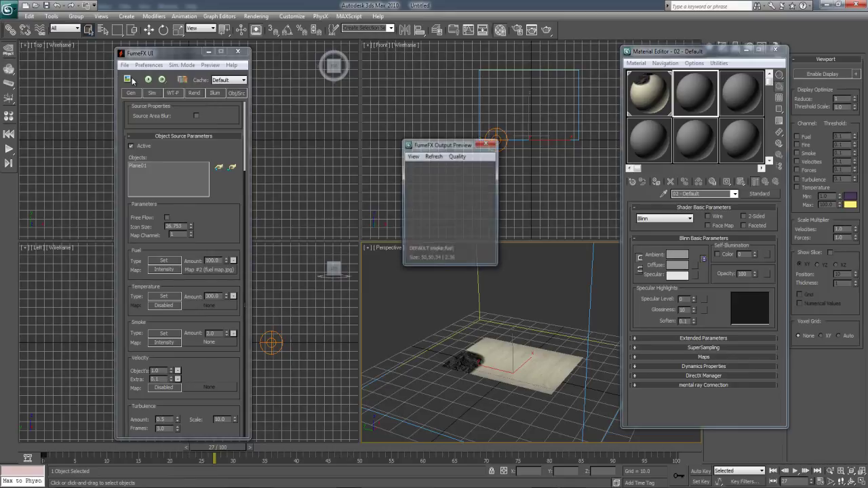
{"action": "left_click_drag", "start_coordinate": [437, 147], "coordinate": [381, 89]}
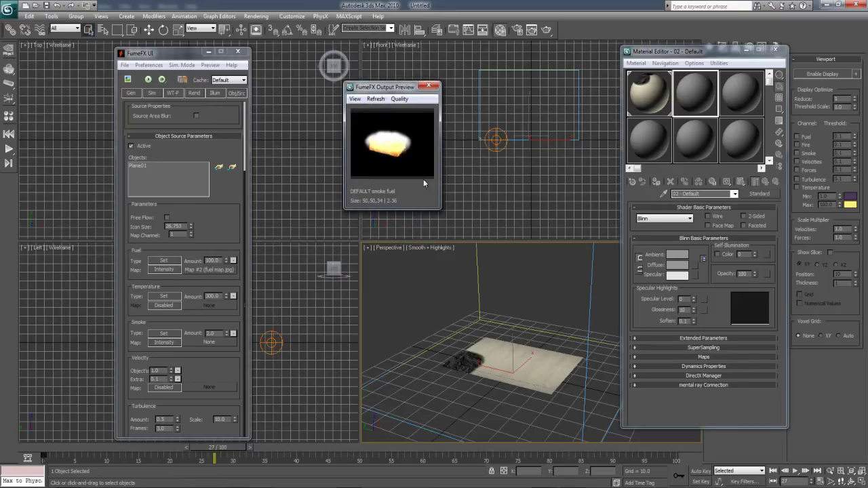
{"action": "left_click_drag", "start_coordinate": [437, 209], "coordinate": [543, 316]}
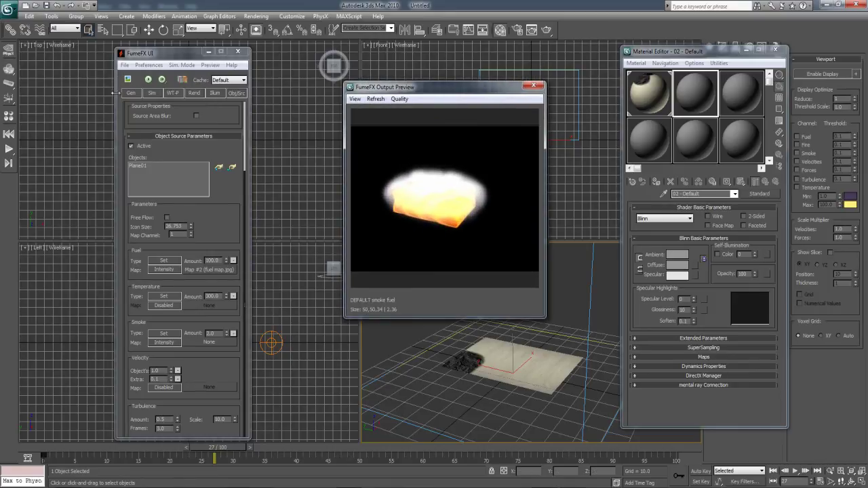
- Set the simulation area's spacing to 1.46 and run a test simulation up to about frame 32
{"action": "left_click", "coordinate": [131, 92]}
{"action": "left_click_drag", "start_coordinate": [232, 126], "coordinate": [242, 170]}
{"action": "left_click", "coordinate": [149, 80]}
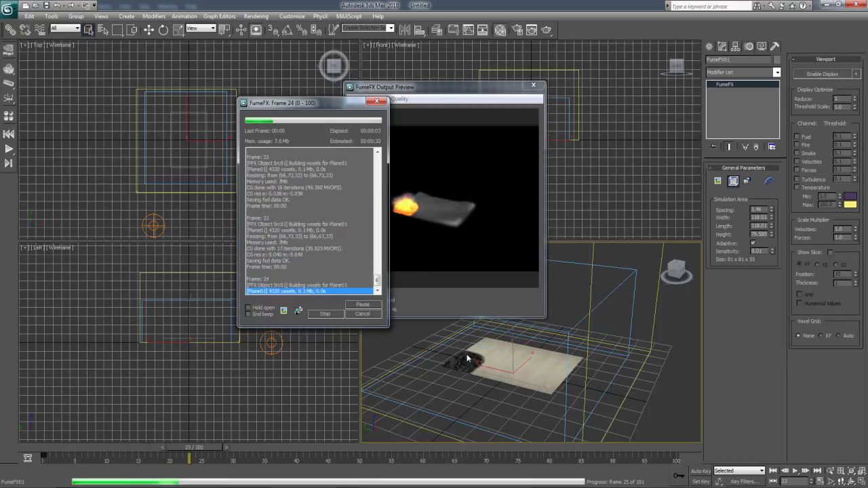
{"action": "left_click", "coordinate": [323, 314]}
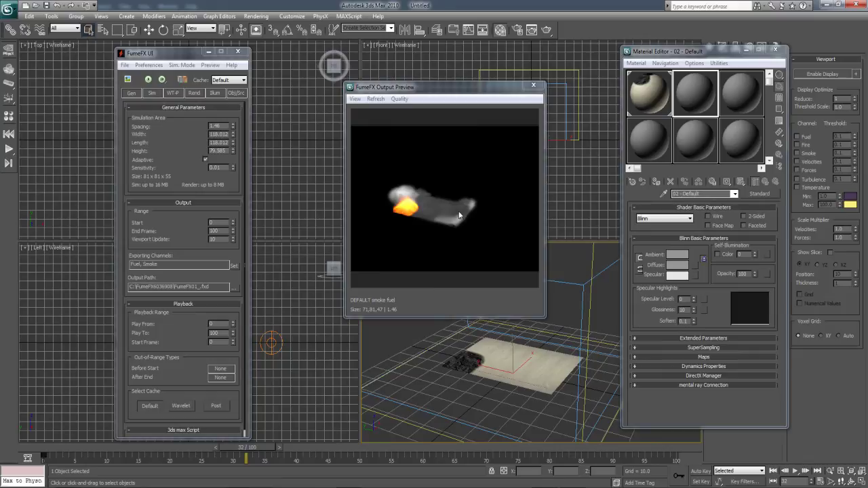
- Return to the object source parameters so that the Fuel and Smoke map slots are both accessible
{"action": "left_click", "coordinate": [235, 95]}
{"action": "scroll", "coordinate": [159, 337], "scroll_direction": "down", "scroll_amount": 5}
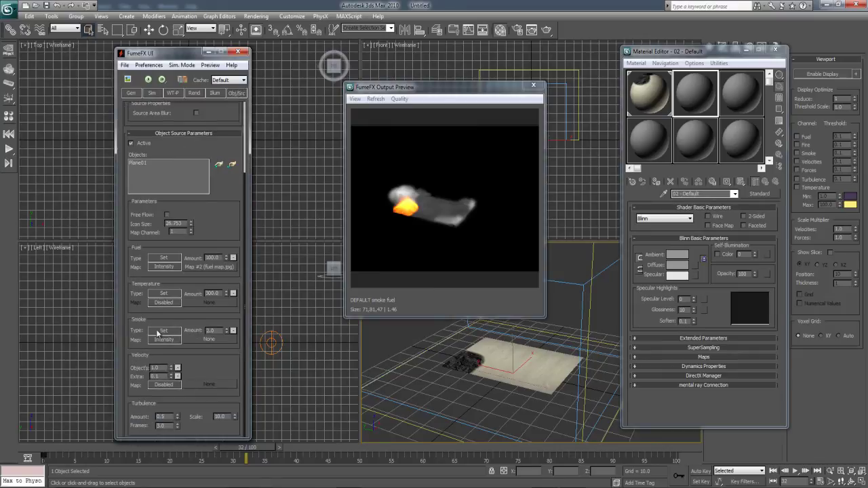
{"action": "left_click", "coordinate": [203, 339]}
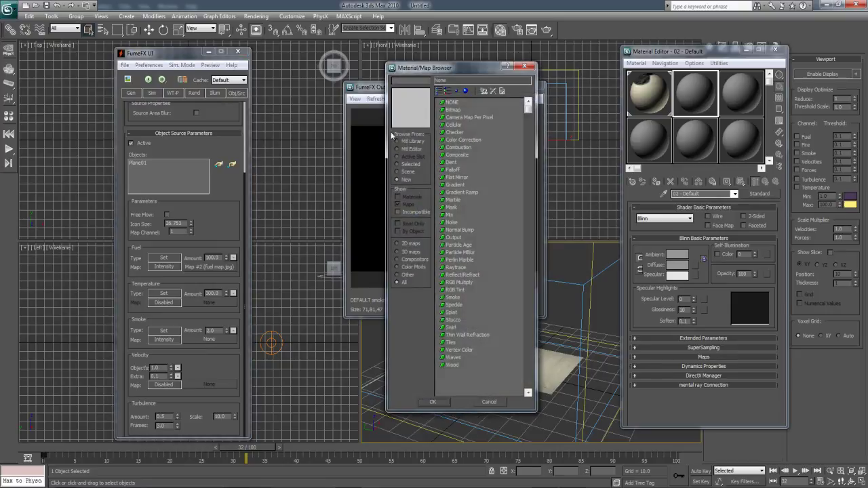
{"action": "left_click", "coordinate": [451, 115]}
{"action": "left_click", "coordinate": [525, 66]}
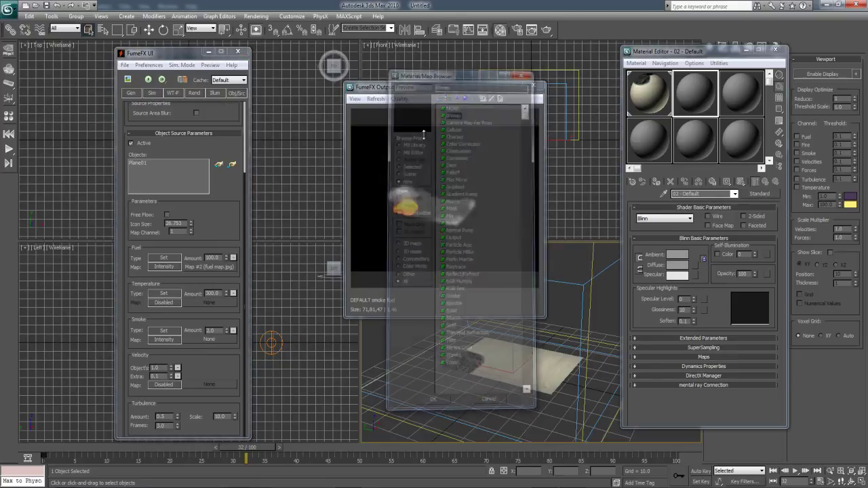
- Copy the Fuel channel's bitmap to the Smoke channel's map slot as an instance
{"action": "left_click_drag", "start_coordinate": [214, 269], "coordinate": [203, 343]}
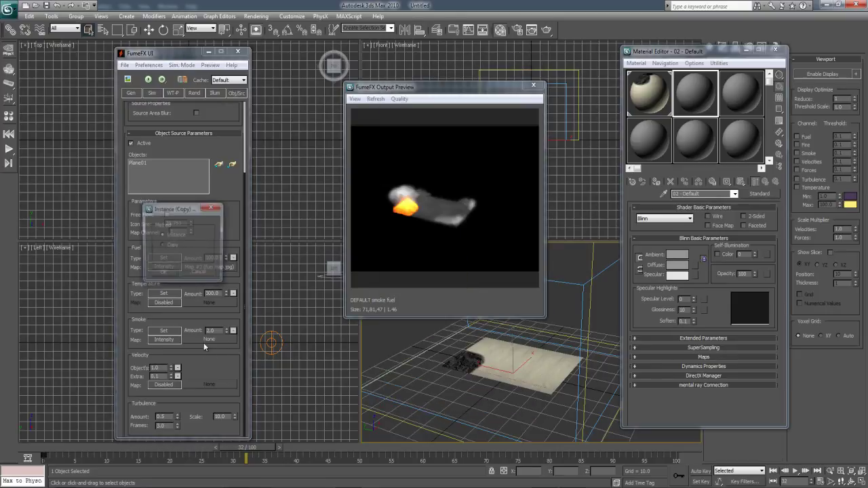
{"action": "left_click", "coordinate": [162, 273]}
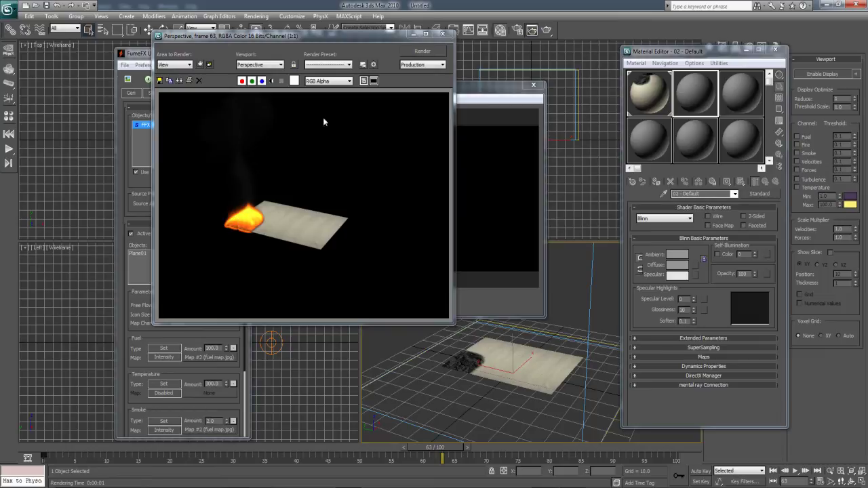
- View the rendered frame 63 of the burning plane at full-screen size and close the render window
{"action": "left_click", "coordinate": [426, 34]}
{"action": "left_click", "coordinate": [857, 4]}
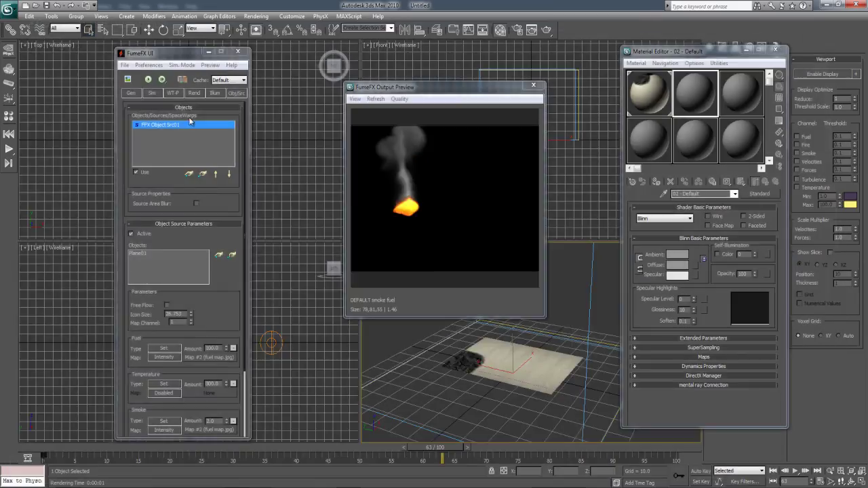
- Review the System, Fuel and Smoke simulation parameters, and close the FumeFX settings and output preview windows
{"action": "left_click", "coordinate": [152, 92]}
{"action": "scroll", "coordinate": [194, 200], "scroll_direction": "down", "scroll_amount": 3}
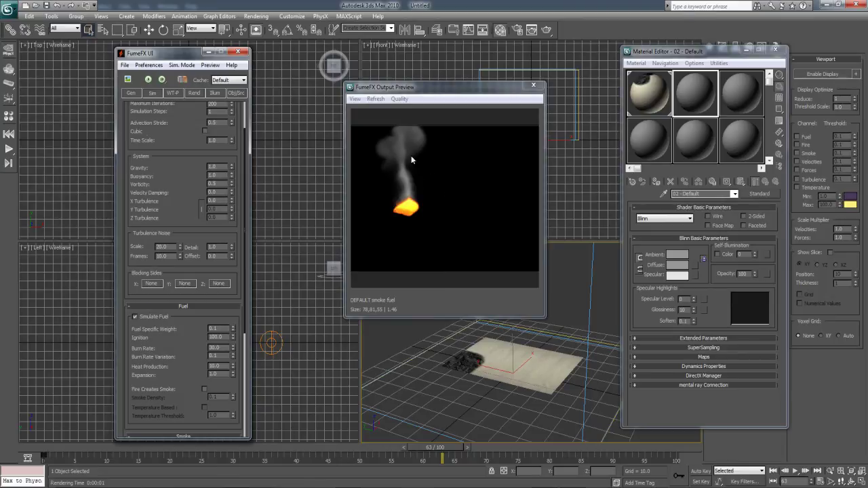
{"action": "scroll", "coordinate": [200, 150], "scroll_direction": "down", "scroll_amount": 4}
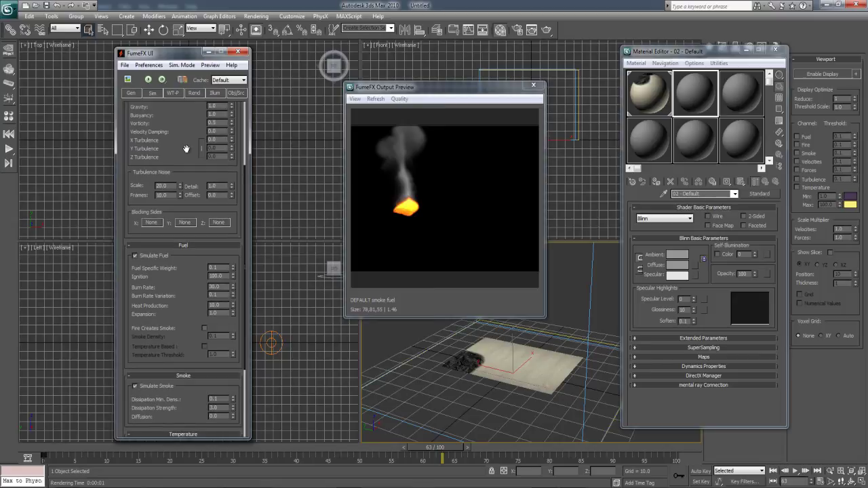
{"action": "scroll", "coordinate": [198, 158], "scroll_direction": "up", "scroll_amount": 1}
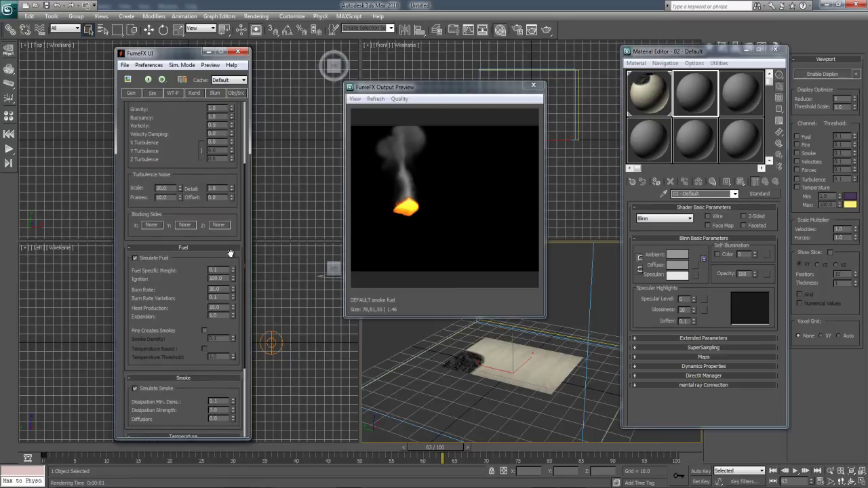
{"action": "scroll", "coordinate": [202, 339], "scroll_direction": "down", "scroll_amount": 7}
{"action": "scroll", "coordinate": [183, 386], "scroll_direction": "up", "scroll_amount": 13}
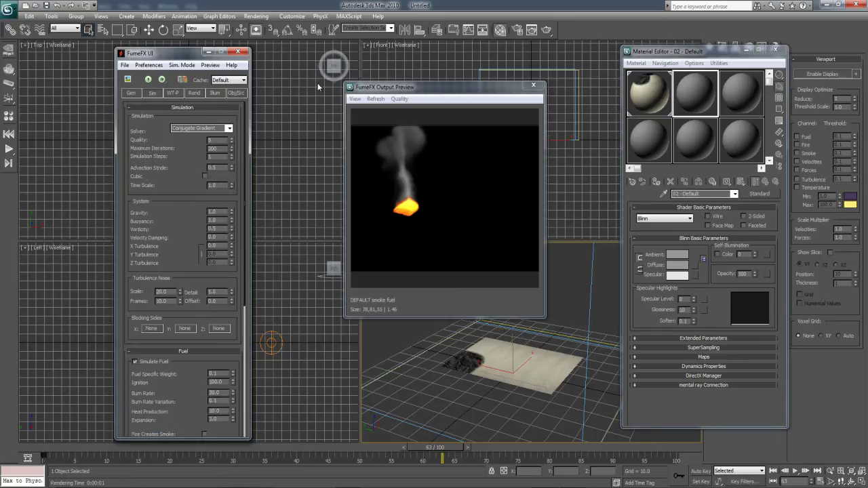
{"action": "left_click", "coordinate": [237, 52]}
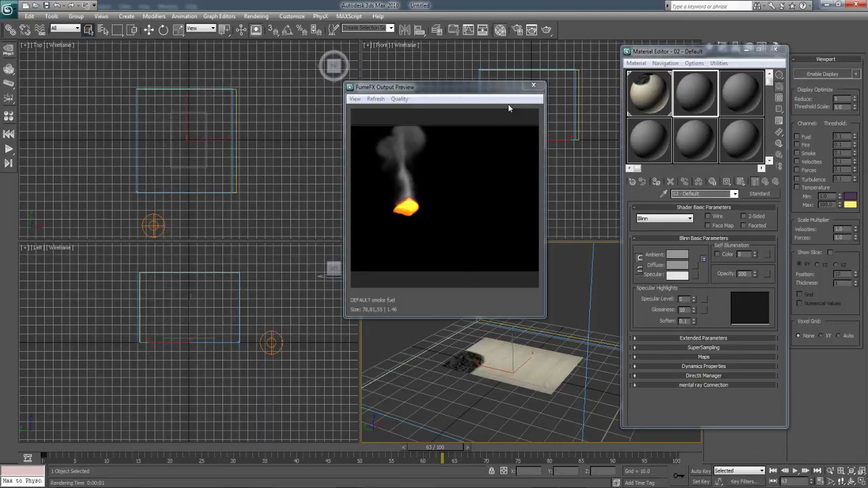
{"action": "left_click", "coordinate": [532, 85]}
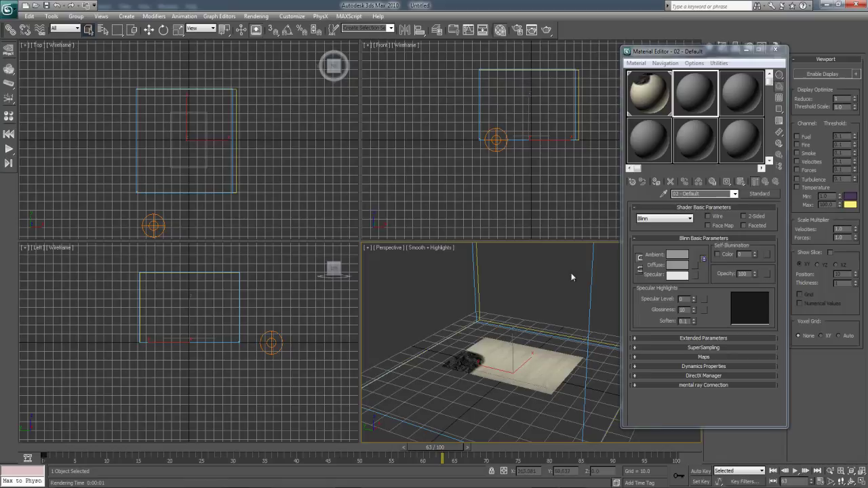
- Examine the FumeFX container and the plane from several angles in the Perspective view and close the Material Editor
{"action": "scroll", "coordinate": [549, 292], "scroll_direction": "down", "scroll_amount": 6}
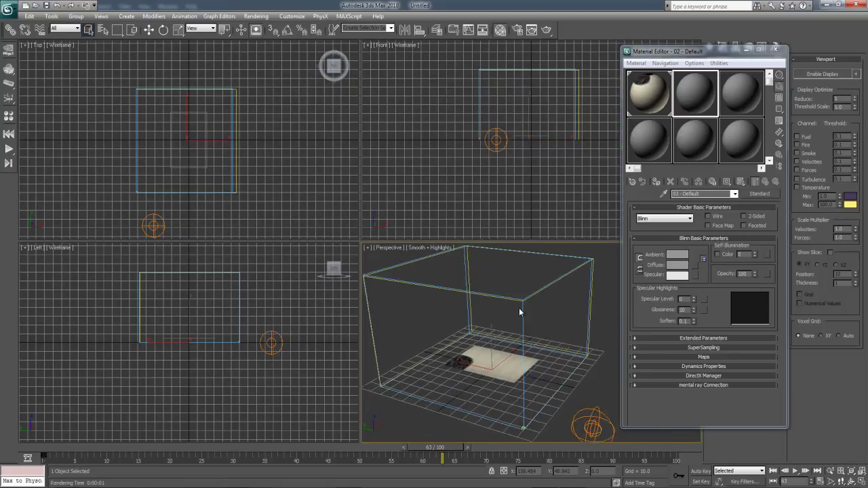
{"action": "middle_click_drag", "start_coordinate": [533, 305], "coordinate": [519, 318], "text": "alt"}
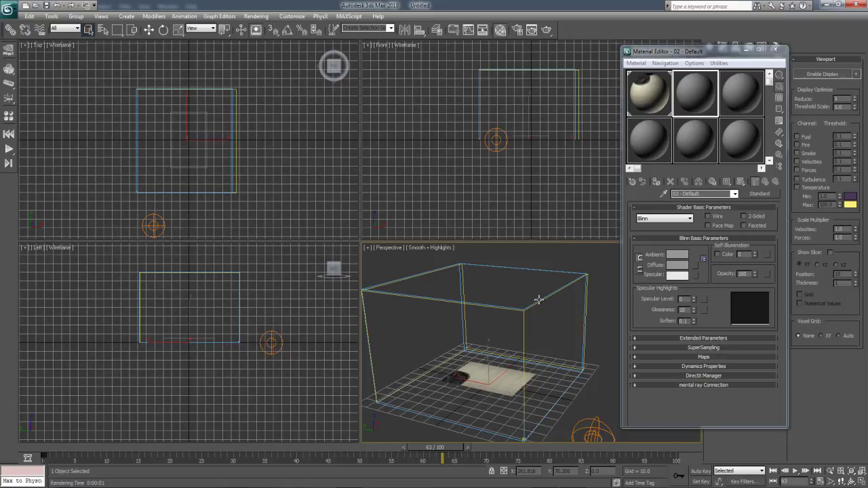
{"action": "middle_click_drag", "start_coordinate": [538, 299], "coordinate": [533, 316], "text": "alt"}
{"action": "scroll", "coordinate": [527, 325], "scroll_direction": "down", "scroll_amount": 4}
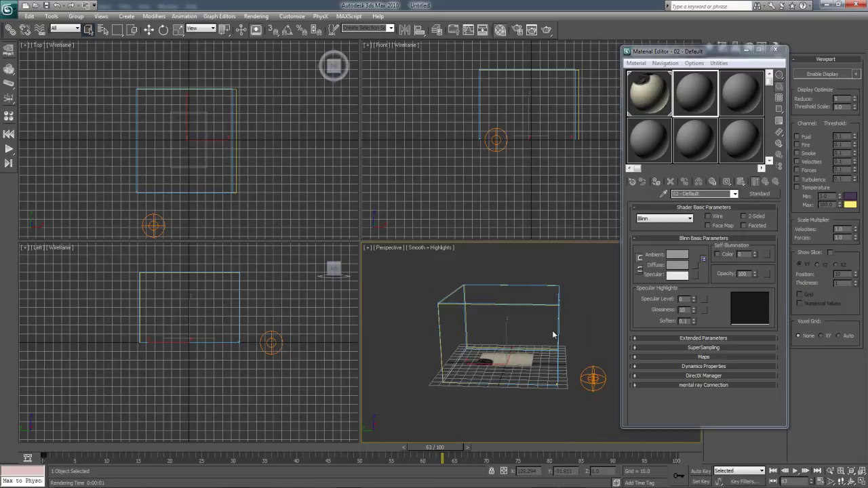
{"action": "scroll", "coordinate": [551, 310], "scroll_direction": "up", "scroll_amount": 5}
{"action": "middle_click_drag", "start_coordinate": [519, 330], "coordinate": [553, 318]}
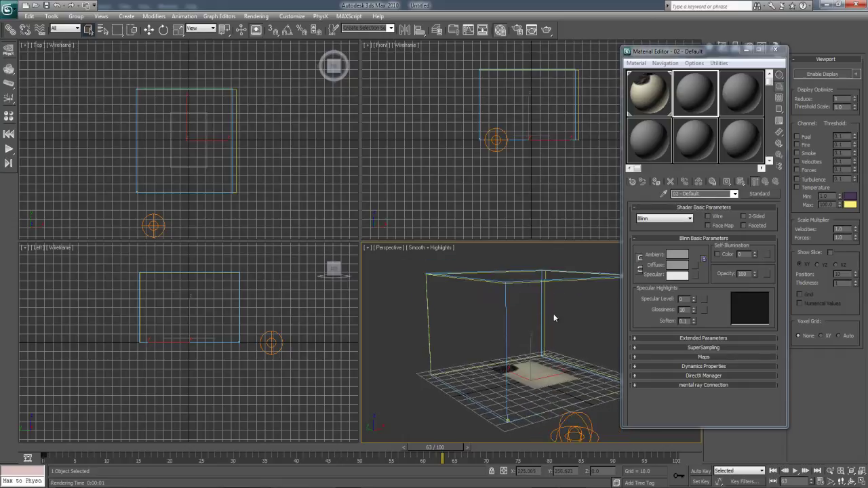
{"action": "left_click_drag", "start_coordinate": [735, 54], "coordinate": [318, 83]}
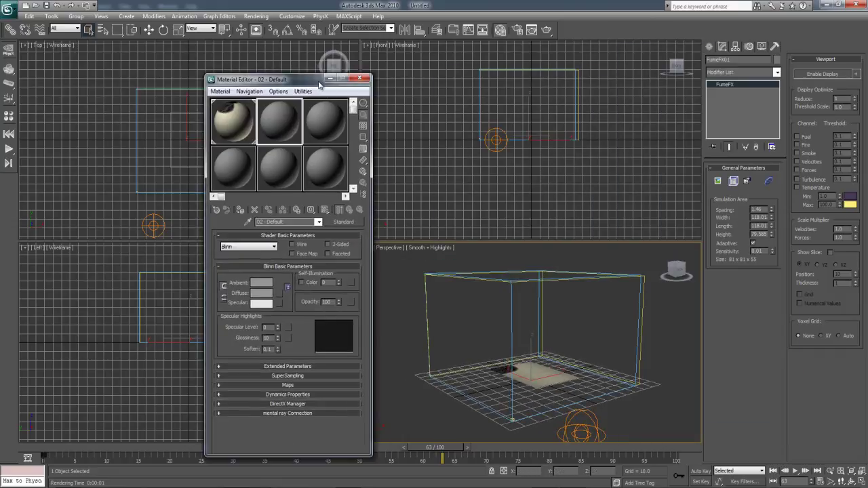
{"action": "mouse_move", "coordinate": [561, 298]}
{"action": "middle_mouse_down", "text": "alt"}
{"action": "mouse_move", "coordinate": [579, 295]}
{"action": "mouse_move", "coordinate": [576, 329]}
{"action": "mouse_move", "coordinate": [549, 330]}
{"action": "mouse_move", "coordinate": [575, 306]}
{"action": "mouse_move", "coordinate": [568, 306]}
{"action": "middle_mouse_up", "text": "alt"}
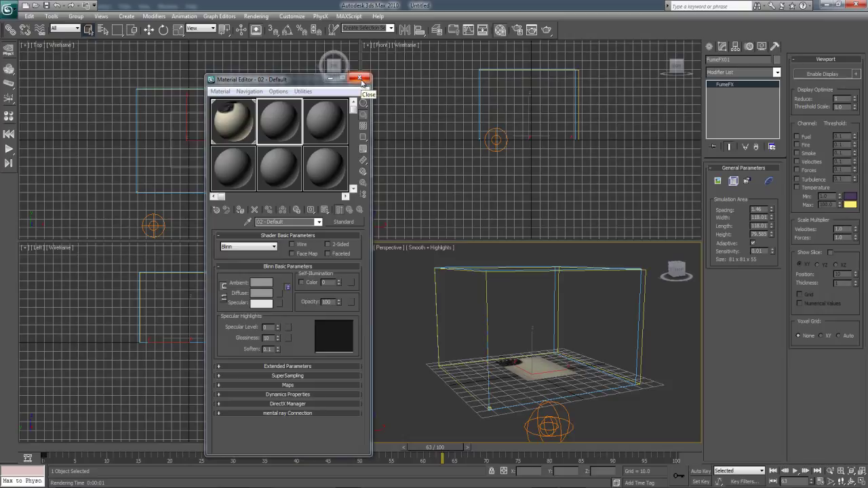
{"action": "left_click", "coordinate": [360, 78]}
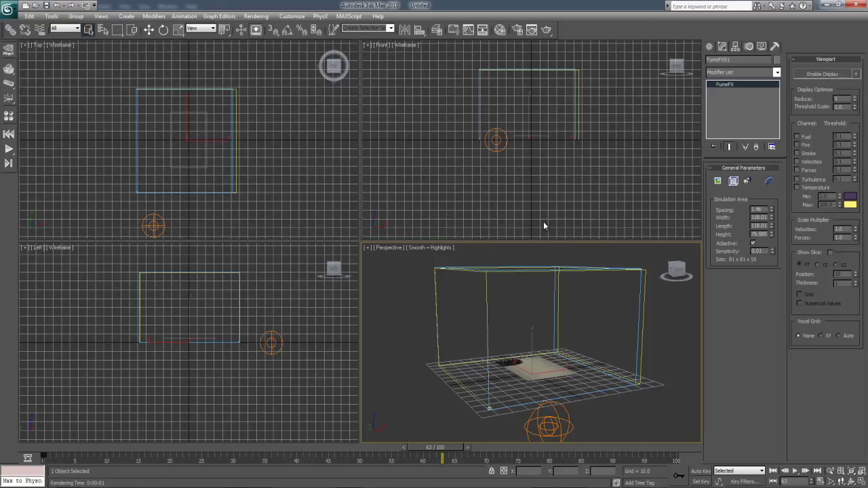
{"action": "middle_click_drag", "start_coordinate": [550, 278], "coordinate": [585, 306], "text": "alt"}
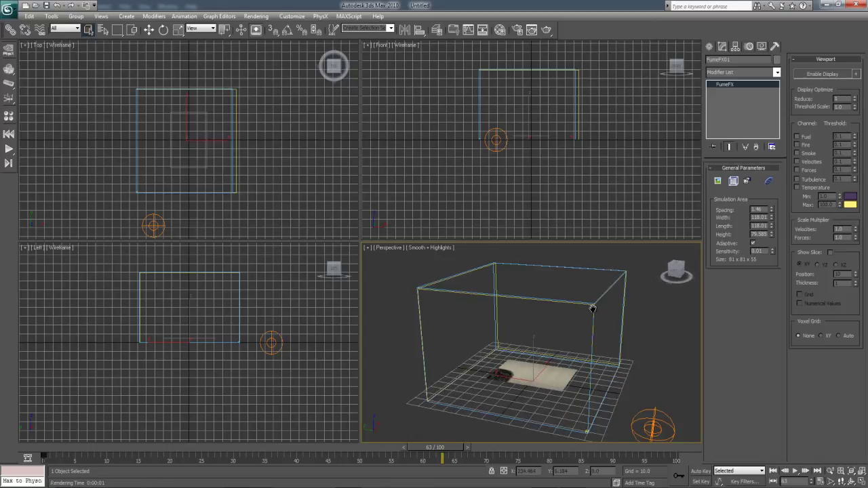